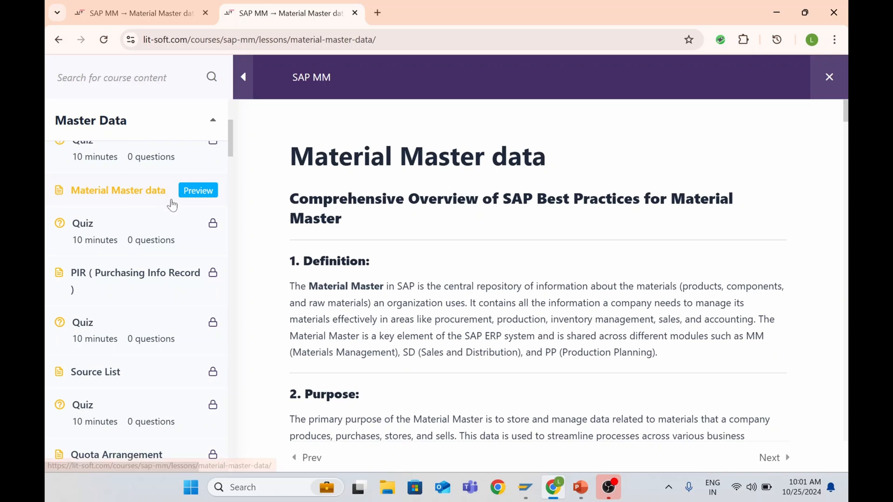
Look through the Master Data section of the course contents and collapse the course content list beside the lesson
{"action": "scroll", "coordinate": [160, 266], "scroll_direction": "down", "scroll_amount": 3}
{"action": "scroll", "coordinate": [154, 259], "scroll_direction": "up", "scroll_amount": 3}
{"action": "scroll", "coordinate": [154, 256], "scroll_direction": "up", "scroll_amount": 2}
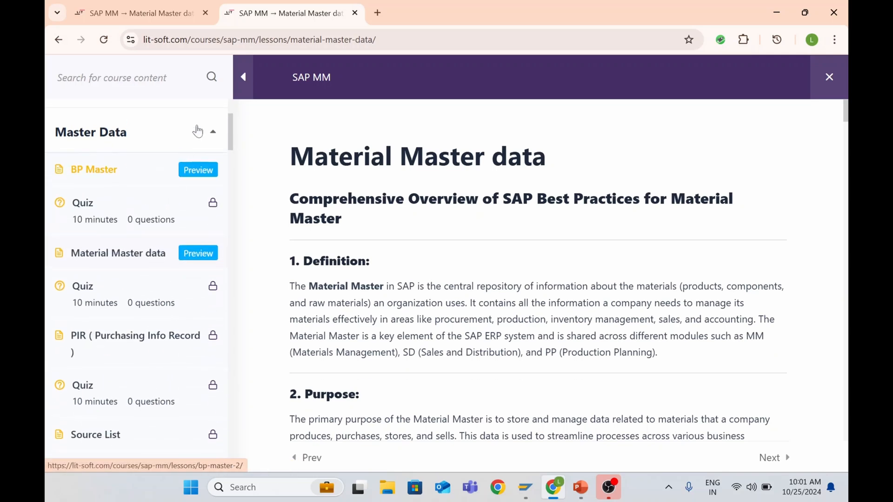
{"action": "left_click", "coordinate": [244, 78]}
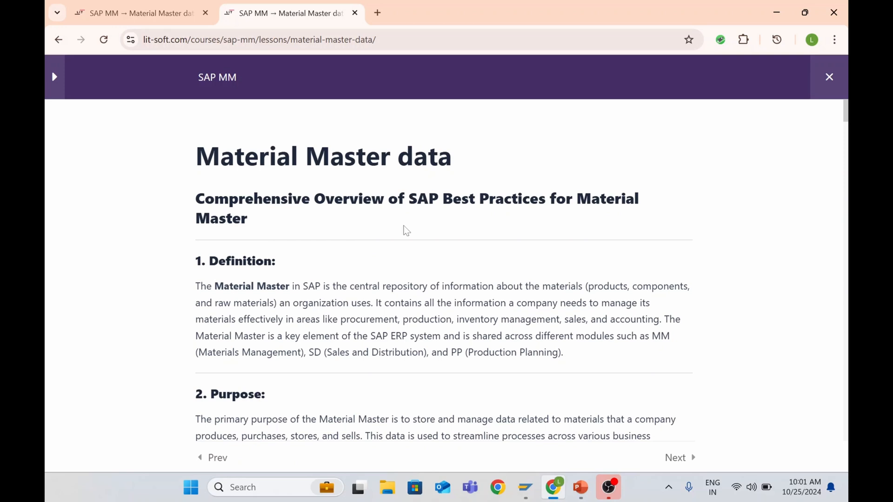
Read the Material Master data lesson's sections on definition, purpose, process flow and key SAP tables
{"action": "scroll", "coordinate": [399, 256], "scroll_direction": "down", "scroll_amount": 3}
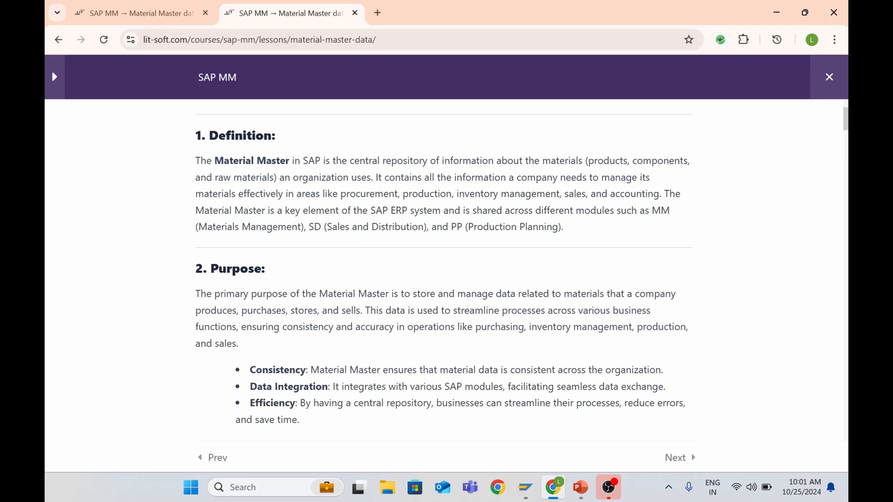
{"action": "scroll", "coordinate": [353, 202], "scroll_direction": "down", "scroll_amount": 3}
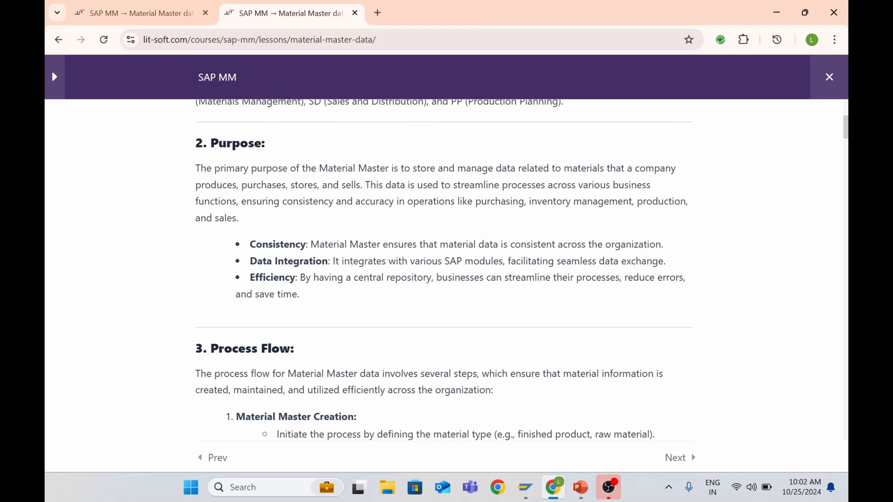
{"action": "scroll", "coordinate": [446, 270], "scroll_direction": "down", "scroll_amount": 4}
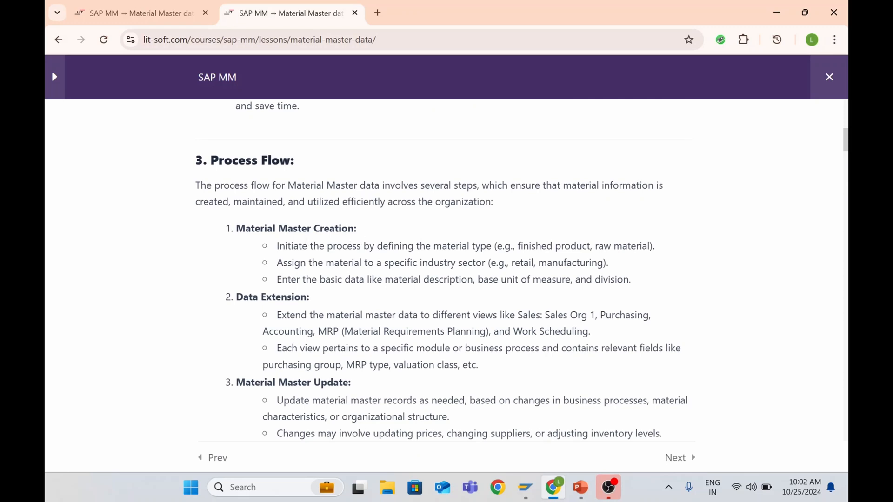
{"action": "scroll", "coordinate": [366, 274], "scroll_direction": "down", "scroll_amount": 1}
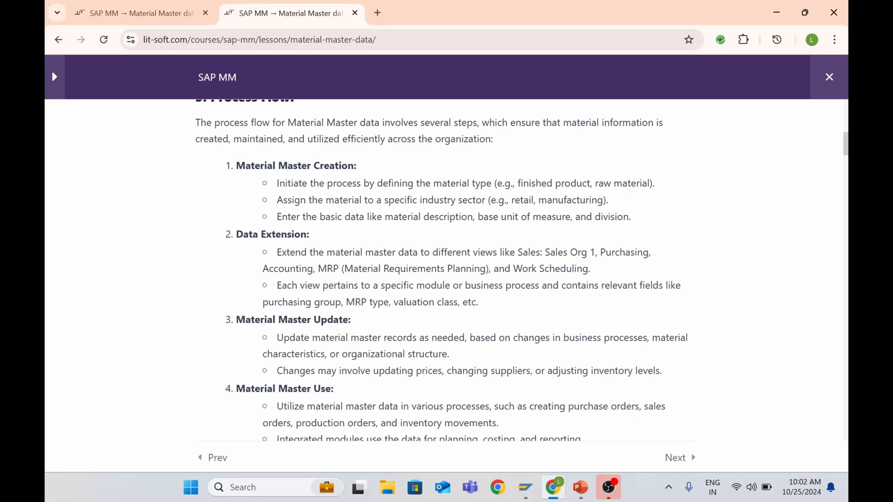
{"action": "scroll", "coordinate": [442, 270], "scroll_direction": "down", "scroll_amount": 1}
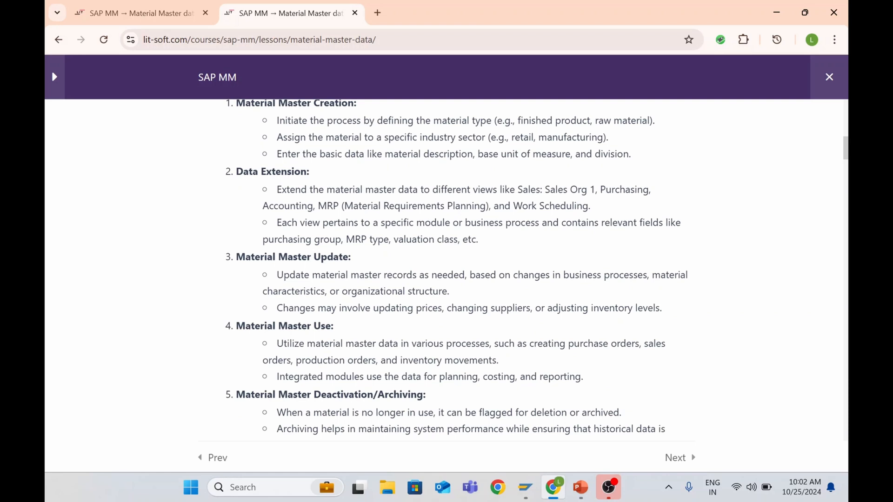
{"action": "scroll", "coordinate": [455, 268], "scroll_direction": "down", "scroll_amount": 3}
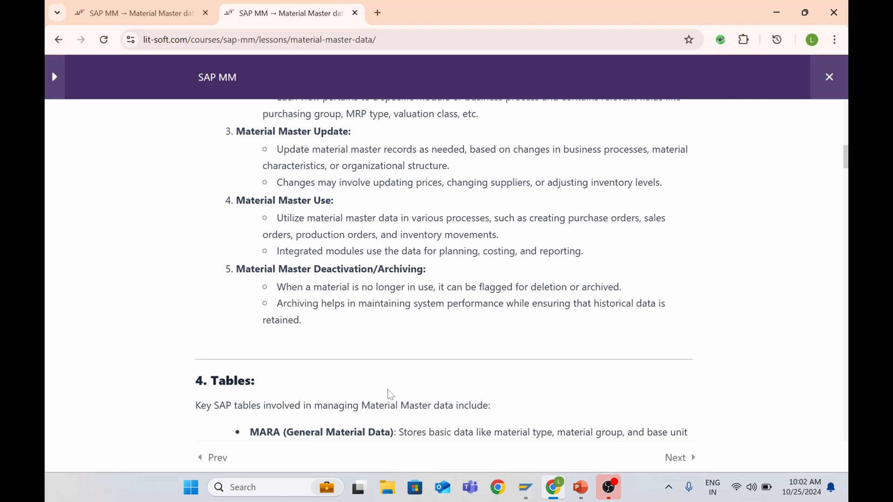
{"action": "scroll", "coordinate": [342, 351], "scroll_direction": "down", "scroll_amount": 1}
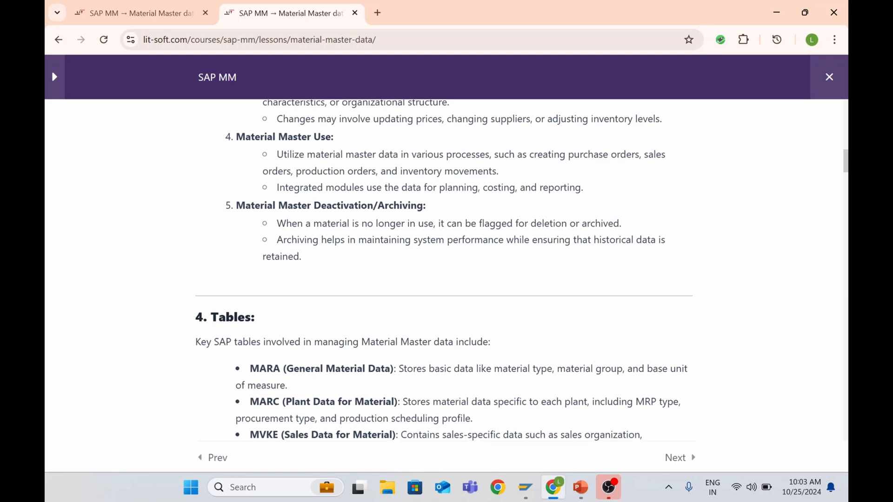
{"action": "scroll", "coordinate": [446, 270], "scroll_direction": "down", "scroll_amount": 3}
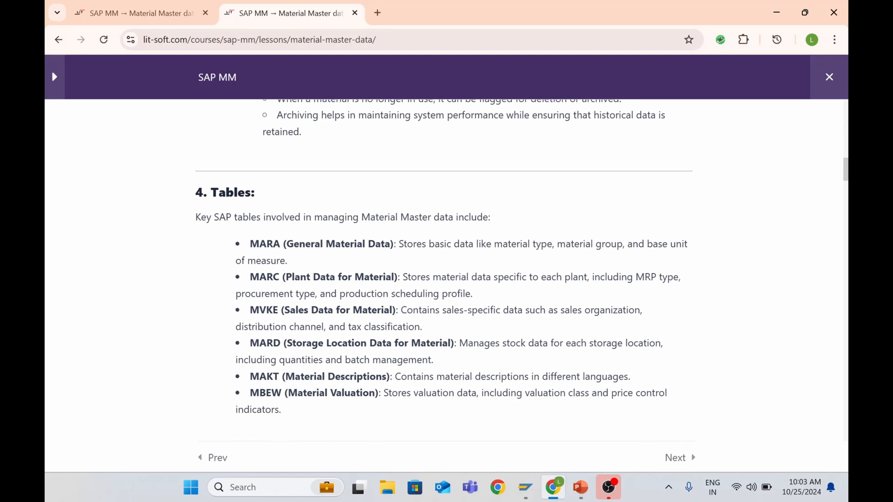
{"action": "scroll", "coordinate": [445, 270], "scroll_direction": "down", "scroll_amount": 2}
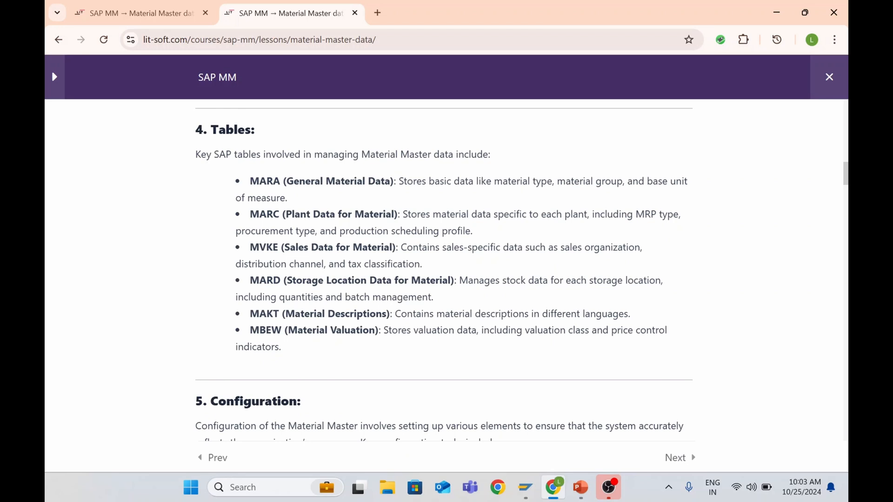
Read the lesson's configuration tasks, the list of material types and the OMS2 configuration path for defining material type attributes
{"action": "scroll", "coordinate": [444, 275], "scroll_direction": "down", "scroll_amount": 4}
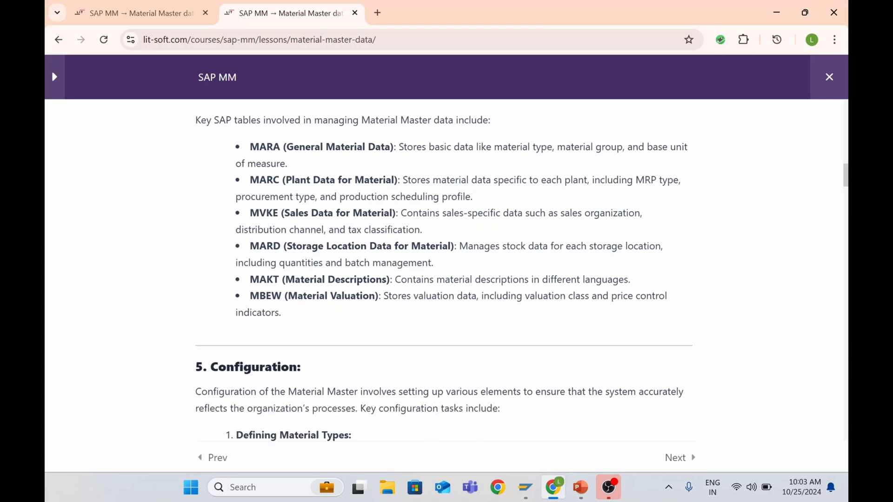
{"action": "scroll", "coordinate": [279, 298], "scroll_direction": "down", "scroll_amount": 1}
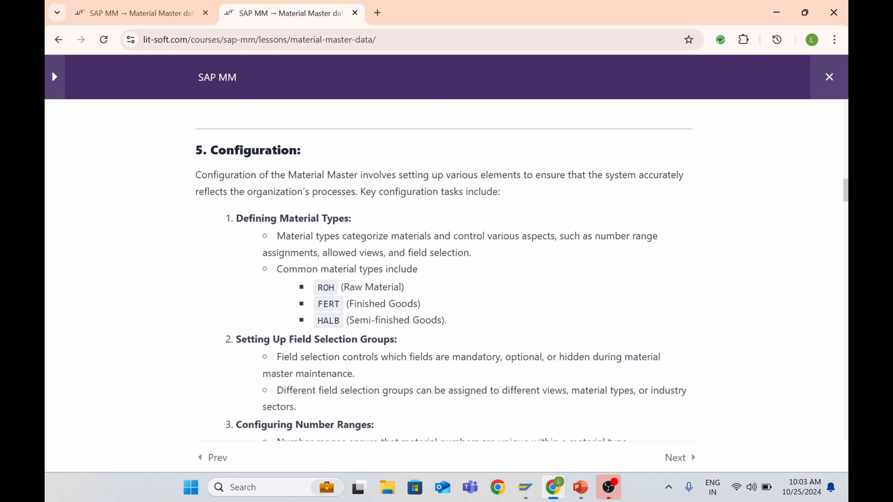
{"action": "scroll", "coordinate": [279, 298], "scroll_direction": "down", "scroll_amount": 1}
{"action": "scroll", "coordinate": [279, 298], "scroll_direction": "up", "scroll_amount": 1}
{"action": "scroll", "coordinate": [386, 279], "scroll_direction": "down", "scroll_amount": 3}
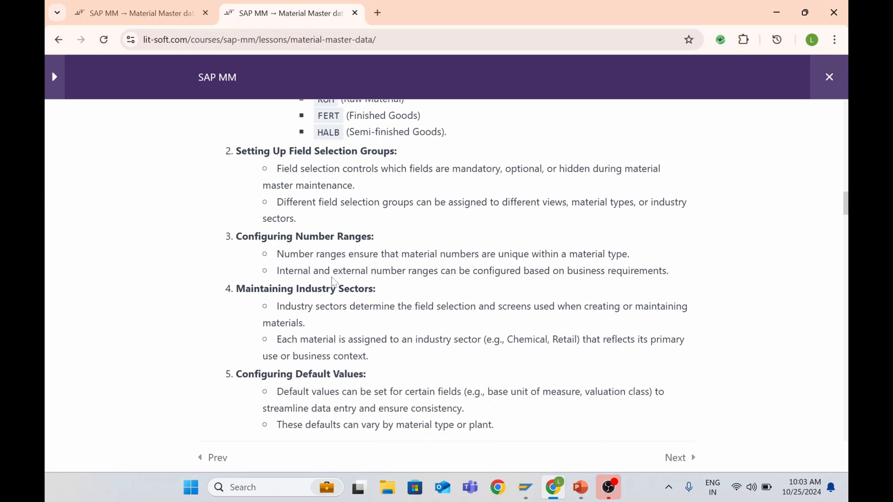
{"action": "scroll", "coordinate": [386, 270], "scroll_direction": "down", "scroll_amount": 1}
{"action": "scroll", "coordinate": [388, 259], "scroll_direction": "down", "scroll_amount": 2}
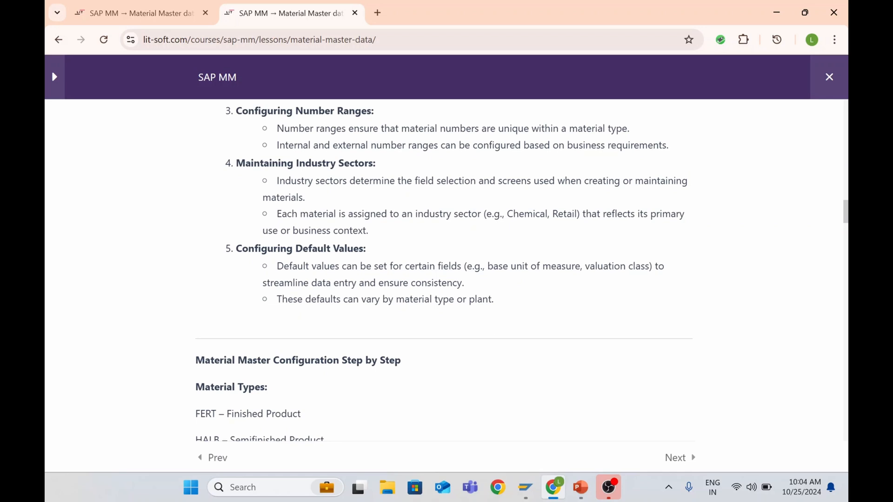
{"action": "scroll", "coordinate": [313, 302], "scroll_direction": "down", "scroll_amount": 5}
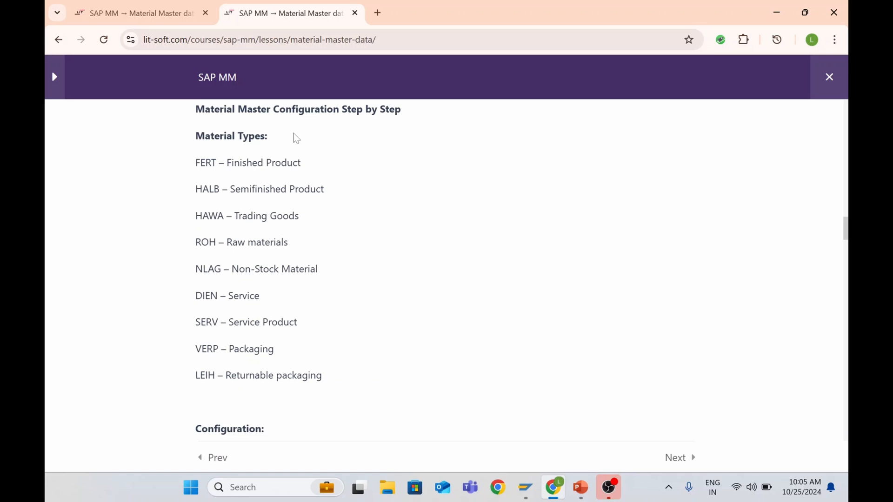
{"action": "scroll", "coordinate": [263, 284], "scroll_direction": "down", "scroll_amount": 4}
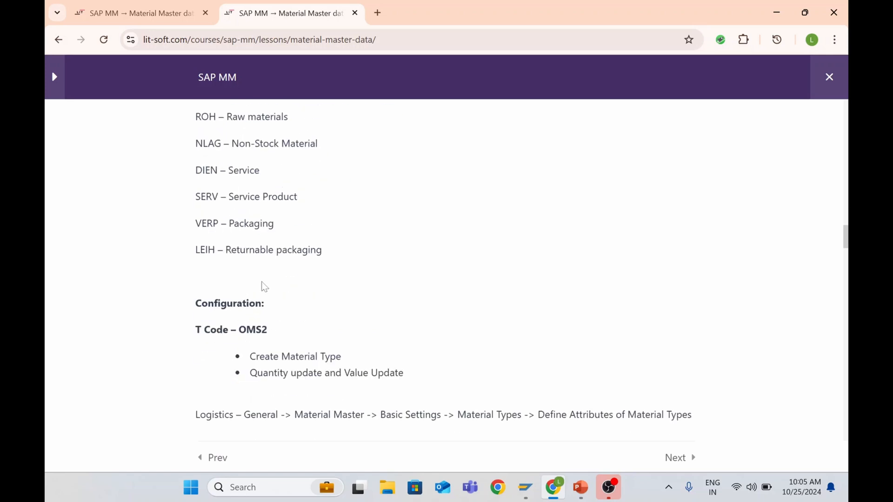
{"action": "scroll", "coordinate": [445, 279], "scroll_direction": "down", "scroll_amount": 2}
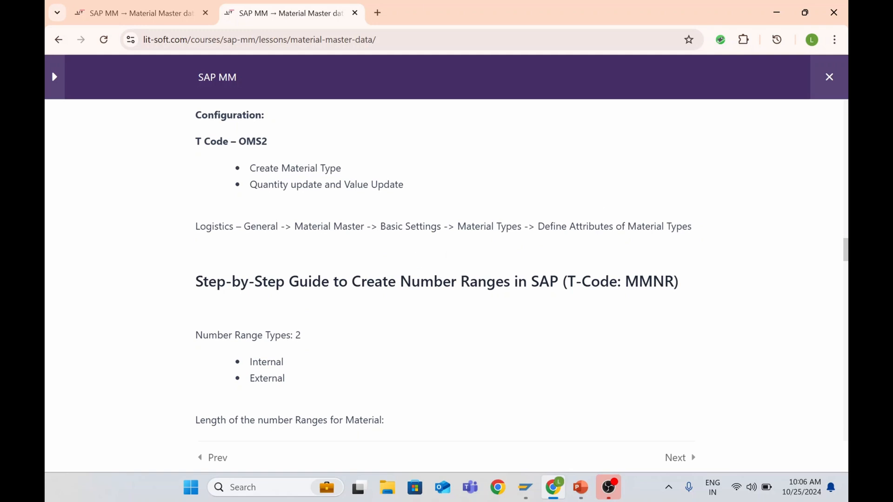
Switch to the SAP Easy Access window, run transaction SPRO and display the SAP Reference IMG
{"action": "mouse_move", "coordinate": [526, 483]}
{"action": "left_click", "coordinate": [563, 423]}
{"action": "type", "text": "s"}
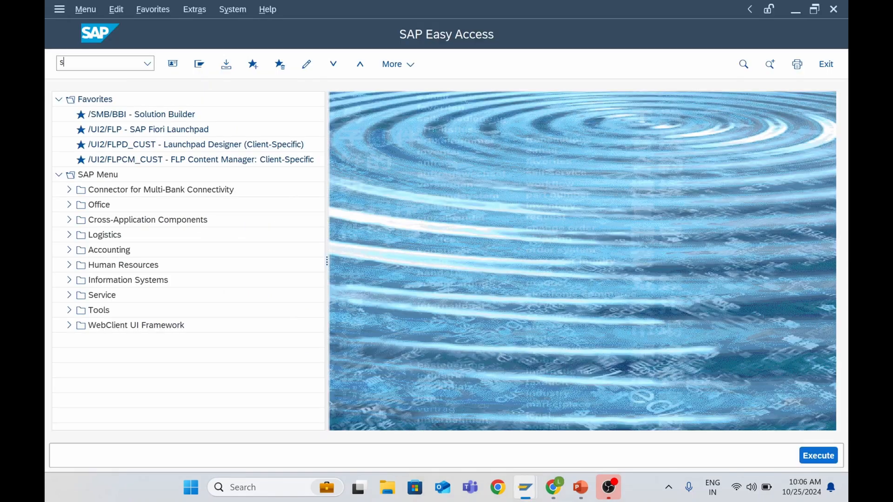
{"action": "type", "text": "pro"}
{"action": "key", "text": "Return"}
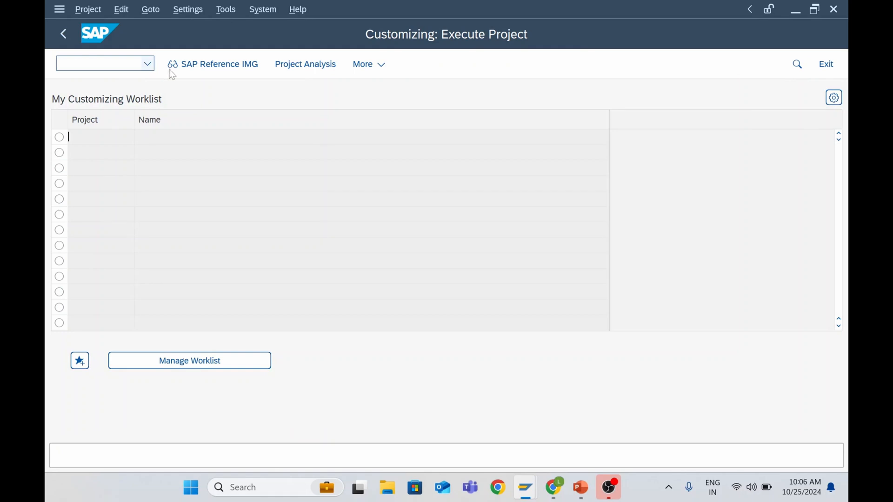
{"action": "left_click", "coordinate": [184, 66]}
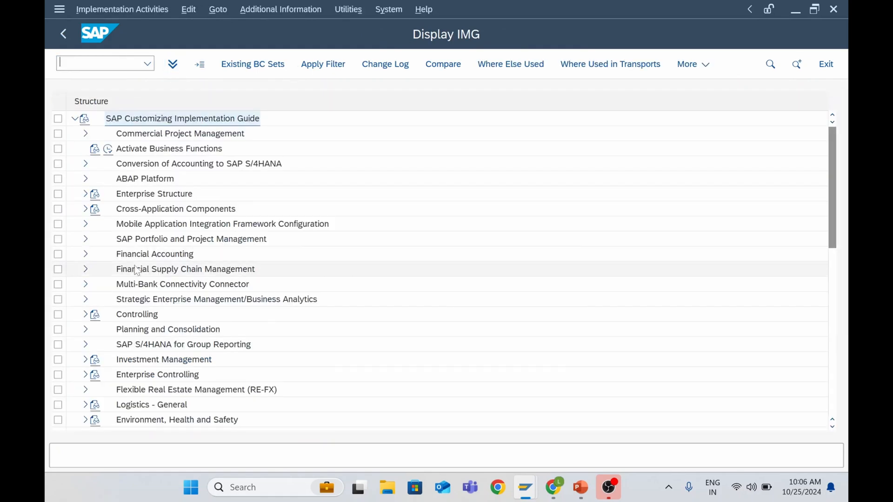
Expand Logistics - General in the IMG structure and the Material Master node beneath it
{"action": "scroll", "coordinate": [118, 272], "scroll_direction": "down", "scroll_amount": 4}
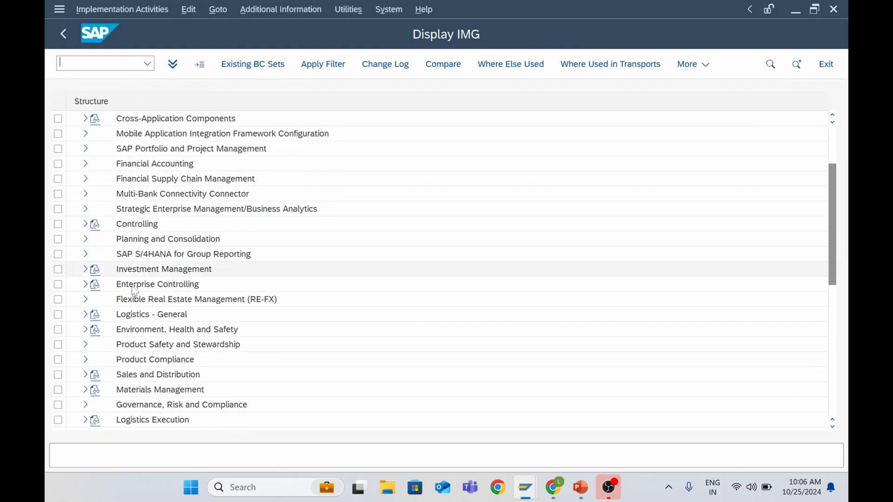
{"action": "scroll", "coordinate": [134, 289], "scroll_direction": "down", "scroll_amount": 1}
{"action": "left_click", "coordinate": [132, 273]}
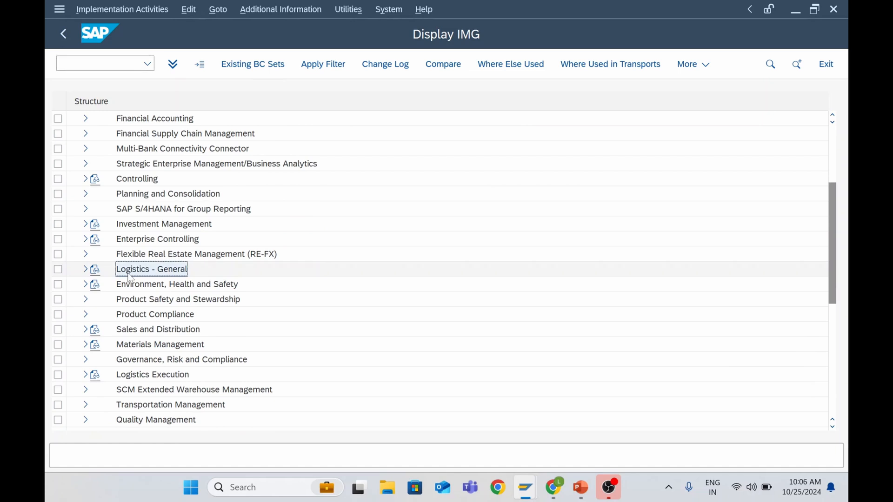
{"action": "left_click", "coordinate": [87, 271]}
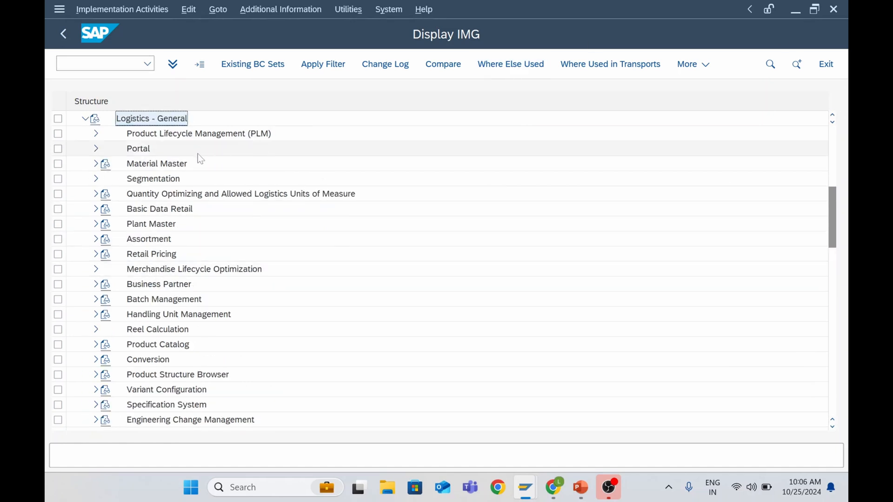
{"action": "left_click", "coordinate": [149, 169]}
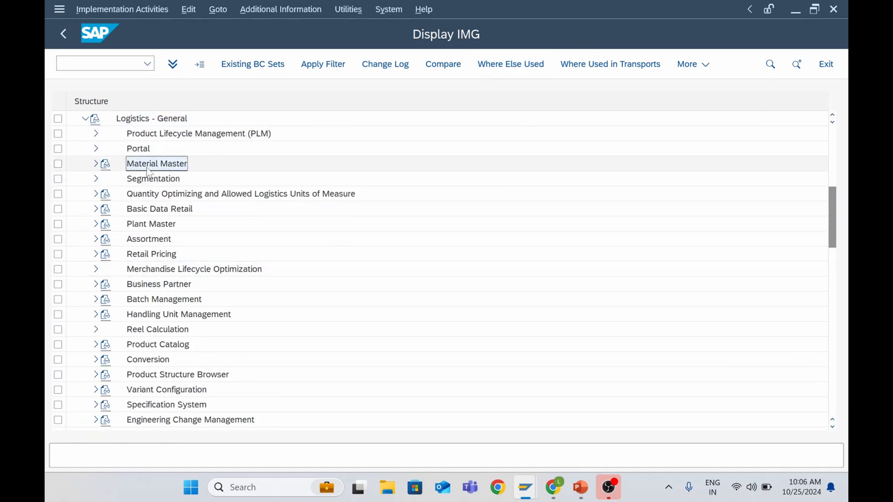
{"action": "left_click", "coordinate": [95, 168]}
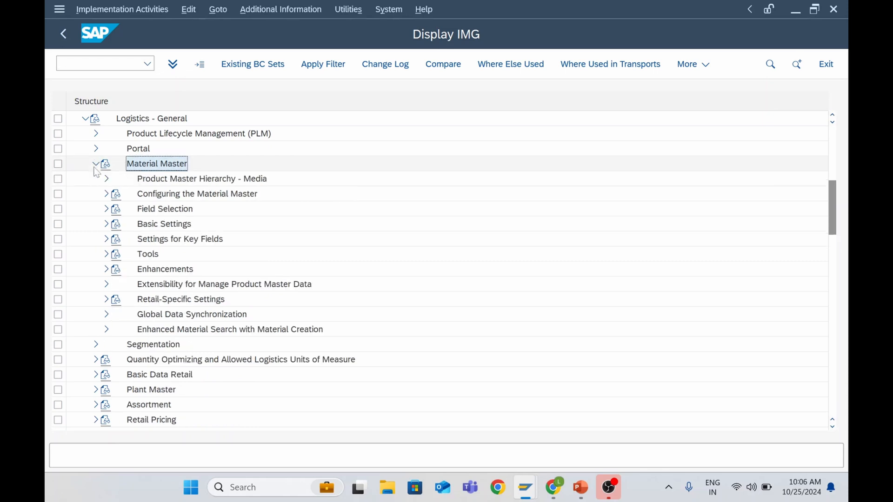
Expand Basic Settings under Material Master and select the activity Define Attributes of Material Types
{"action": "left_click", "coordinate": [146, 227]}
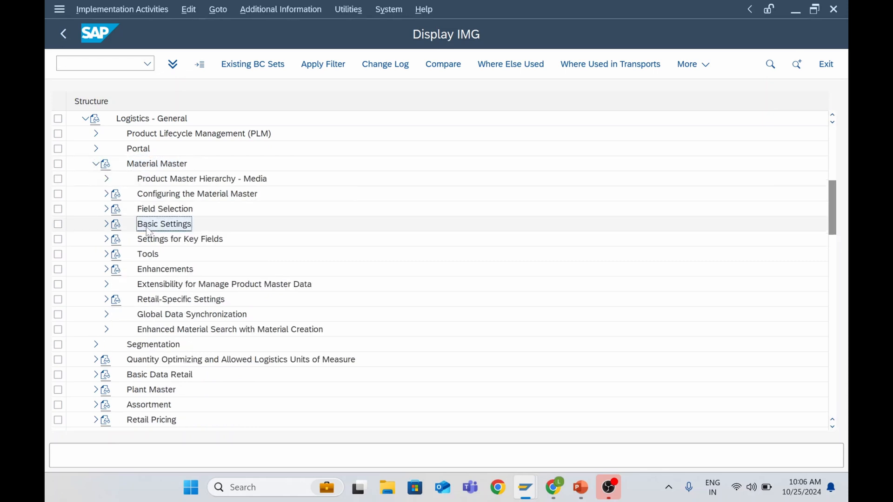
{"action": "left_click", "coordinate": [107, 225]}
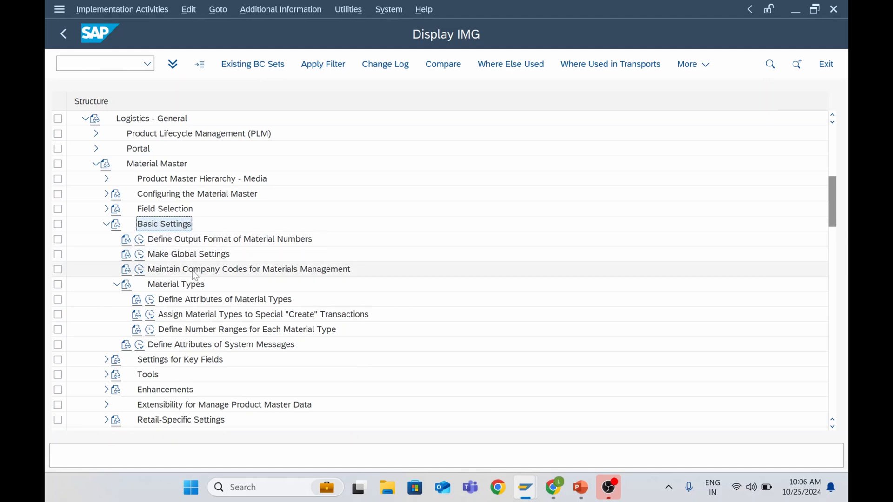
{"action": "scroll", "coordinate": [198, 279], "scroll_direction": "down", "scroll_amount": 1}
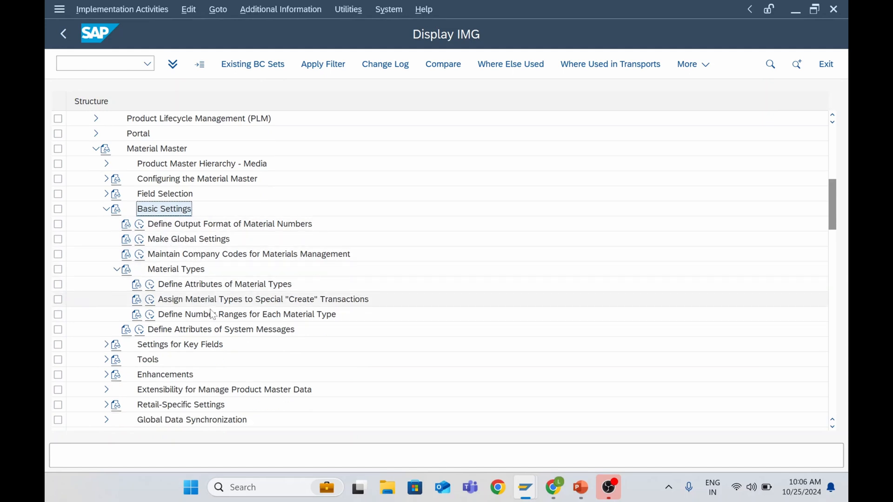
{"action": "left_click", "coordinate": [201, 286]}
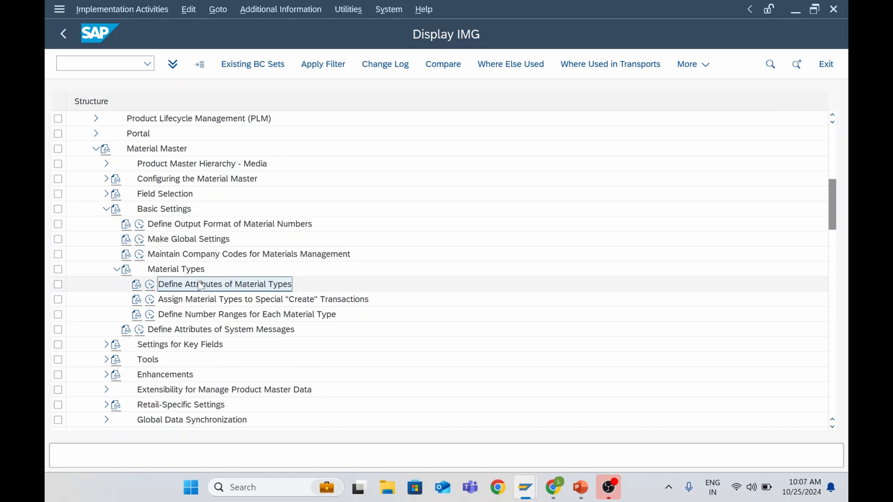
Switch to the browser lesson to check the OMS2 transaction code and configuration path, and return to the SAP IMG
{"action": "key", "text": "alt+Tab"}
{"action": "key", "text": "alt+Tab"}
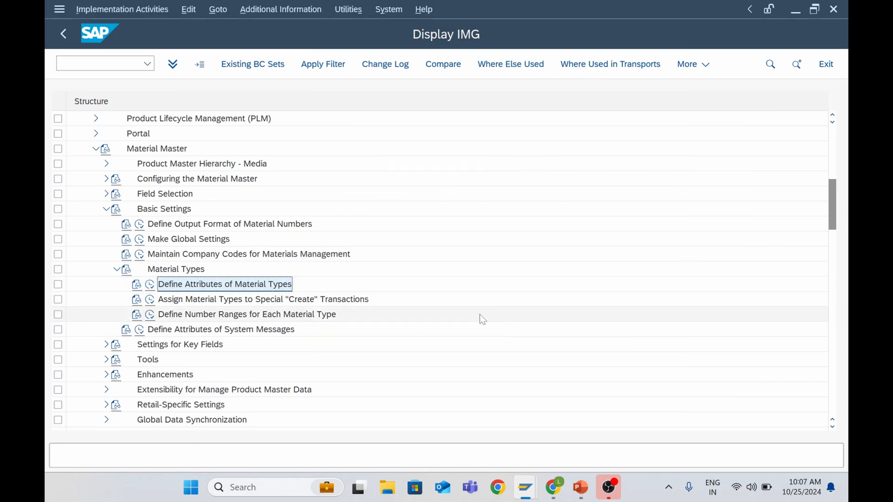
{"action": "left_click", "coordinate": [553, 487]}
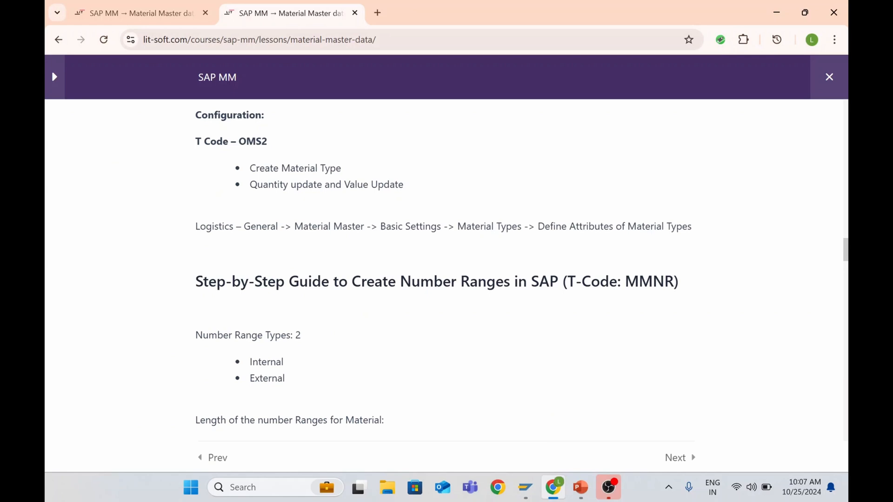
{"action": "key", "text": "alt+Tab"}
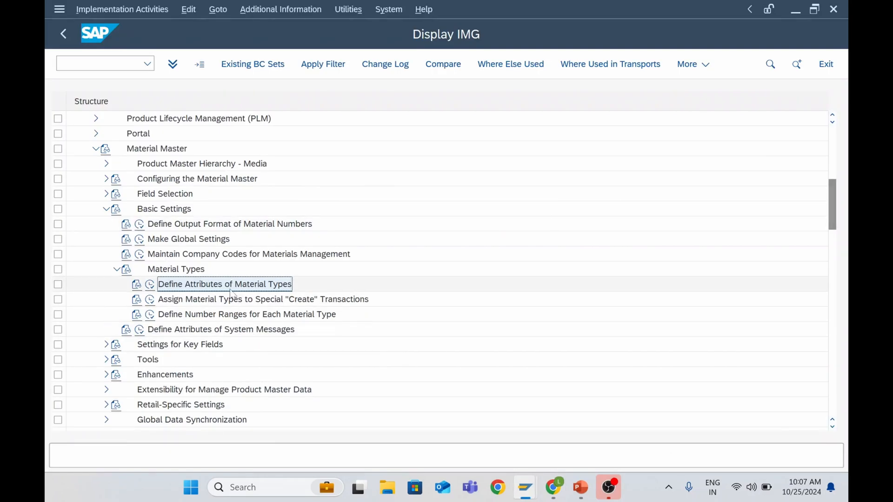
Display the IMG activity keys as additional information and adjust the column widths so the full keys are readable
{"action": "left_click", "coordinate": [272, 11]}
{"action": "mouse_move", "coordinate": [310, 37]}
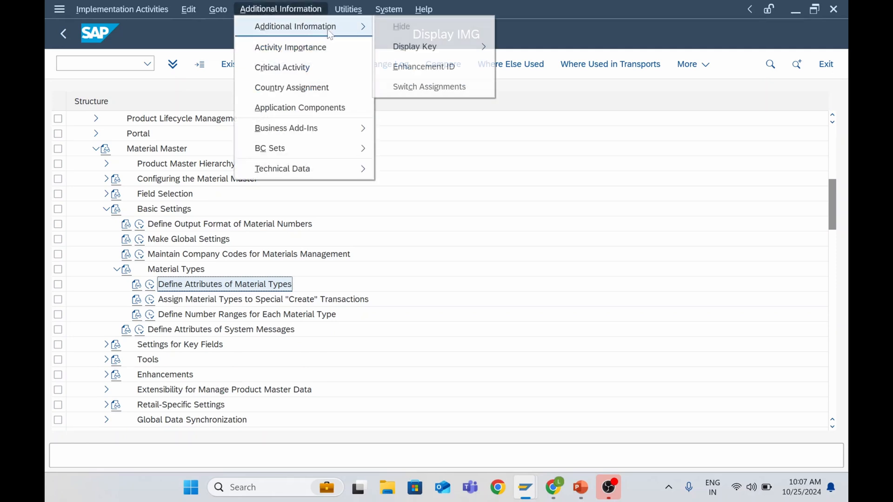
{"action": "mouse_move", "coordinate": [476, 46]}
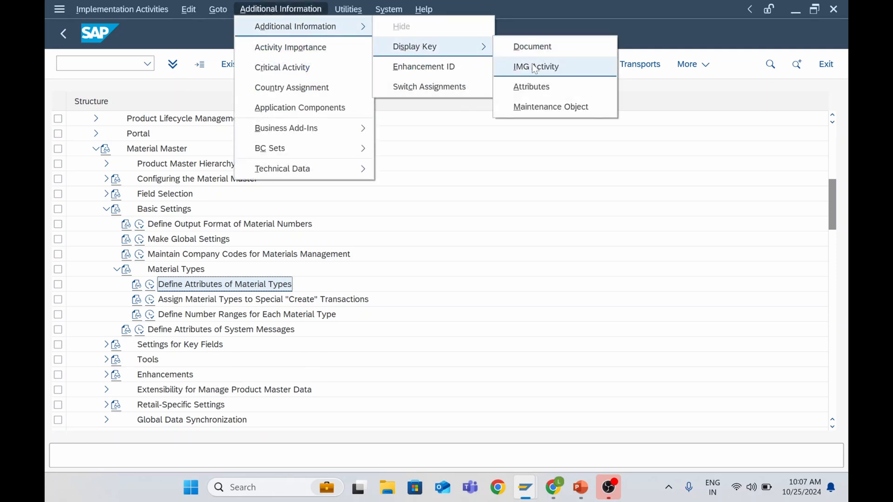
{"action": "left_click", "coordinate": [532, 68]}
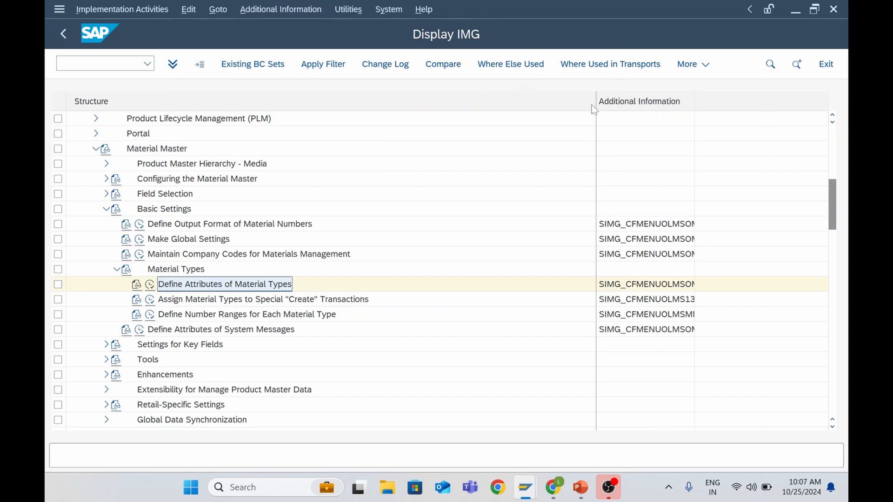
{"action": "left_click_drag", "start_coordinate": [596, 103], "coordinate": [393, 139]}
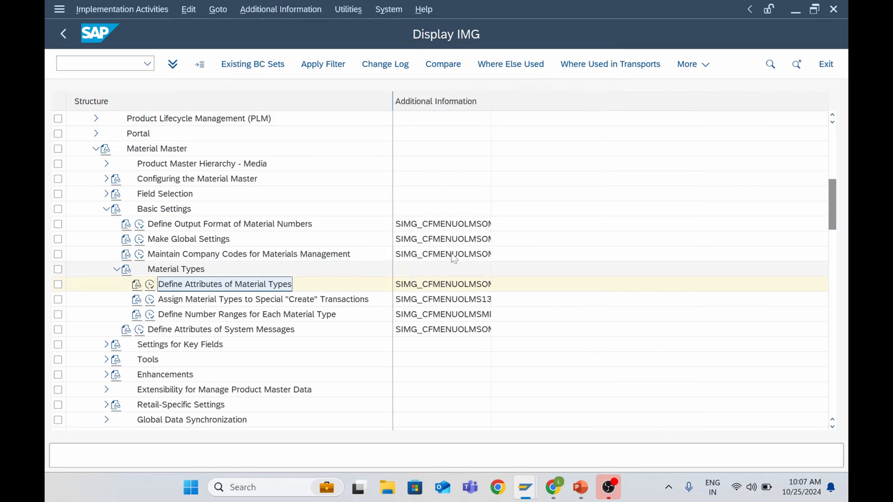
{"action": "left_click_drag", "start_coordinate": [491, 102], "coordinate": [557, 112]}
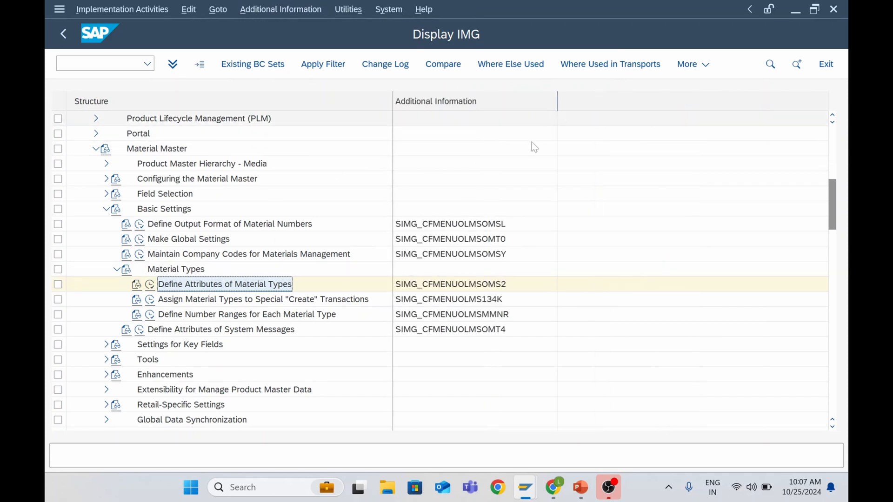
Open transaction OMS2 in a new session to maintain the material types
{"action": "key", "text": "ctrl+slash"}
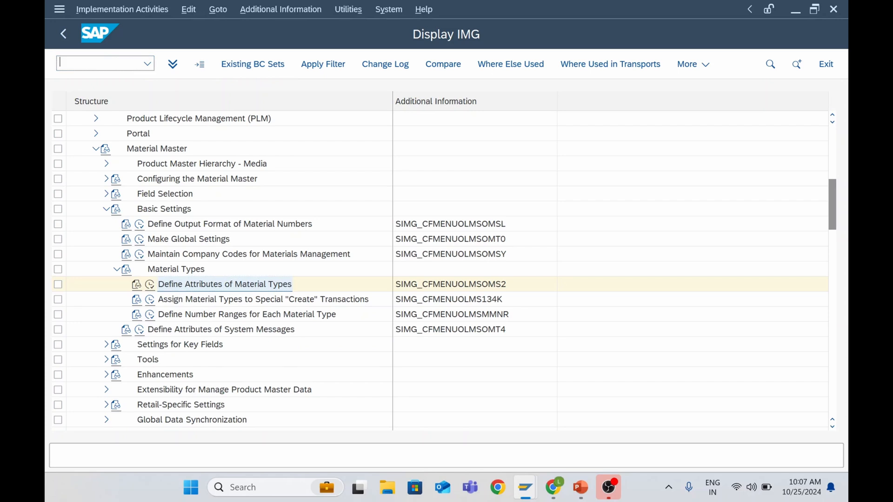
{"action": "type", "text": "/ooms2"}
{"action": "key", "text": "Return"}
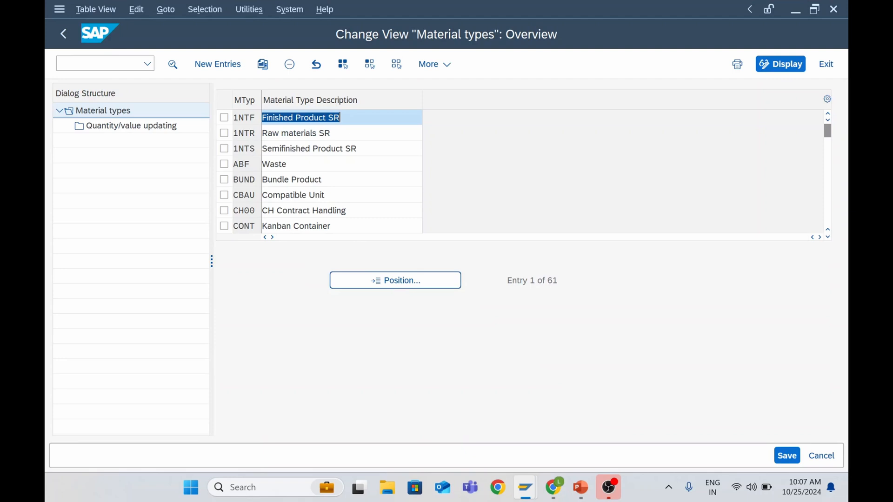
Switch to the IMG session, execute Define Attributes of Material Types, display the locked data, and return to the IMG
{"action": "key", "text": "alt+Tab"}
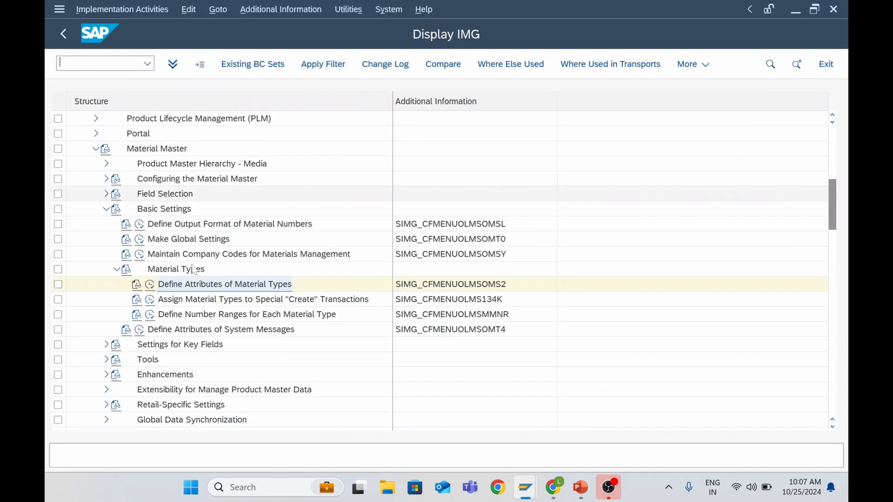
{"action": "left_click", "coordinate": [150, 285]}
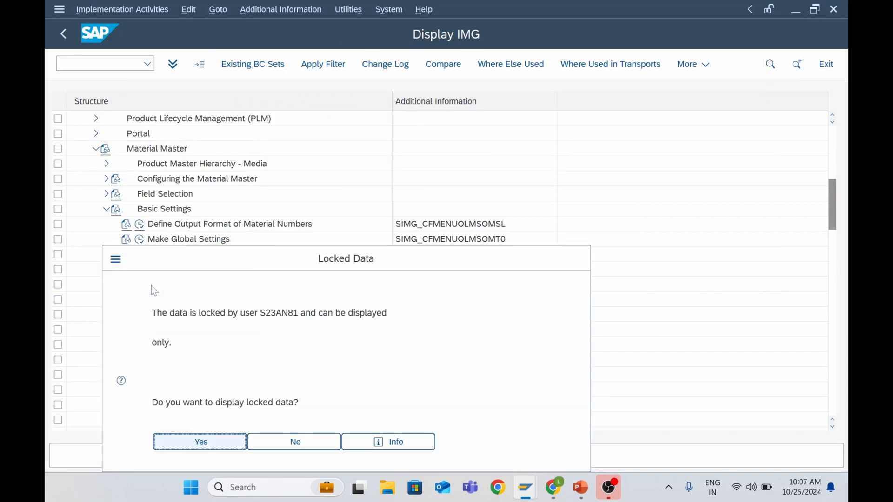
{"action": "key", "text": "Return"}
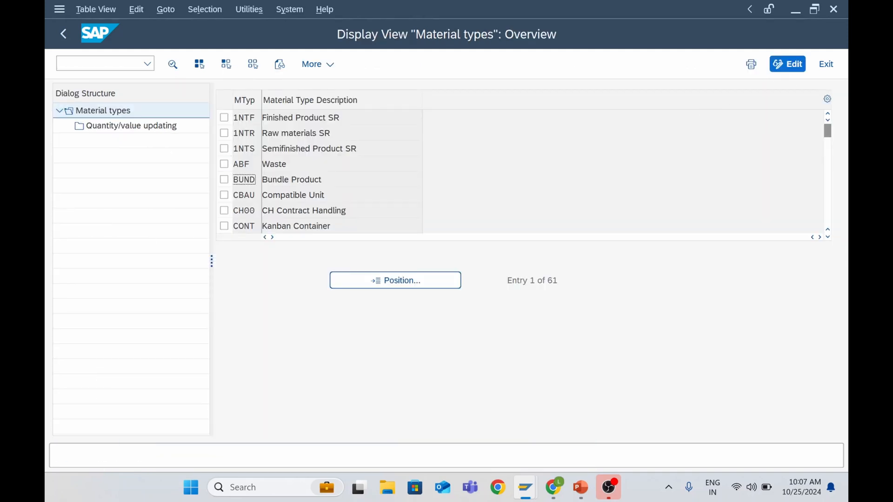
{"action": "left_click", "coordinate": [65, 34]}
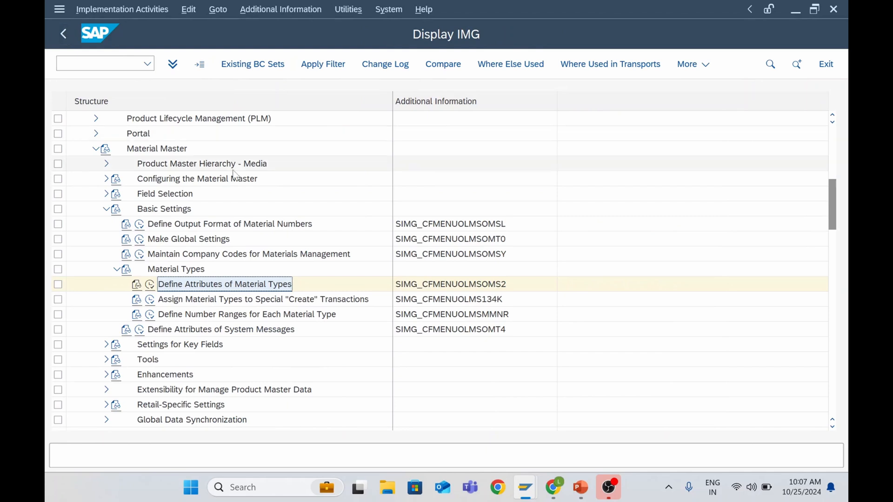
Switch to the OMS2 session and look through the list of material types and their descriptions
{"action": "key", "text": "alt+Tab"}
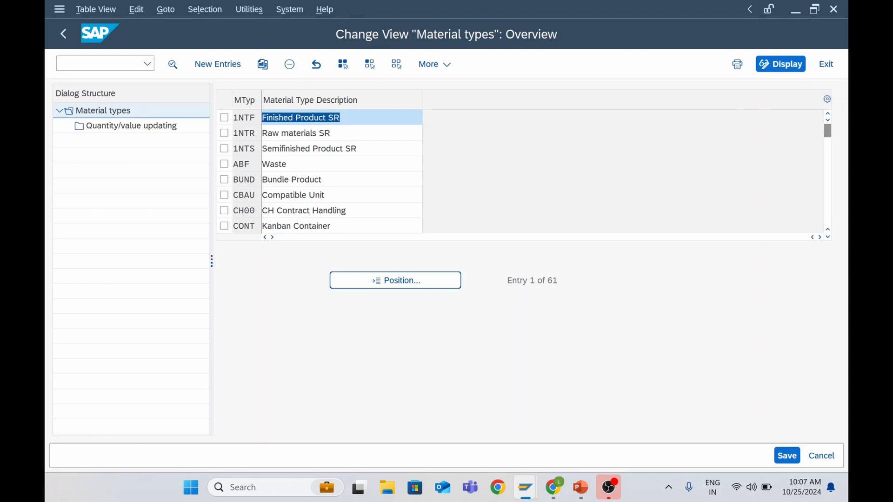
{"action": "scroll", "coordinate": [328, 183], "scroll_direction": "down", "scroll_amount": 2}
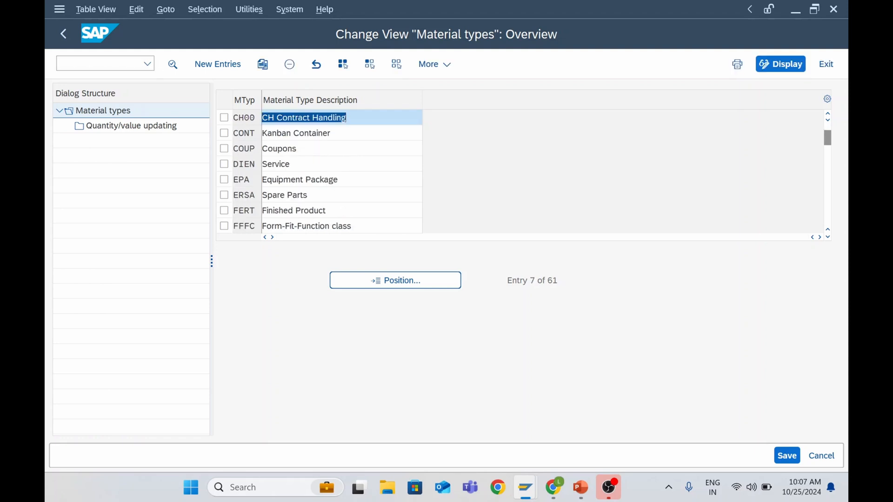
{"action": "left_click", "coordinate": [297, 210]}
{"action": "key", "text": "Down"}
{"action": "key", "text": "Down"}
{"action": "key", "text": "Down"}
{"action": "key", "text": "Down"}
{"action": "key", "text": "Down"}
{"action": "key", "text": "Down"}
{"action": "key", "text": "Down"}
{"action": "key", "text": "Down"}
{"action": "key", "text": "Down"}
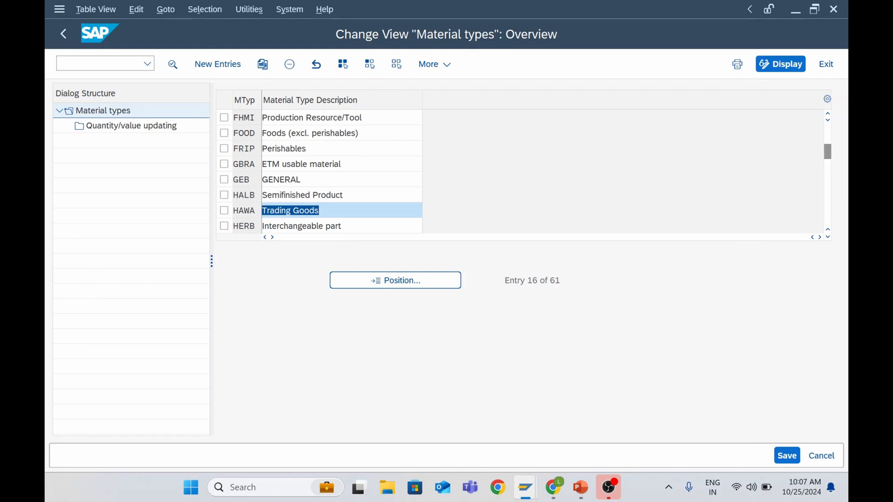
{"action": "key", "text": "Down"}
{"action": "key", "text": "Down"}
{"action": "key", "text": "Down"}
{"action": "key", "text": "Down"}
{"action": "key", "text": "Down"}
{"action": "key", "text": "Down"}
{"action": "key", "text": "Down"}
{"action": "key", "text": "Down"}
{"action": "key", "text": "Down"}
{"action": "key", "text": "Down"}
{"action": "key", "text": "Down"}
{"action": "key", "text": "Down"}
{"action": "key", "text": "Down"}
{"action": "key", "text": "Down"}
{"action": "key", "text": "Down"}
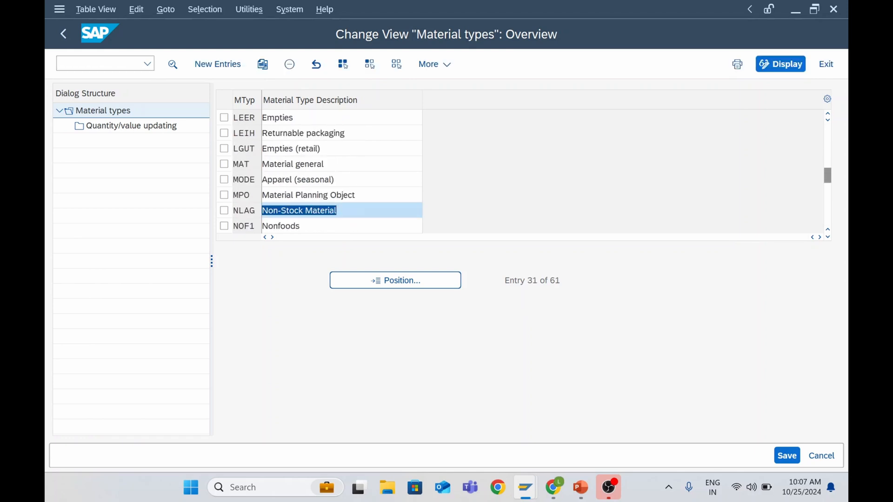
{"action": "key", "text": "Down"}
{"action": "key", "text": "Down"}
{"action": "key", "text": "Down"}
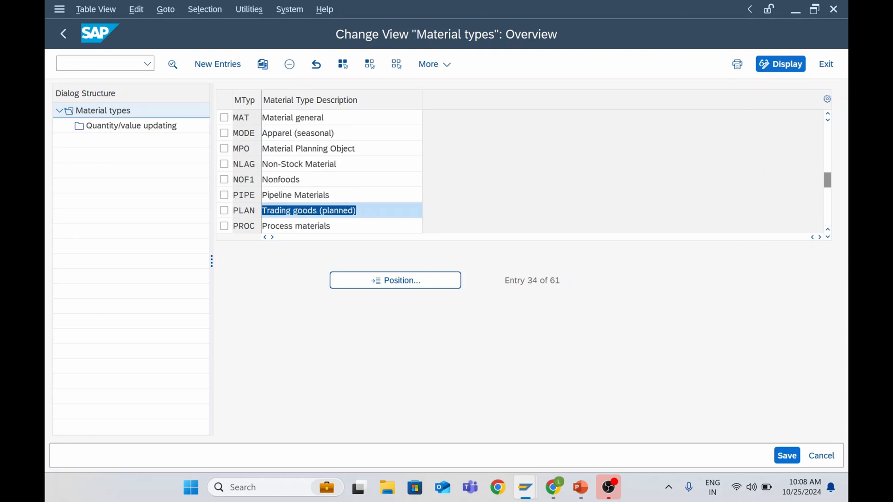
{"action": "key", "text": "Down"}
{"action": "key", "text": "Down"}
{"action": "key", "text": "Down"}
{"action": "key", "text": "Down"}
{"action": "key", "text": "Down"}
{"action": "key", "text": "Down"}
{"action": "key", "text": "Down"}
{"action": "key", "text": "Down"}
{"action": "key", "text": "Down"}
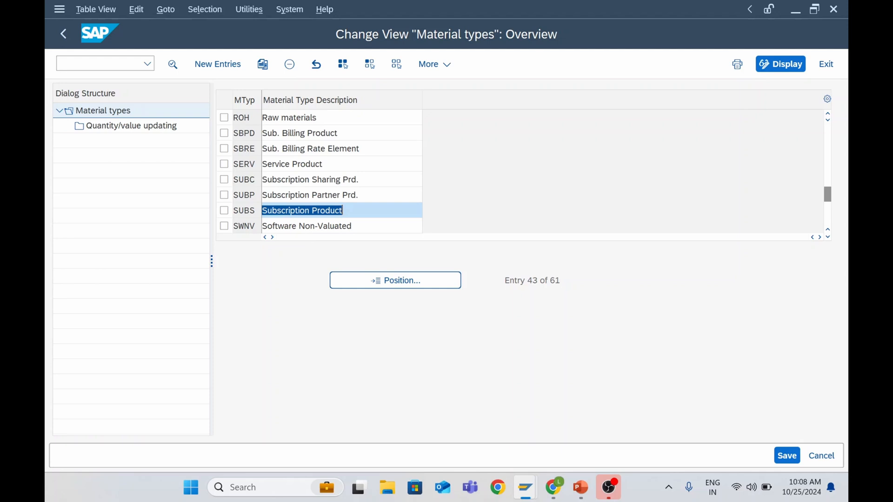
{"action": "key", "text": "Down"}
{"action": "key", "text": "Down"}
{"action": "key", "text": "Down"}
{"action": "key", "text": "Down"}
{"action": "key", "text": "Down"}
{"action": "key", "text": "Down"}
{"action": "key", "text": "Down"}
{"action": "key", "text": "Down"}
{"action": "key", "text": "Down"}
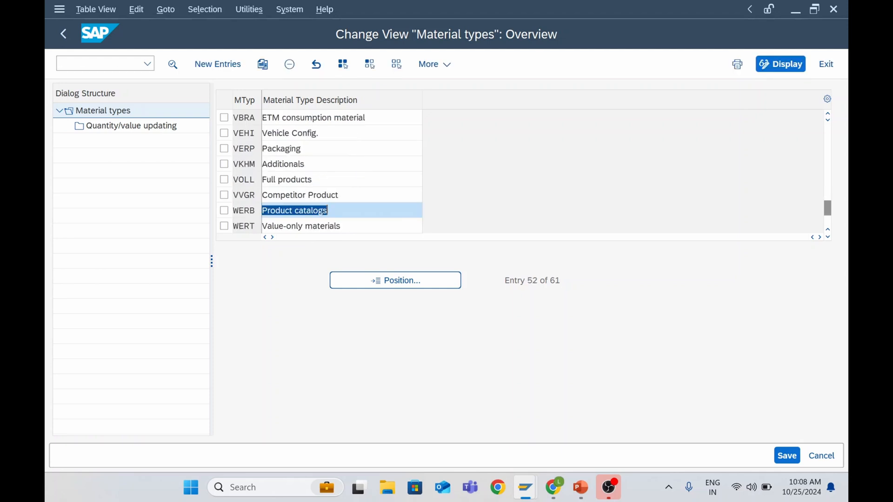
{"action": "key", "text": "Down"}
{"action": "key", "text": "Down"}
{"action": "key", "text": "Down"}
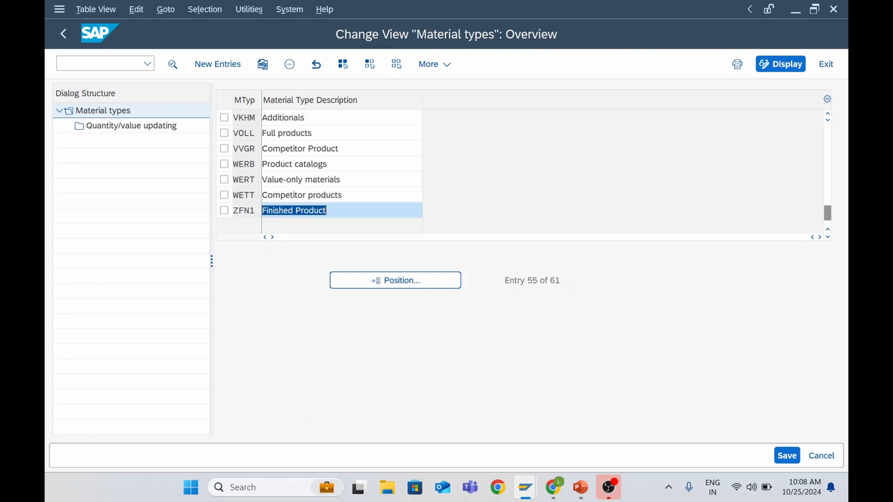
{"action": "key", "text": "Up"}
{"action": "key", "text": "Up"}
{"action": "key", "text": "Up"}
{"action": "key", "text": "Up"}
{"action": "key", "text": "Up"}
{"action": "key", "text": "Up"}
{"action": "key", "text": "Up"}
{"action": "key", "text": "Up"}
{"action": "key", "text": "Up"}
{"action": "key", "text": "Up"}
{"action": "key", "text": "Up"}
{"action": "key", "text": "Up"}
{"action": "key", "text": "Up"}
{"action": "key", "text": "Up"}
{"action": "key", "text": "Up"}
{"action": "key", "text": "Up"}
{"action": "key", "text": "Up"}
{"action": "key", "text": "Up"}
{"action": "key", "text": "Up"}
{"action": "key", "text": "Up"}
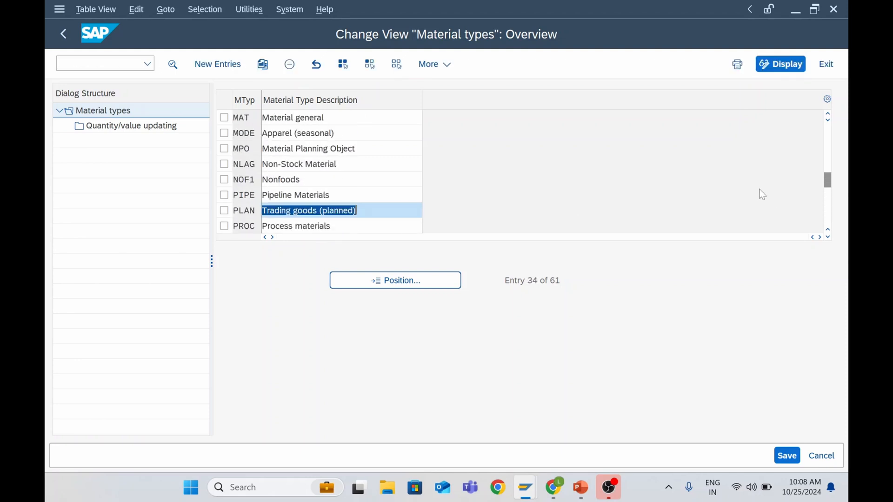
{"action": "left_click_drag", "start_coordinate": [828, 183], "coordinate": [830, 115]}
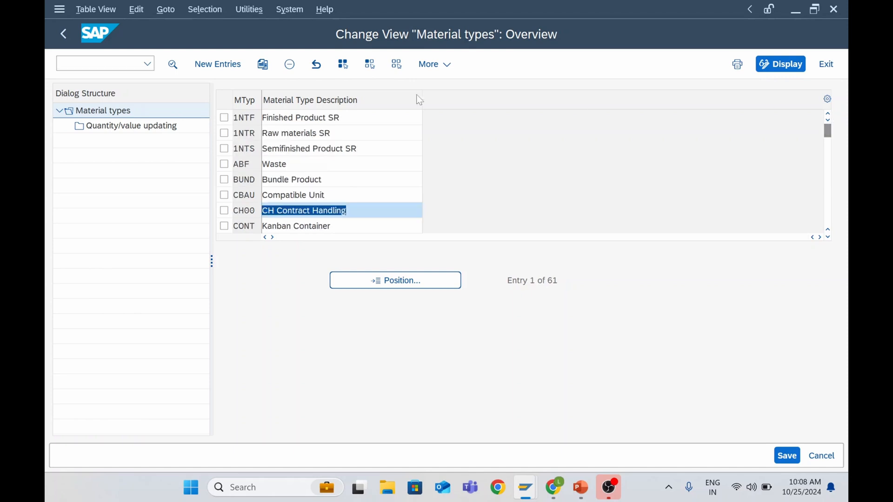
{"action": "key", "text": "Down"}
{"action": "key", "text": "Down"}
{"action": "key", "text": "Down"}
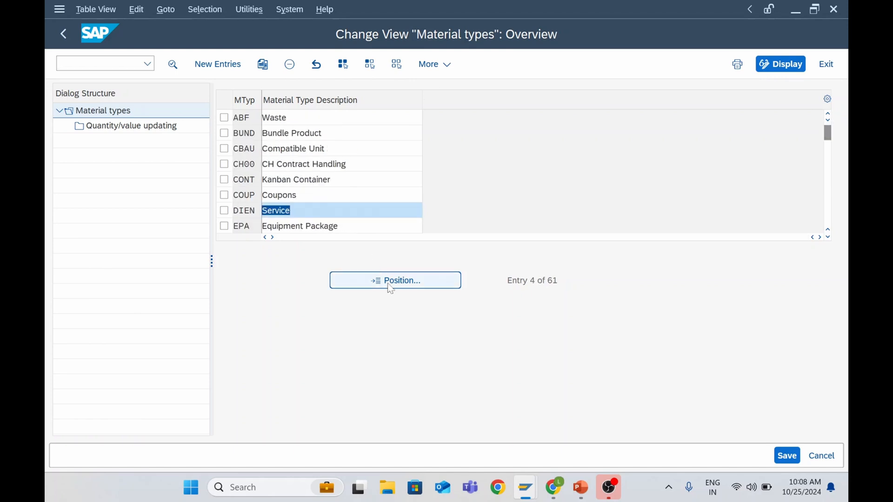
Position the material types list on the entry FERT
{"action": "left_click", "coordinate": [391, 280]}
{"action": "type", "text": "fer"}
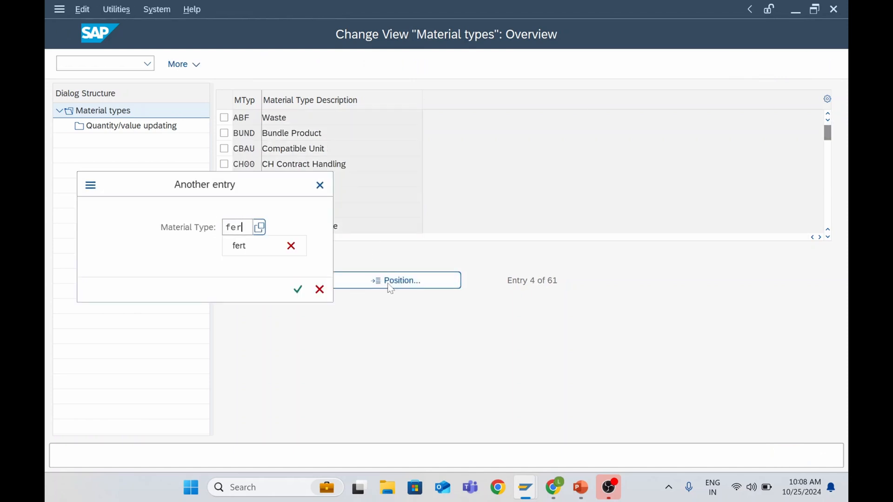
{"action": "type", "text": "t"}
{"action": "key", "text": "Return"}
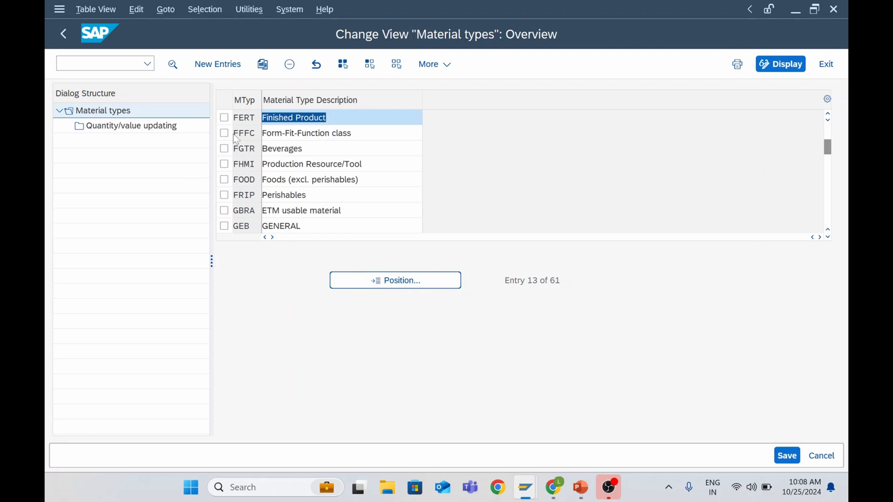
Copy the FERT Finished Product entry and enter ZFN2 as the new material type
{"action": "left_click", "coordinate": [225, 119]}
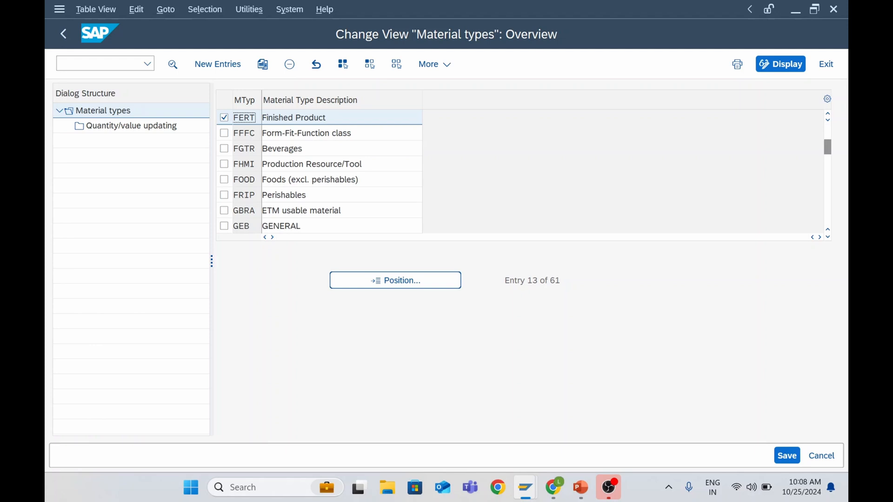
{"action": "left_click", "coordinate": [263, 64]}
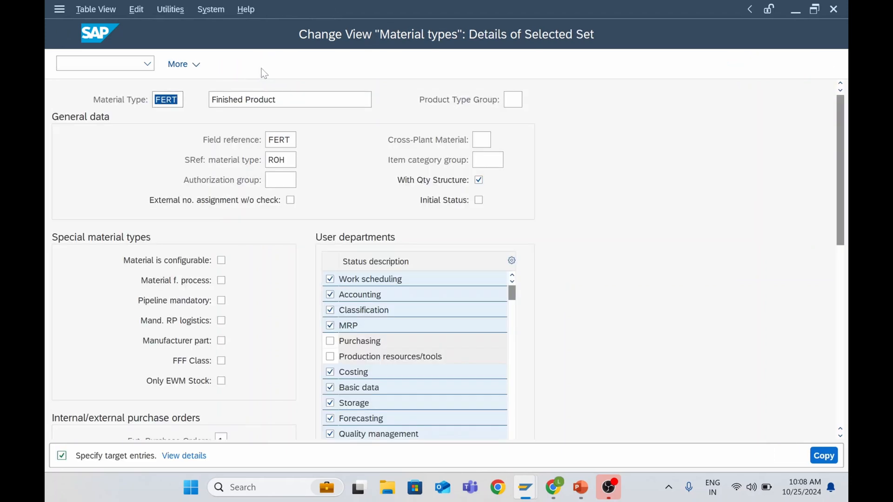
{"action": "left_click", "coordinate": [173, 99]}
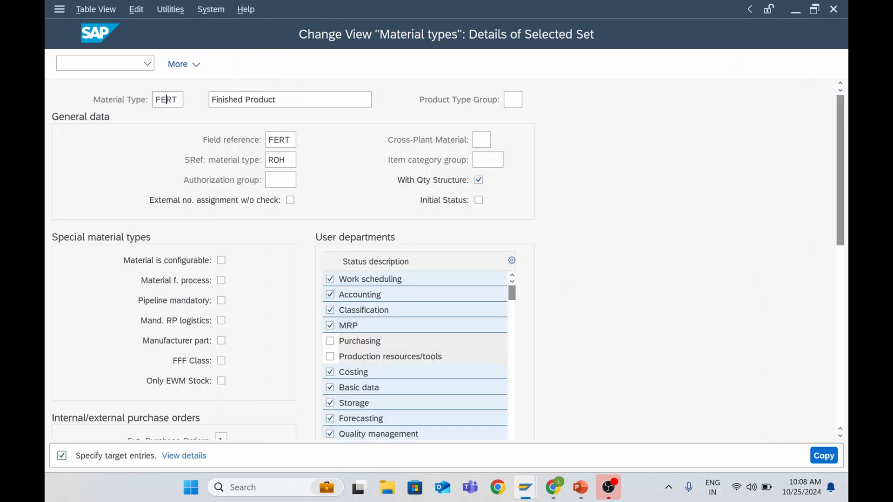
{"action": "double_click", "coordinate": [167, 99]}
{"action": "type", "text": "ZF"}
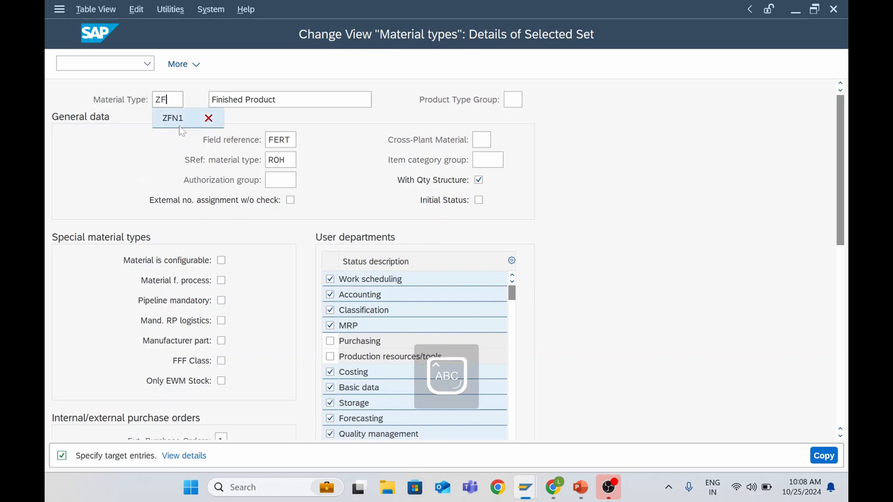
{"action": "type", "text": "N2"}
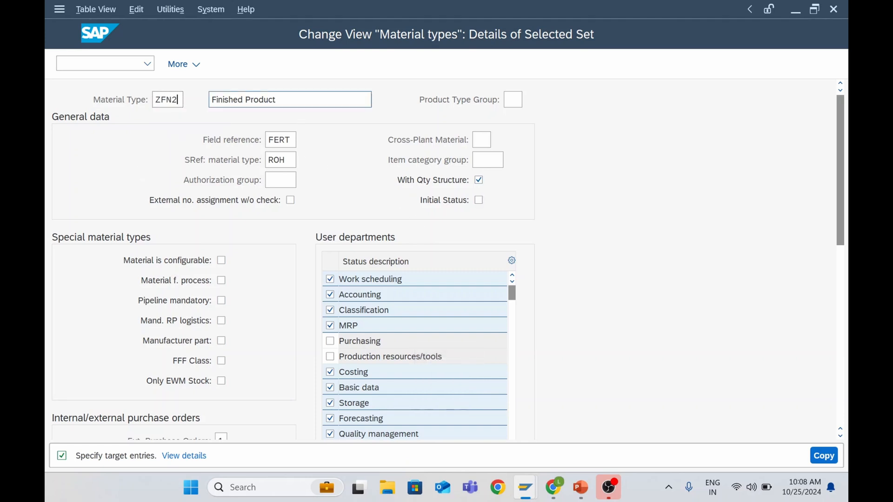
Open the possible values for the Product Type Group and accept the blank Compatibility Mode entry
{"action": "left_click", "coordinate": [282, 100]}
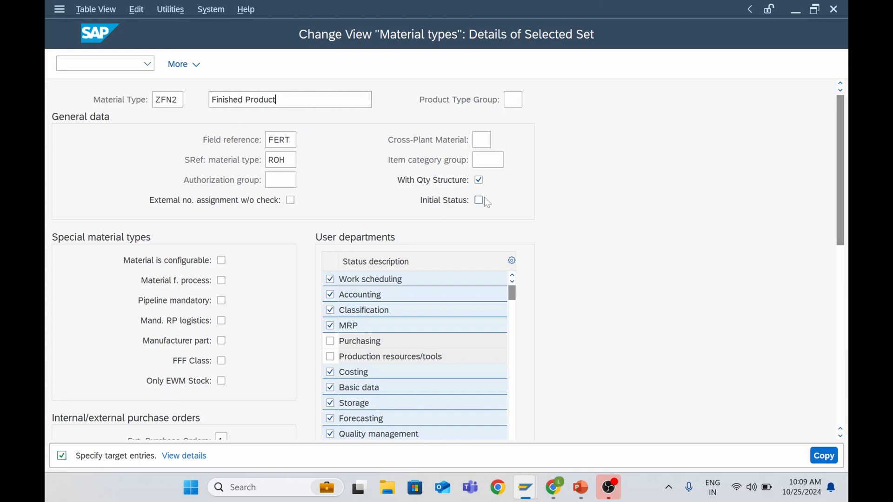
{"action": "left_click", "coordinate": [520, 98]}
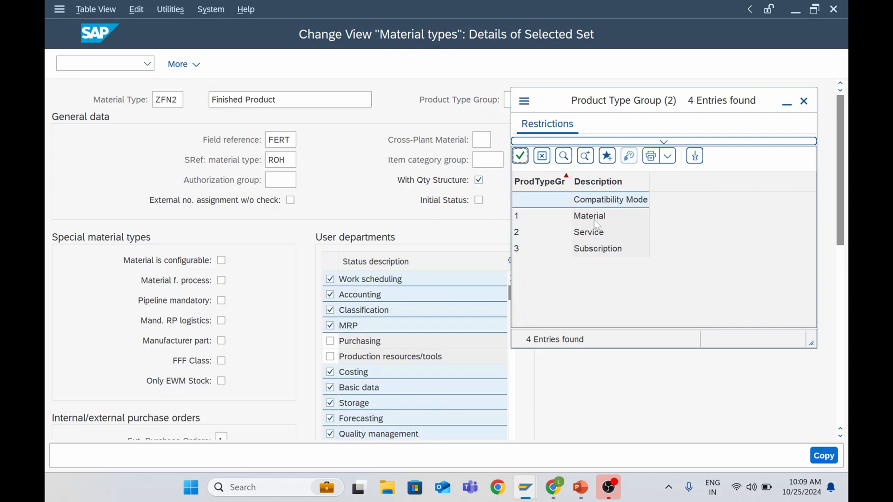
{"action": "left_click", "coordinate": [520, 157]}
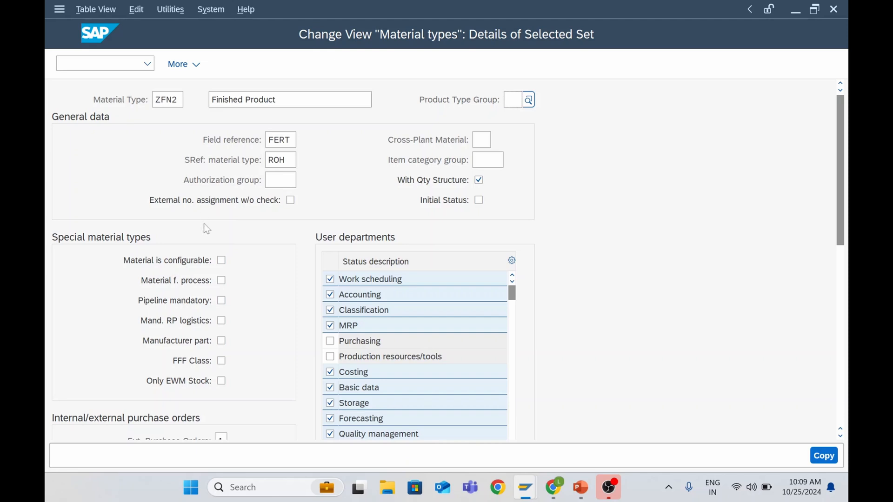
Examine the special material types, the internal/external purchase order settings and the rest of the user departments list for ZFN2
{"action": "scroll", "coordinate": [246, 261], "scroll_direction": "down", "scroll_amount": 3}
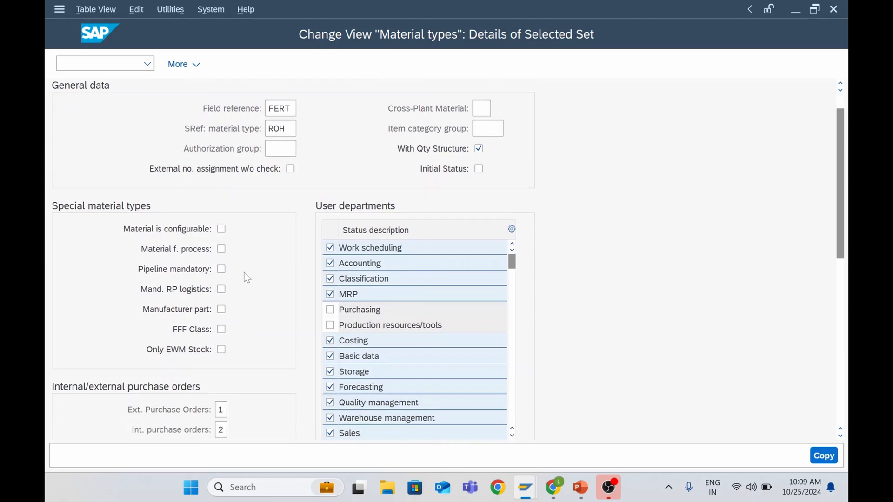
{"action": "scroll", "coordinate": [245, 285], "scroll_direction": "down", "scroll_amount": 2}
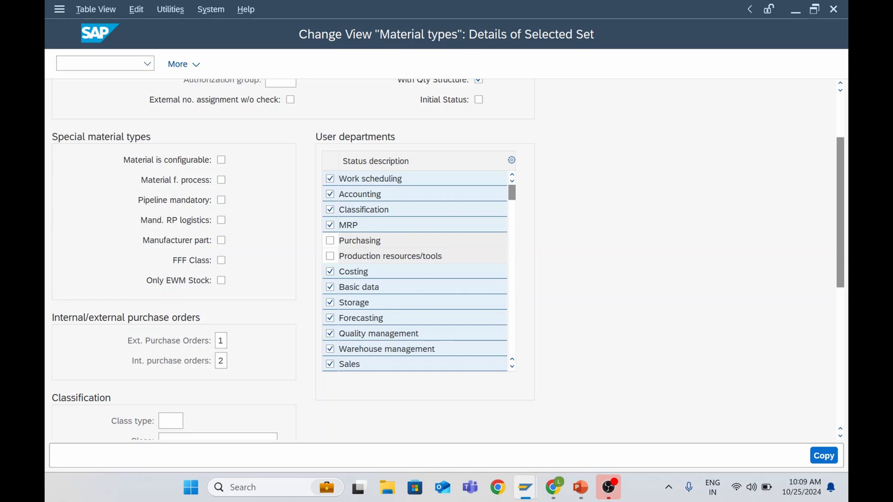
{"action": "left_click", "coordinate": [513, 344]}
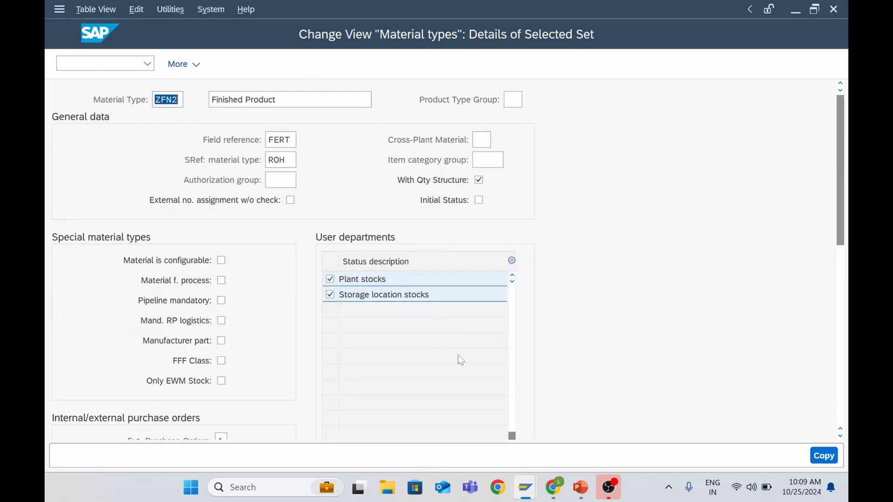
Review the user departments activated for ZFN2, from Work scheduling to Storage location stocks, along with its general data
{"action": "left_click_drag", "start_coordinate": [511, 432], "coordinate": [511, 288]}
{"action": "left_click_drag", "start_coordinate": [839, 214], "coordinate": [837, 249]}
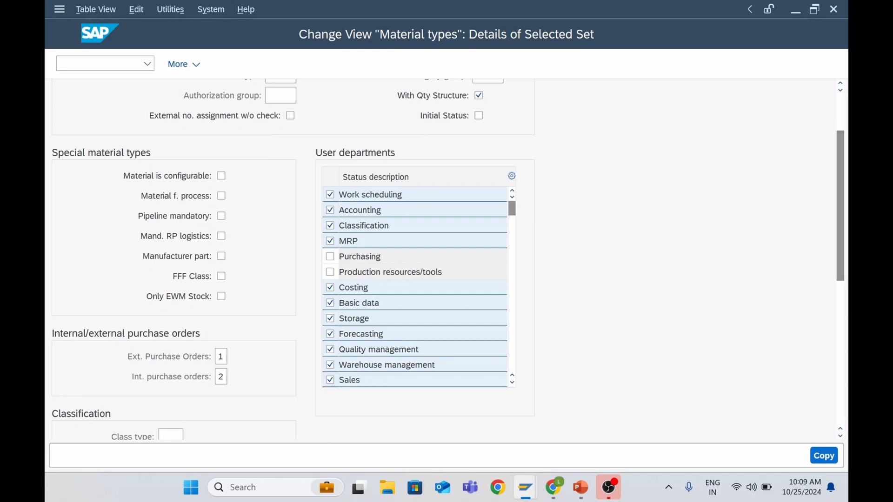
{"action": "scroll", "coordinate": [448, 260], "scroll_direction": "up", "scroll_amount": 1}
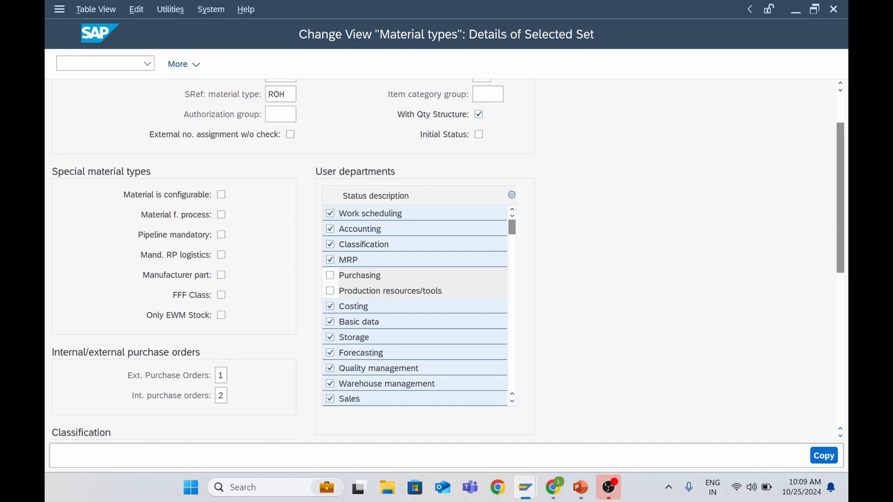
{"action": "scroll", "coordinate": [287, 131], "scroll_direction": "up", "scroll_amount": 1}
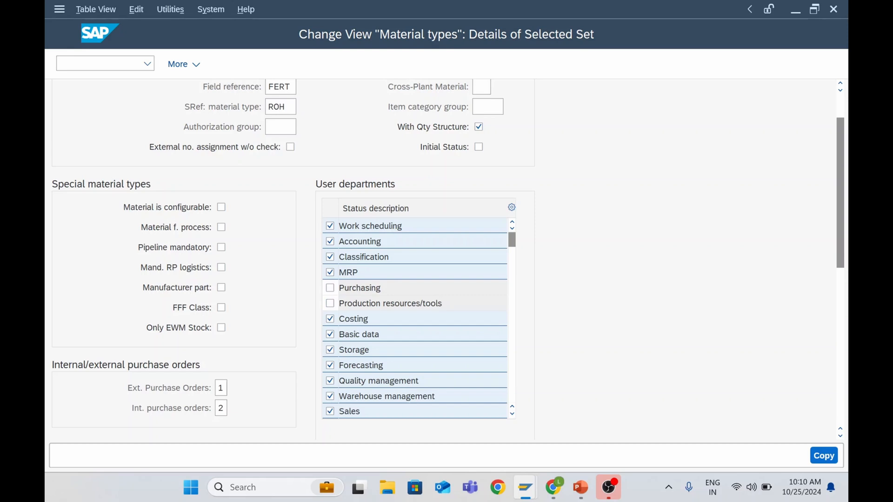
{"action": "scroll", "coordinate": [415, 318], "scroll_direction": "down", "scroll_amount": 1}
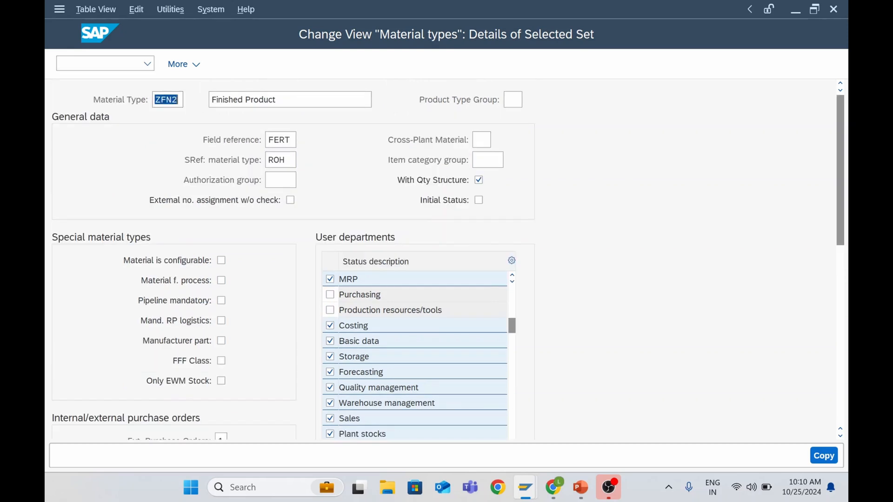
{"action": "scroll", "coordinate": [415, 319], "scroll_direction": "down", "scroll_amount": 1}
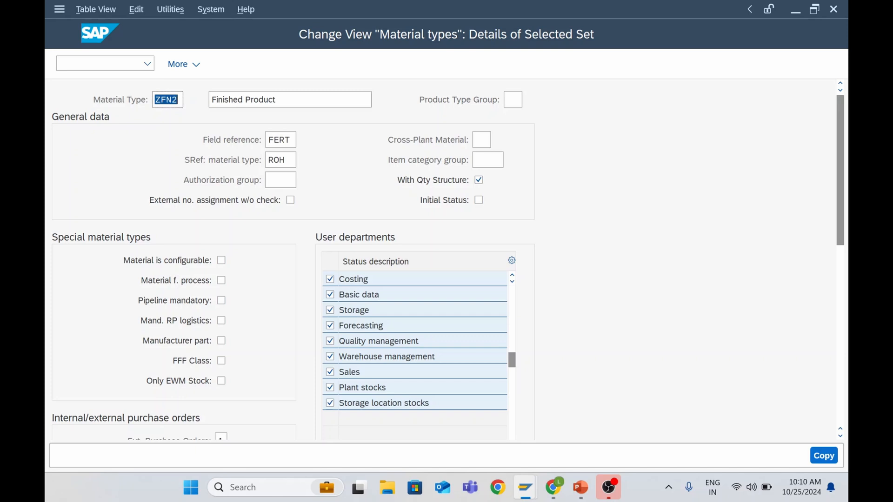
{"action": "scroll", "coordinate": [386, 314], "scroll_direction": "up", "scroll_amount": 2}
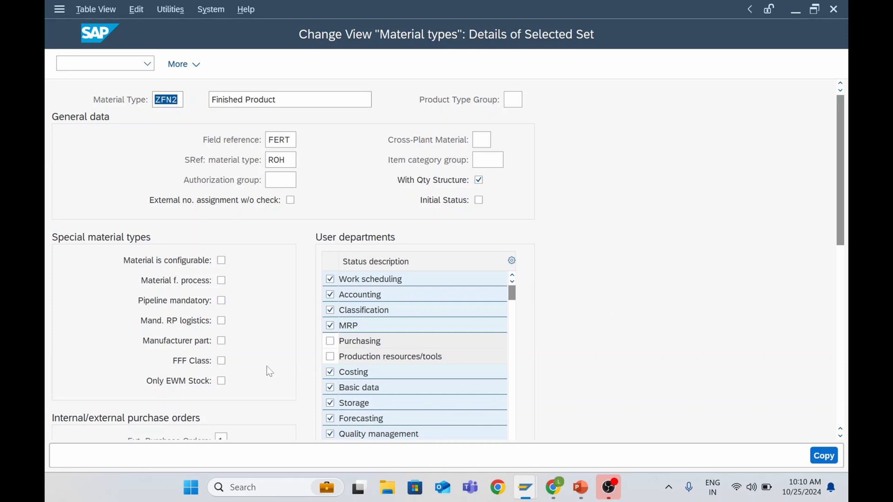
{"action": "scroll", "coordinate": [261, 371], "scroll_direction": "down", "scroll_amount": 1}
{"action": "scroll", "coordinate": [261, 371], "scroll_direction": "up", "scroll_amount": 1}
{"action": "scroll", "coordinate": [266, 329], "scroll_direction": "down", "scroll_amount": 1}
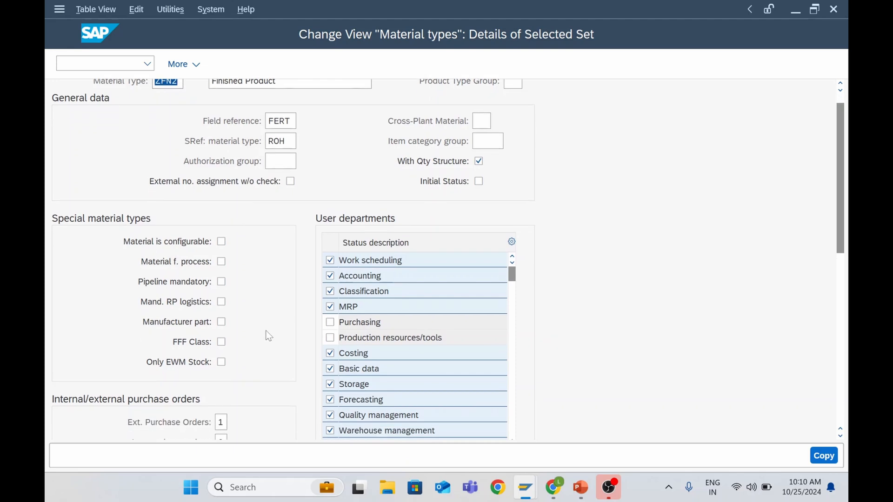
{"action": "scroll", "coordinate": [266, 332], "scroll_direction": "up", "scroll_amount": 1}
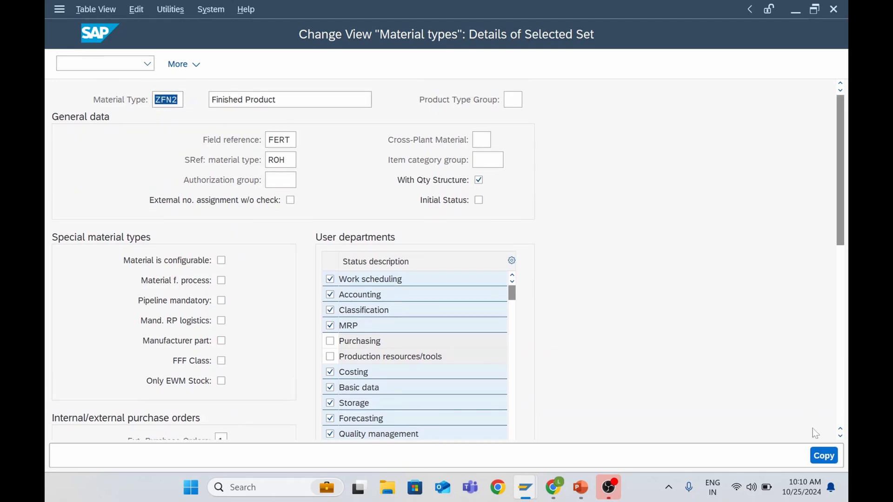
Copy the ZFN2 material type together with its dependent quantity/value updating entries and save the data
{"action": "left_click", "coordinate": [824, 456]}
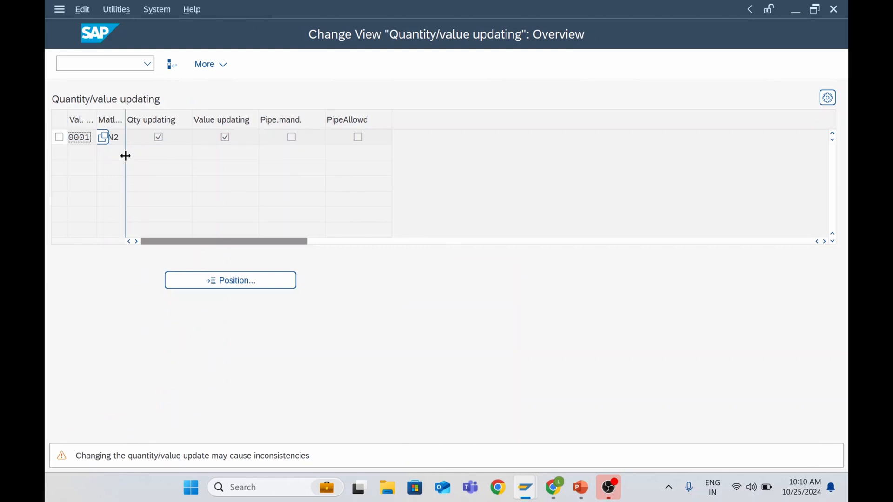
{"action": "key", "text": "Return"}
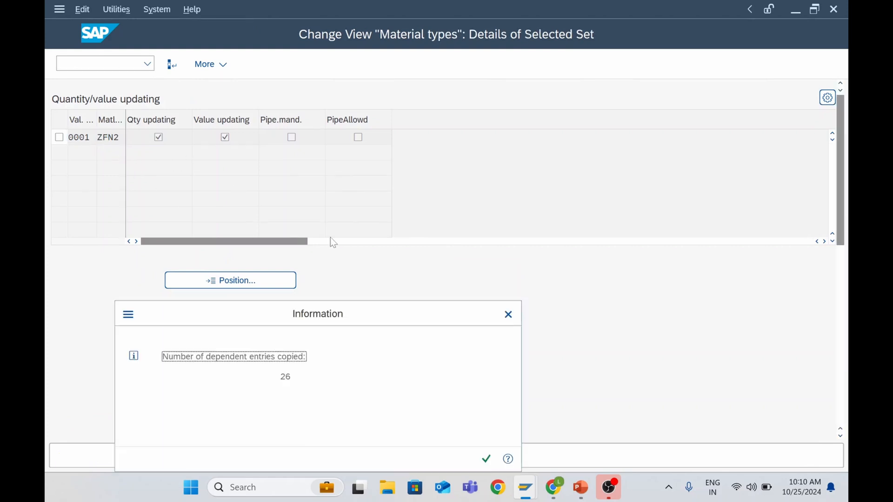
{"action": "key", "text": "Return"}
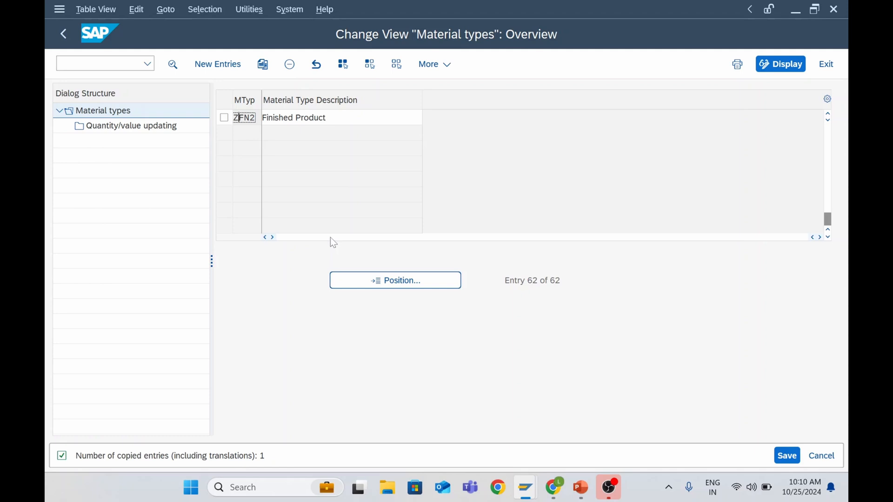
{"action": "left_click", "coordinate": [786, 456]}
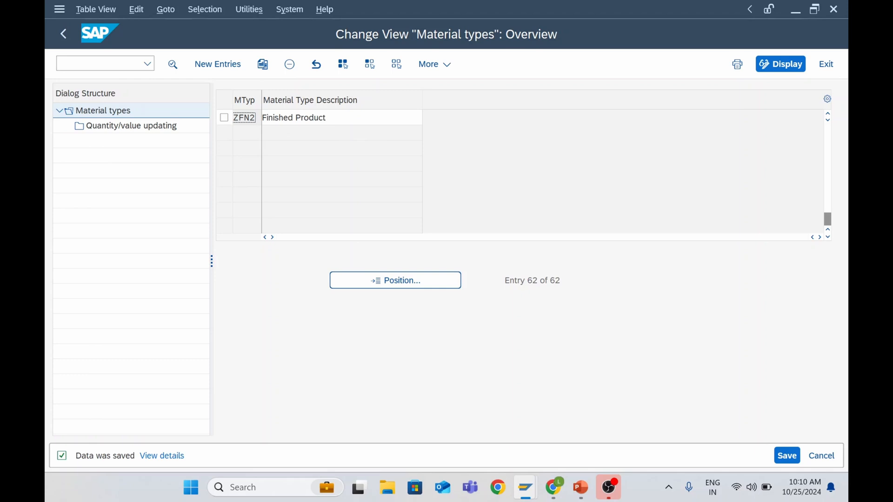
Check the details of the saved ZFN2 entry and its quantity/value updating per valuation area, and return to the SAP Easy Access screen
{"action": "double_click", "coordinate": [243, 117]}
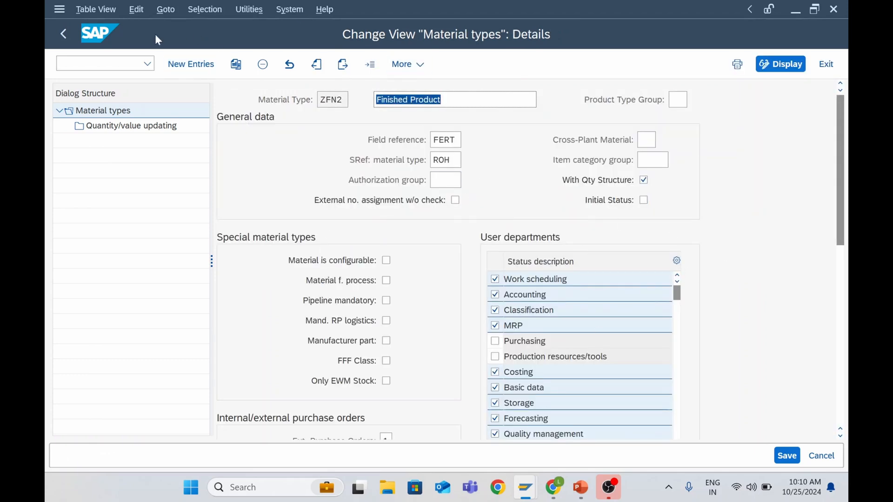
{"action": "left_click", "coordinate": [63, 33]}
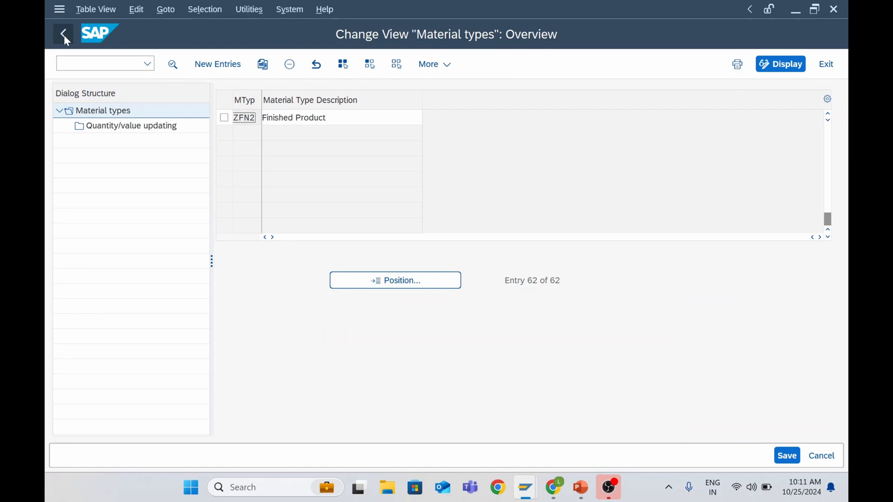
{"action": "left_click", "coordinate": [225, 118]}
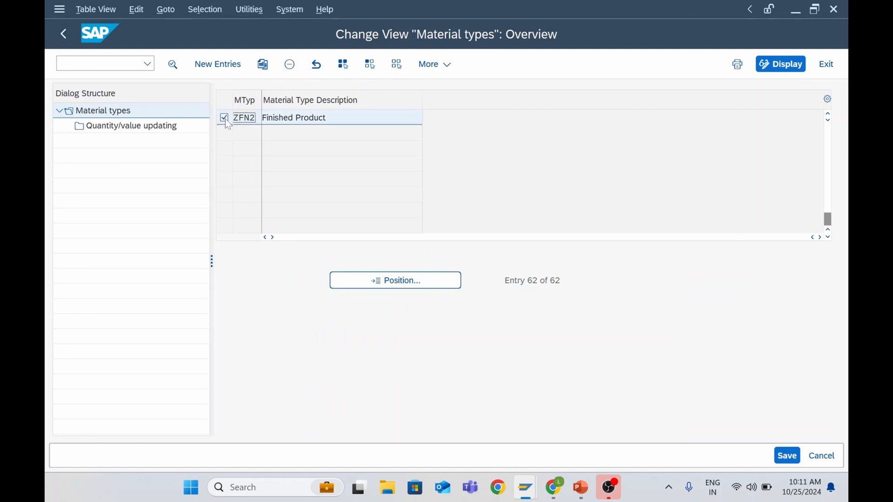
{"action": "double_click", "coordinate": [125, 127]}
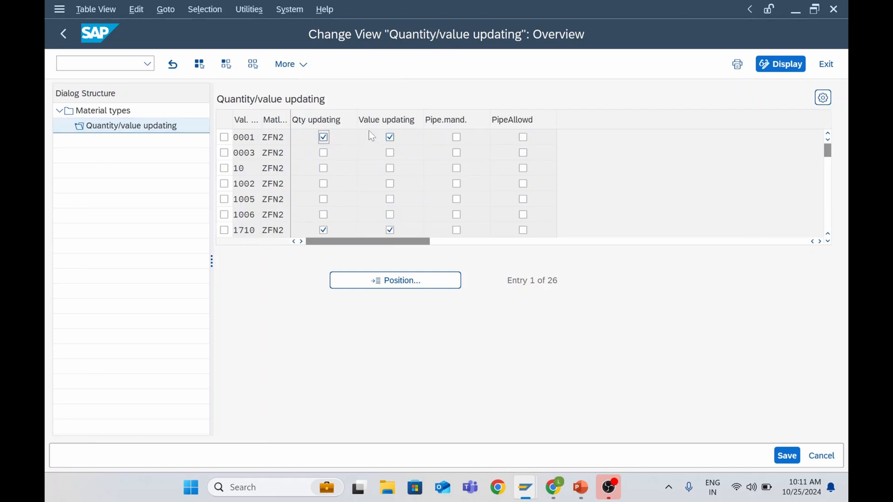
{"action": "left_click", "coordinate": [391, 137]}
{"action": "left_click", "coordinate": [64, 41]}
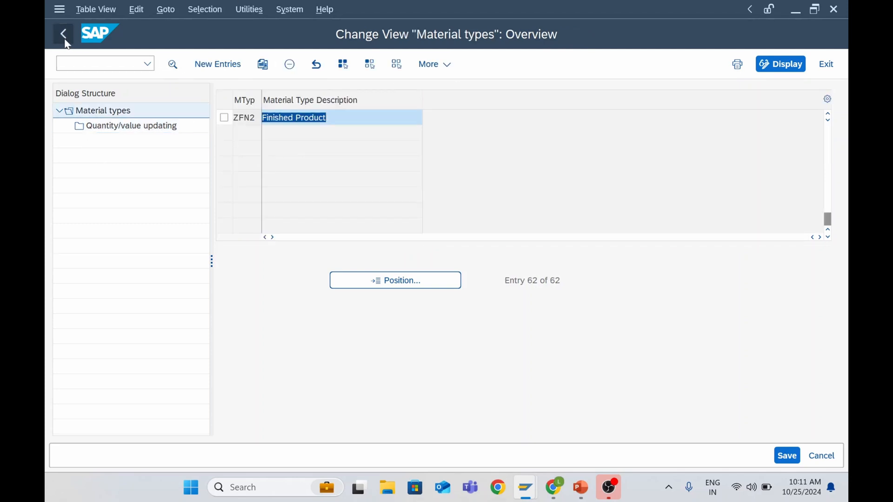
{"action": "left_click", "coordinate": [65, 41]}
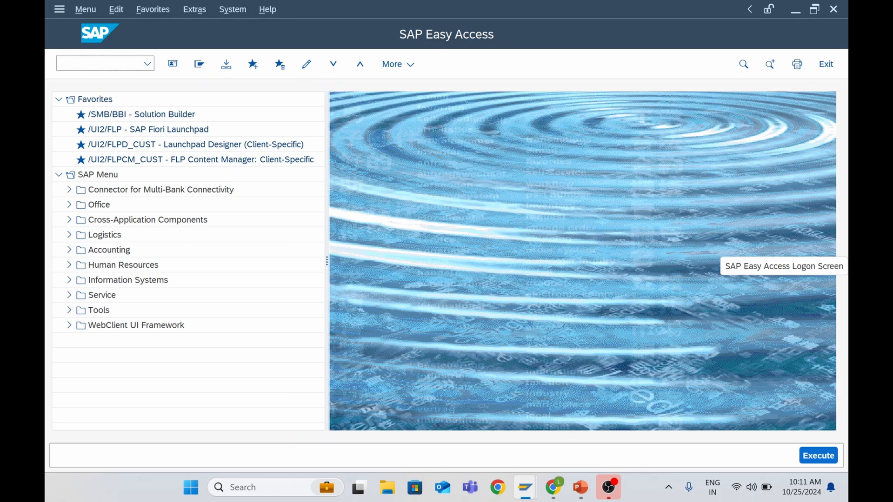
Open transaction OMS2 and position the material types list on the entry ROH
{"action": "type", "text": "OM2"}
{"action": "key", "text": "Return"}
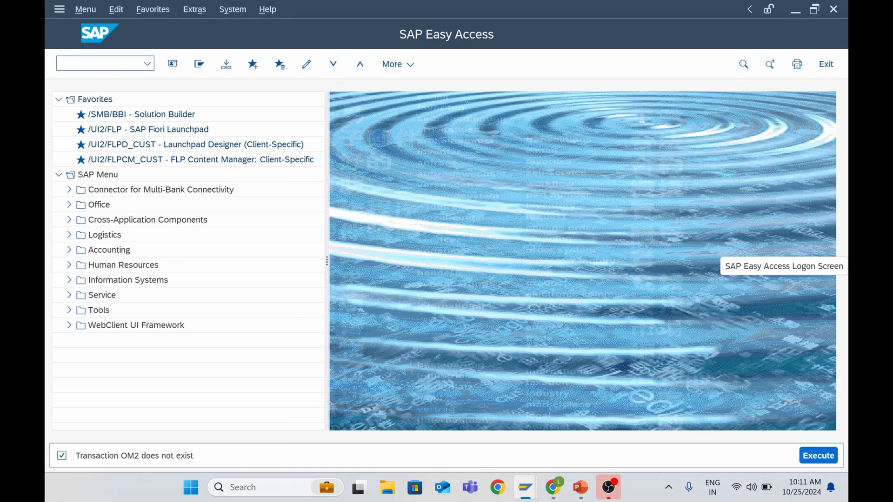
{"action": "type", "text": "OMS"}
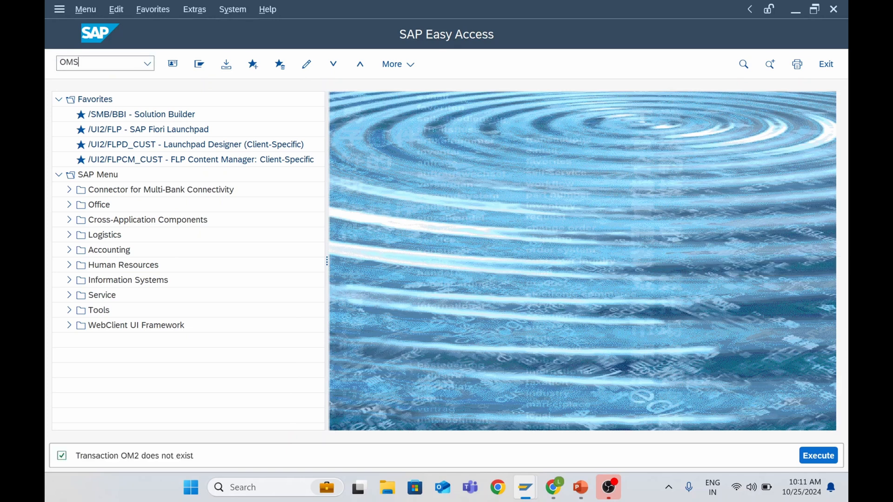
{"action": "key", "text": "Return"}
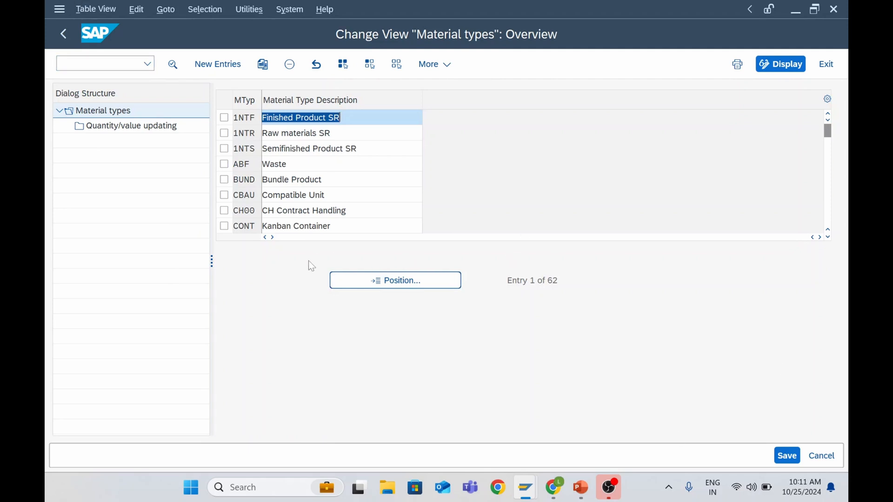
{"action": "left_click", "coordinate": [369, 283]}
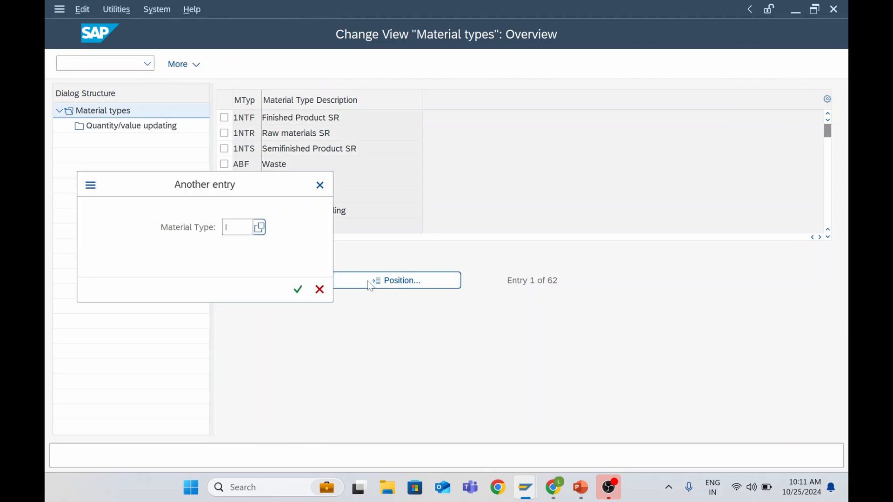
{"action": "type", "text": "ROH"}
{"action": "key", "text": "Return"}
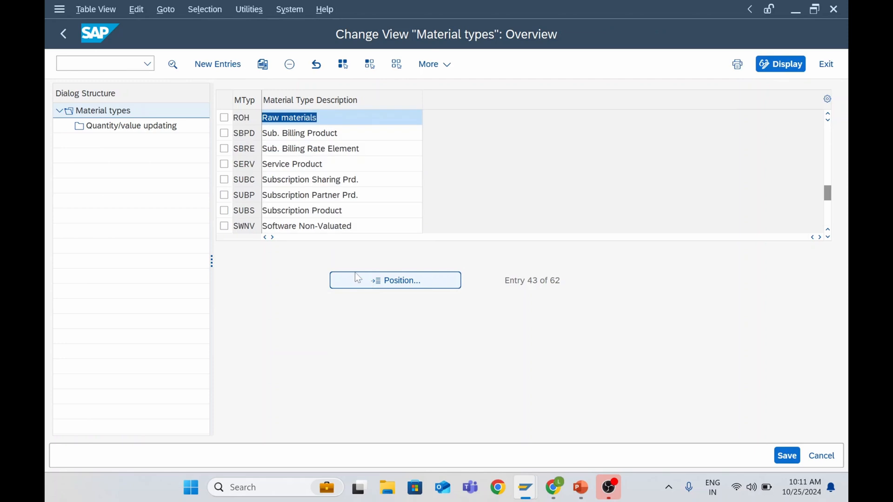
Copy the ROH Raw materials entry and enter ZROH as the new material type
{"action": "left_click", "coordinate": [224, 119]}
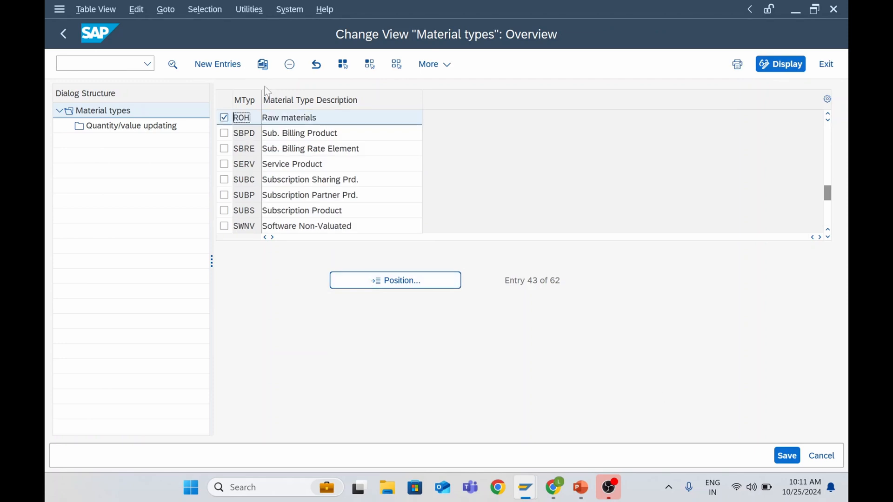
{"action": "left_click", "coordinate": [264, 64]}
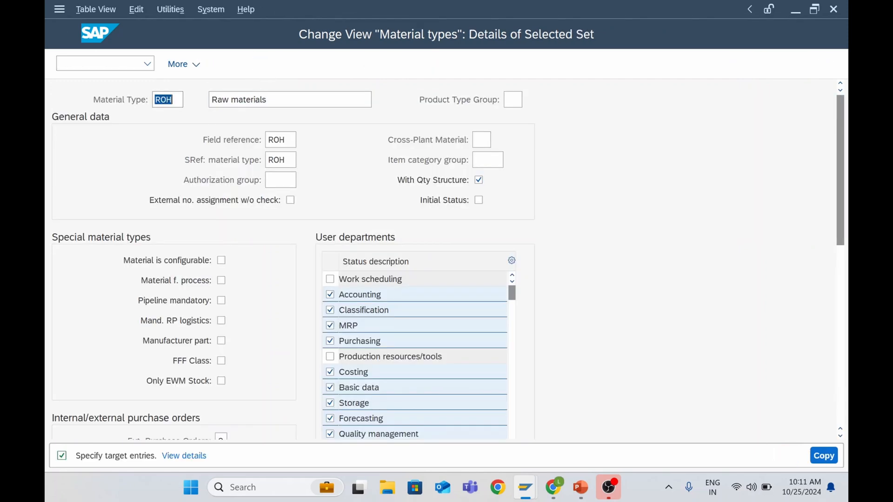
{"action": "left_click", "coordinate": [175, 100]}
{"action": "left_click", "coordinate": [156, 99]}
{"action": "type", "text": "Z"}
Complete the ZROH copy with its dependent entries, save it and return to the SAP Easy Access screen
{"action": "left_click", "coordinate": [824, 456]}
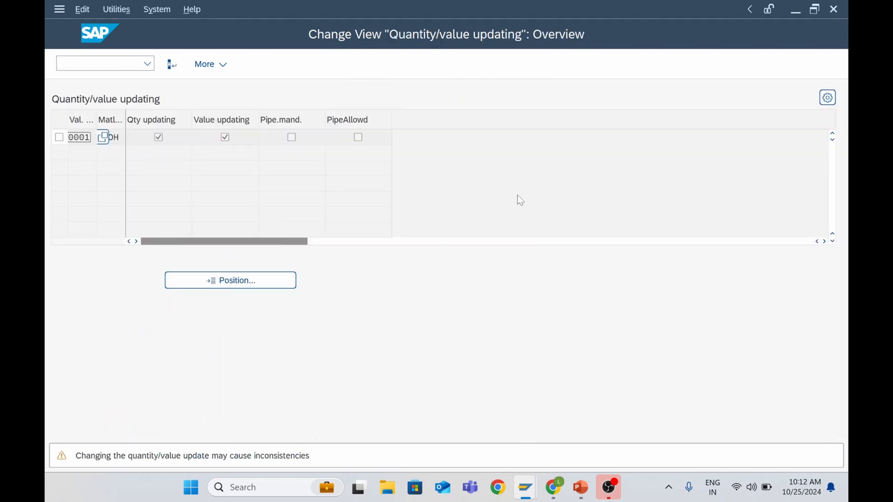
{"action": "key", "text": "Return"}
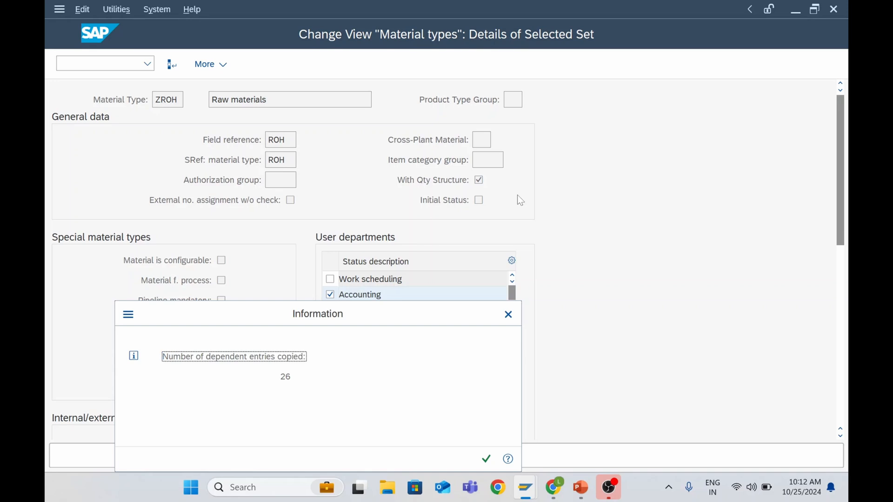
{"action": "key", "text": "Return"}
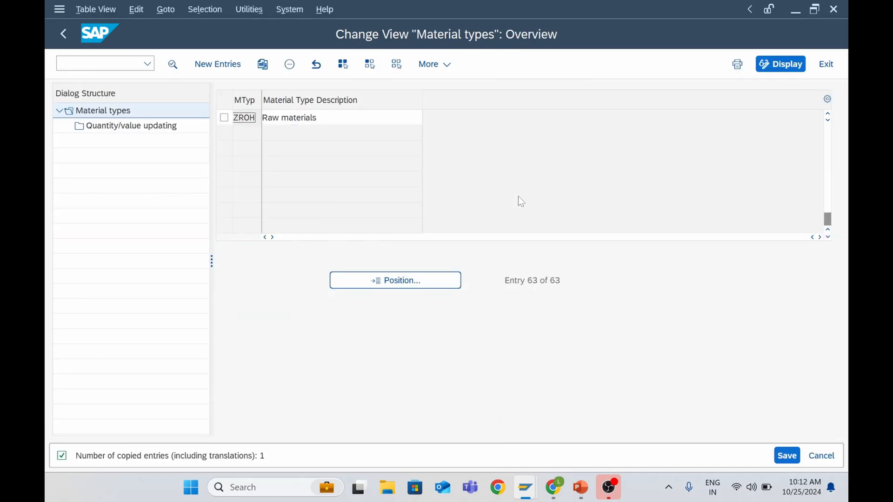
{"action": "left_click", "coordinate": [787, 455]}
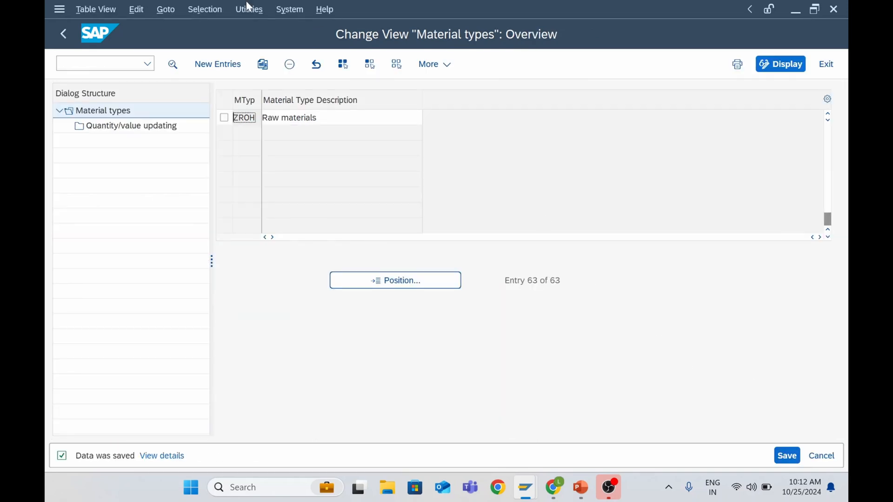
{"action": "left_click", "coordinate": [63, 34]}
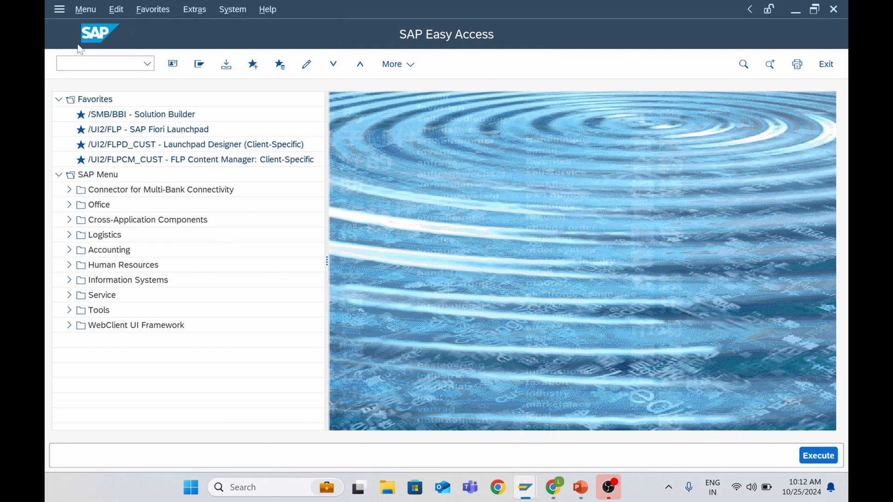
Reopen transaction OMS2 and position the material types list on the Trading Goods entry HAWA
{"action": "left_click", "coordinate": [95, 67]}
{"action": "type", "text": "OMS2"}
{"action": "key", "text": "Return"}
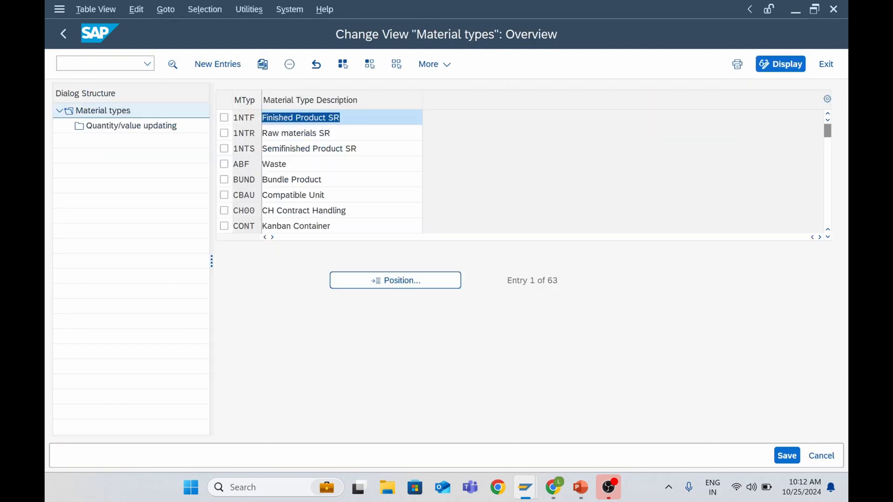
{"action": "left_click", "coordinate": [391, 285]}
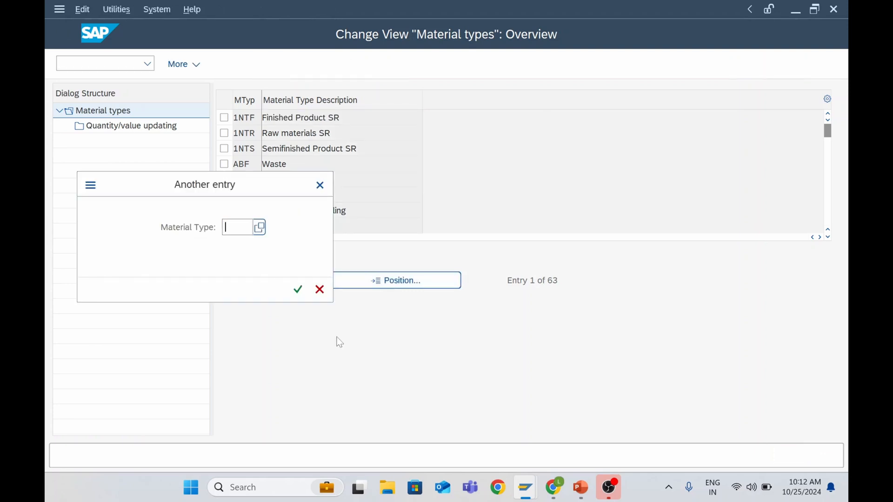
{"action": "type", "text": "HAWA"}
{"action": "key", "text": "Return"}
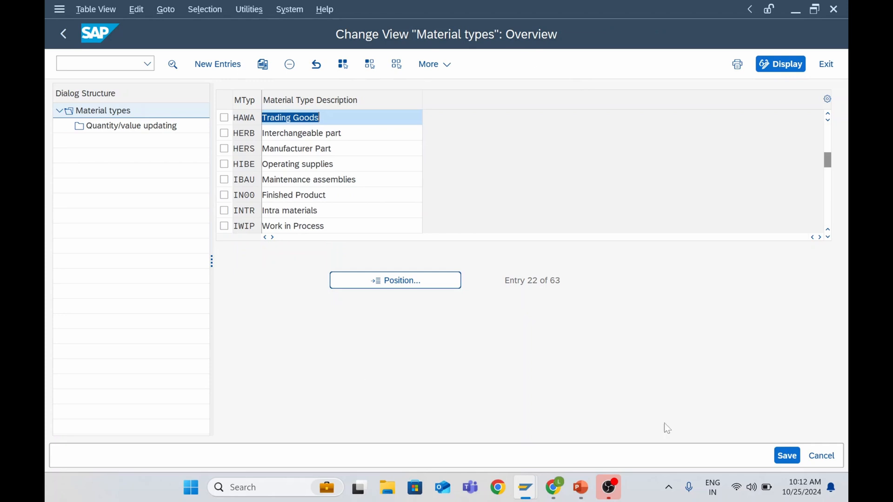
{"action": "key", "text": "Up"}
{"action": "key", "text": "Up"}
{"action": "key", "text": "Up"}
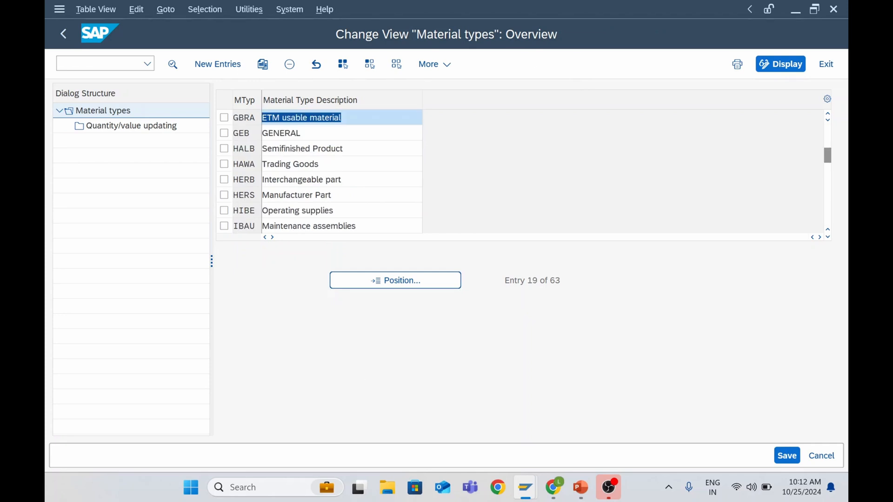
{"action": "key", "text": "Down"}
{"action": "key", "text": "Down"}
{"action": "key", "text": "Down"}
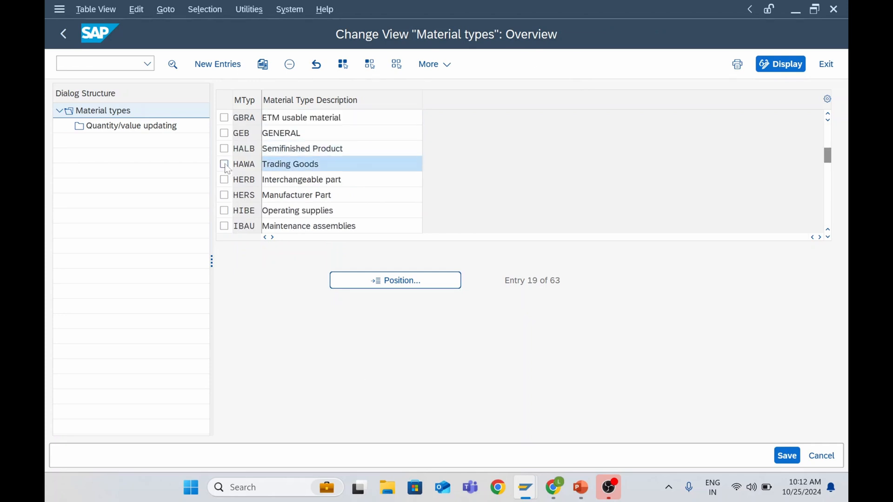
Copy the Trading Goods entry HAWA and enter ZHAW as the new material type
{"action": "left_click", "coordinate": [225, 164]}
{"action": "left_click", "coordinate": [261, 67]}
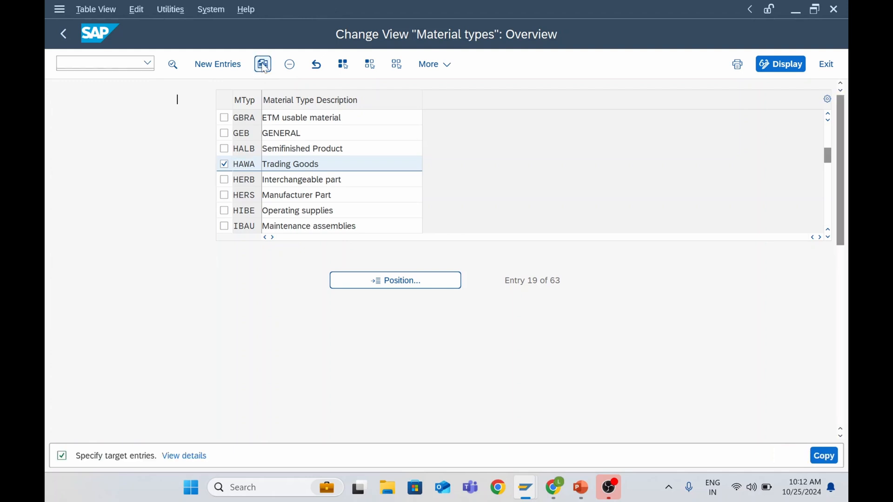
{"action": "left_click", "coordinate": [166, 99]}
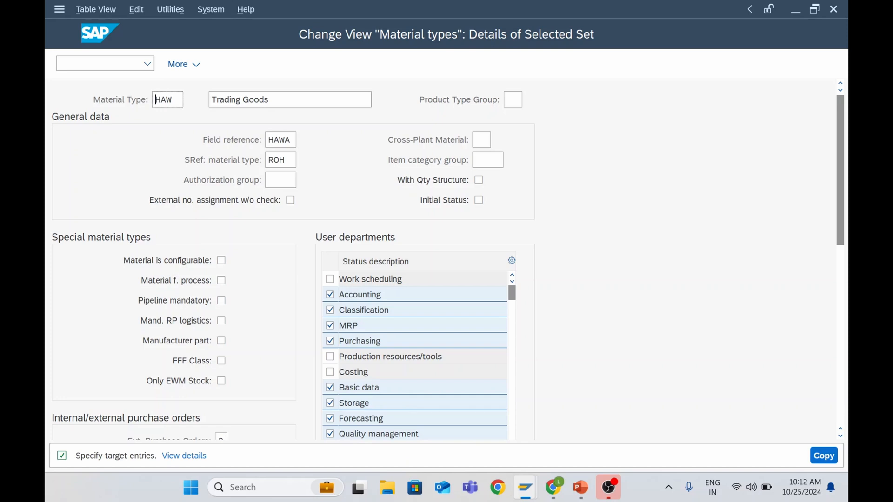
{"action": "type", "text": "Z"}
{"action": "left_click", "coordinate": [178, 99]}
Complete the ZHAW copy with its quantity/value updating entry, save it and return to the SAP Easy Access screen
{"action": "left_click", "coordinate": [823, 455]}
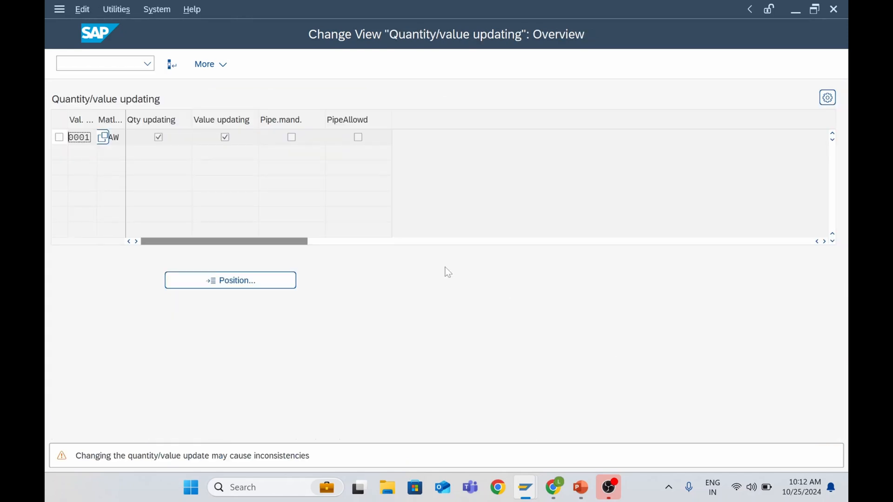
{"action": "key", "text": "Return"}
{"action": "key", "text": "Return"}
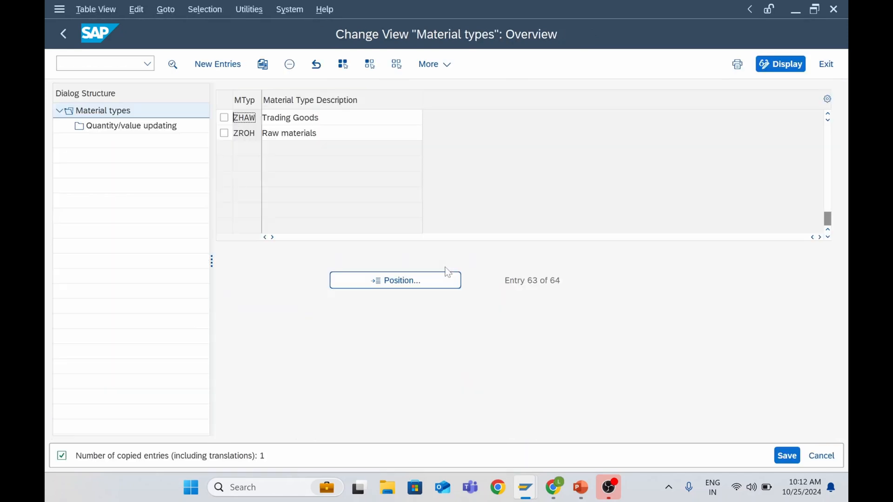
{"action": "left_click", "coordinate": [783, 455]}
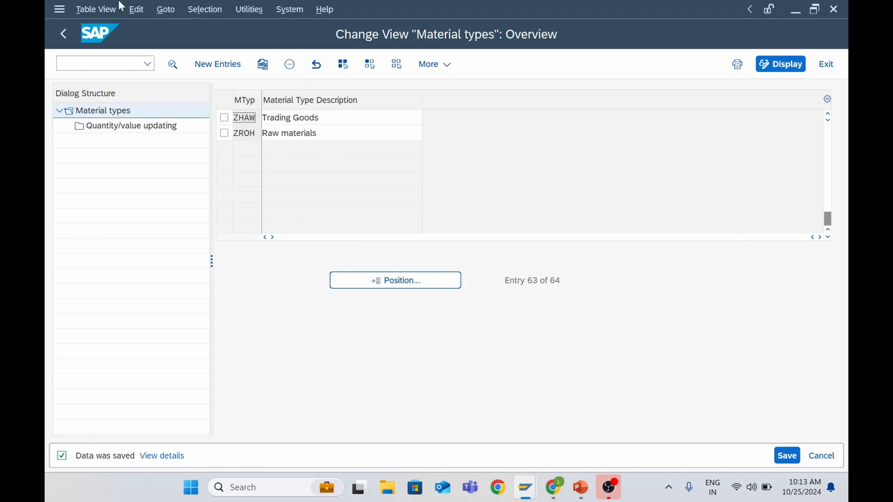
{"action": "left_click", "coordinate": [63, 33]}
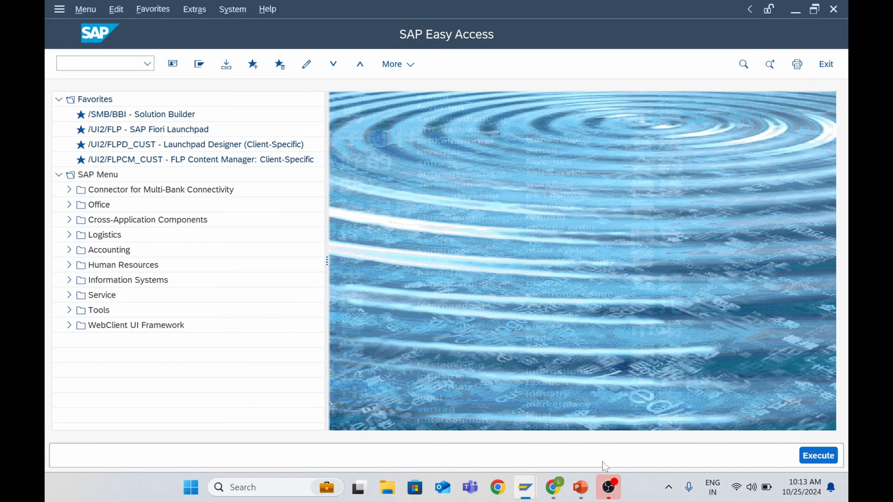
Switch to the course page in Chrome and review the material types, OMS2 configuration and MMNR number range sections
{"action": "mouse_move", "coordinate": [552, 494]}
{"action": "left_click", "coordinate": [503, 384]}
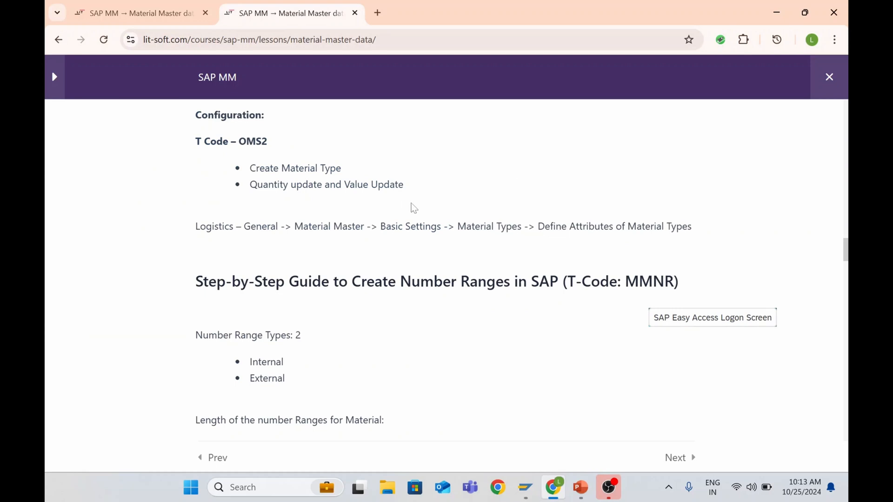
{"action": "scroll", "coordinate": [335, 262], "scroll_direction": "down", "scroll_amount": 1}
{"action": "scroll", "coordinate": [298, 276], "scroll_direction": "up", "scroll_amount": 5}
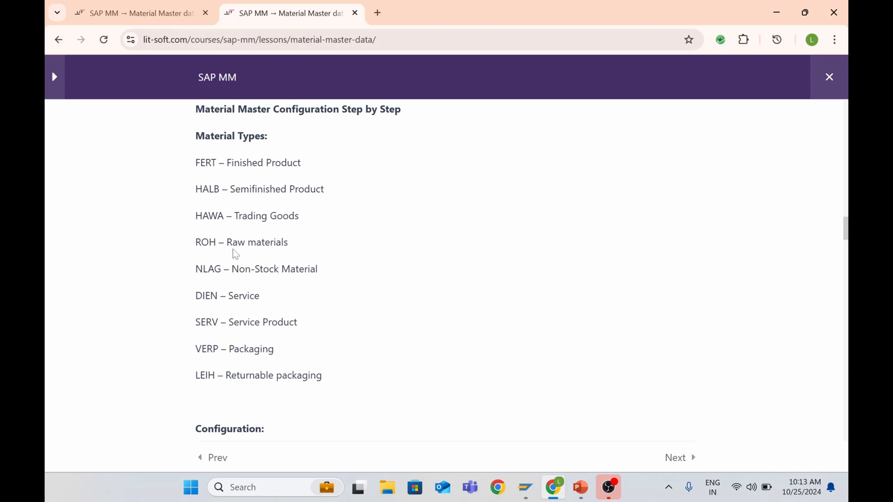
{"action": "scroll", "coordinate": [235, 267], "scroll_direction": "down", "scroll_amount": 5}
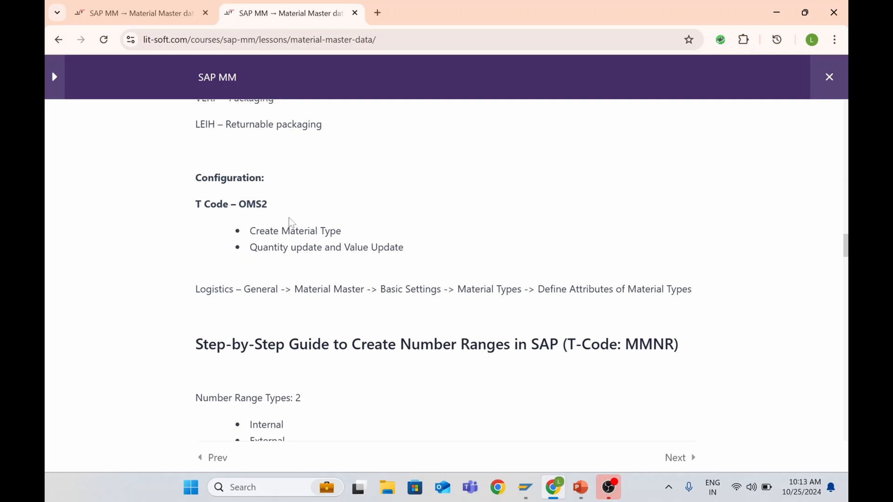
{"action": "scroll", "coordinate": [289, 250], "scroll_direction": "down", "scroll_amount": 1}
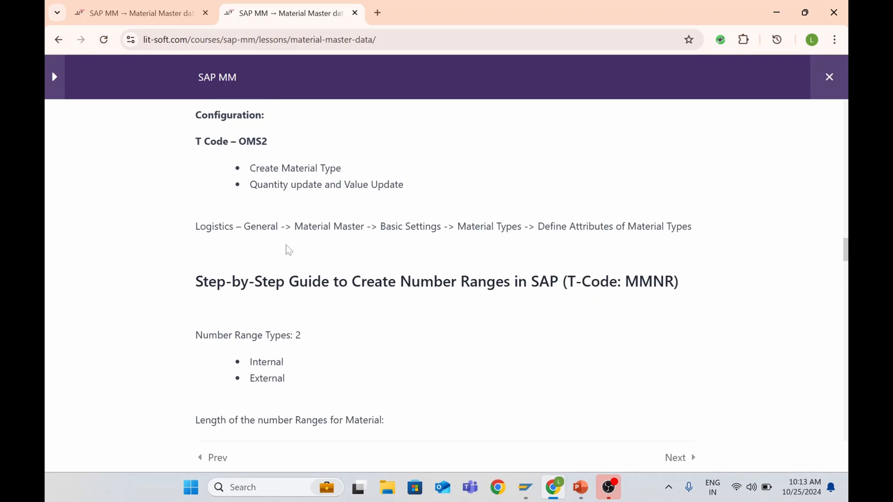
{"action": "scroll", "coordinate": [321, 273], "scroll_direction": "down", "scroll_amount": 2}
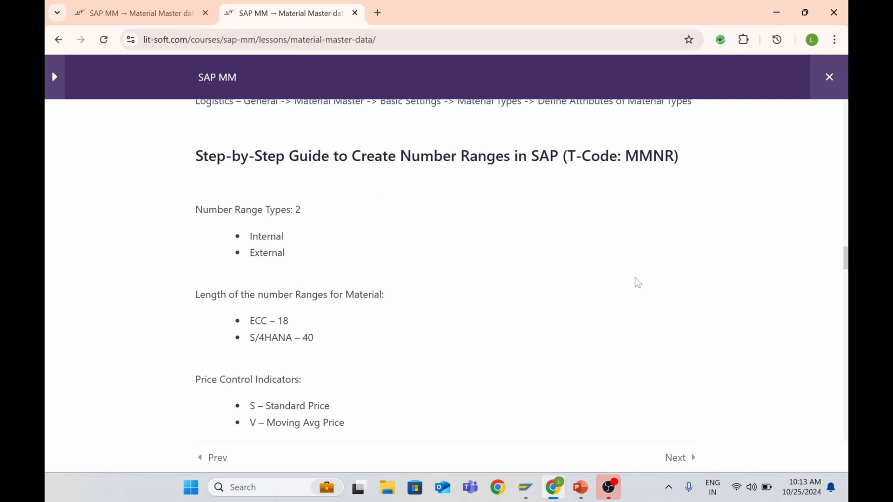
Switch to the SAP Display IMG window and execute Define Number Ranges for Each Material Type
{"action": "mouse_move", "coordinate": [527, 488]}
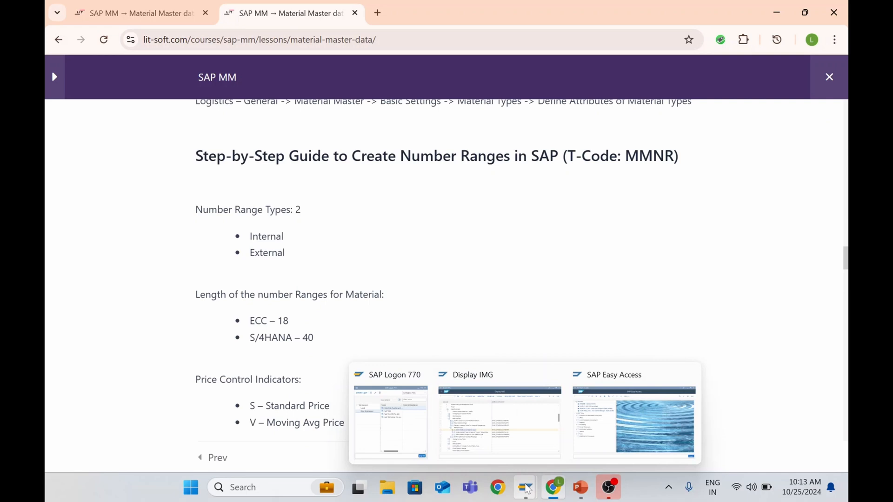
{"action": "left_click", "coordinate": [513, 438]}
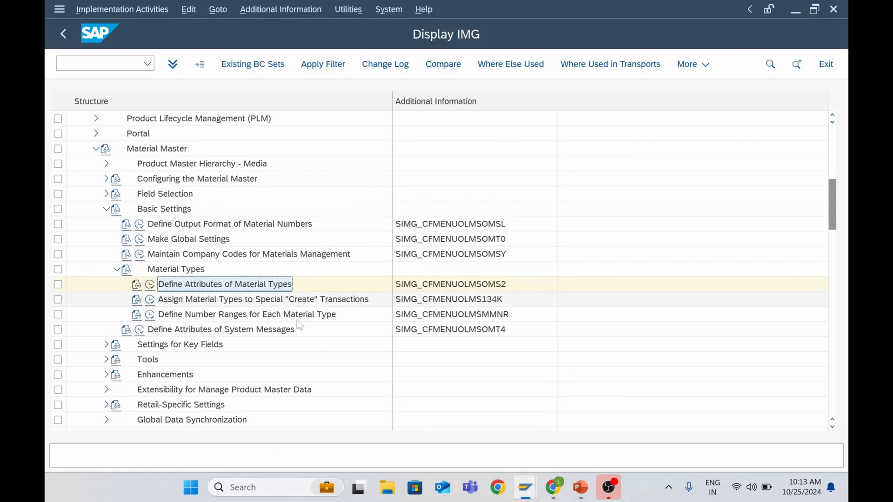
{"action": "left_click", "coordinate": [218, 315]}
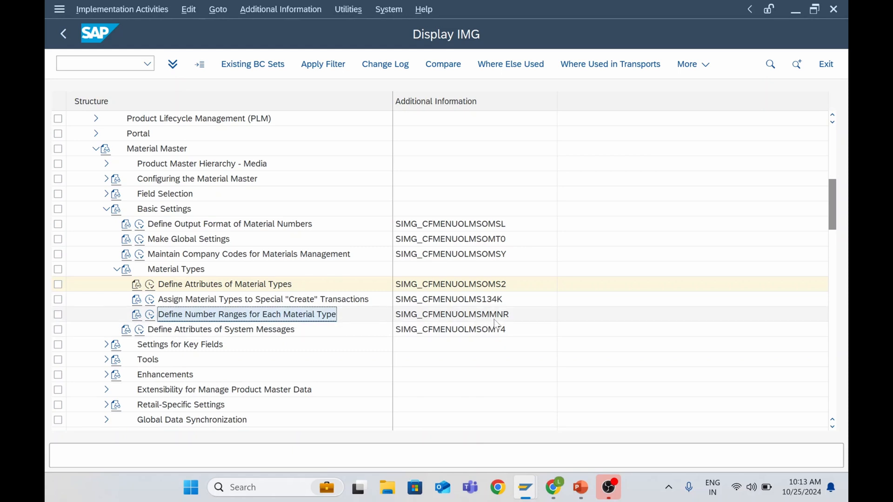
{"action": "left_click", "coordinate": [150, 315]}
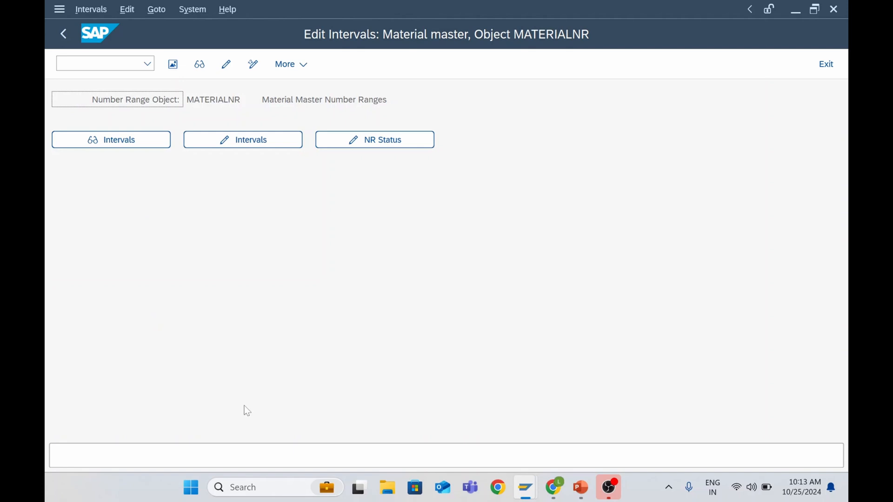
Display the MATERIALNR intervals, examine the from and to numbers of each range, and return to the initial screen
{"action": "left_click", "coordinate": [120, 142]}
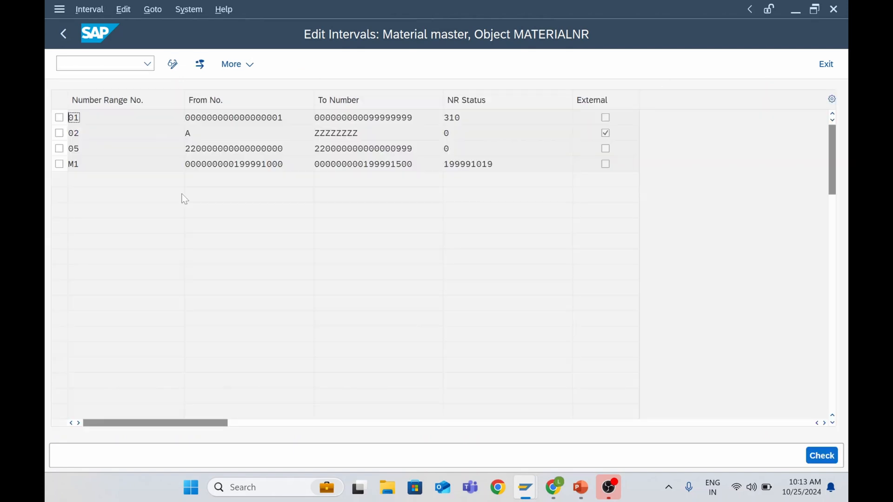
{"action": "left_click", "coordinate": [364, 164]}
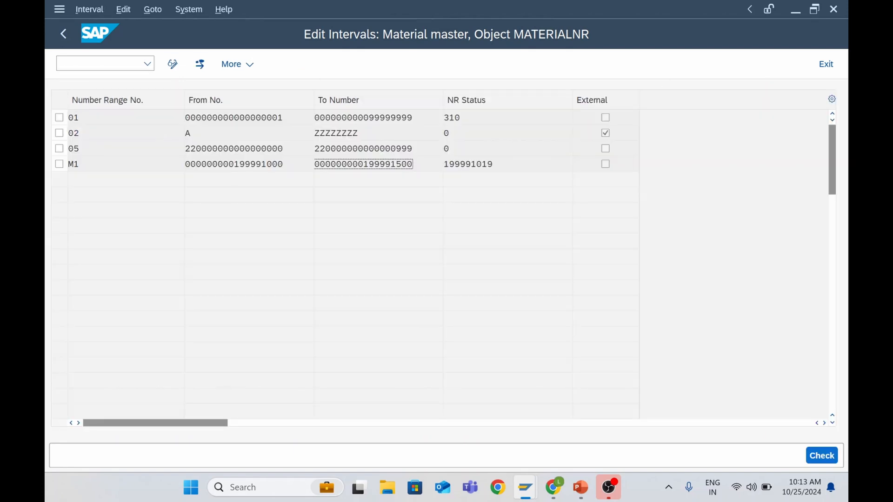
{"action": "left_click", "coordinate": [188, 133]}
{"action": "left_click", "coordinate": [336, 134]}
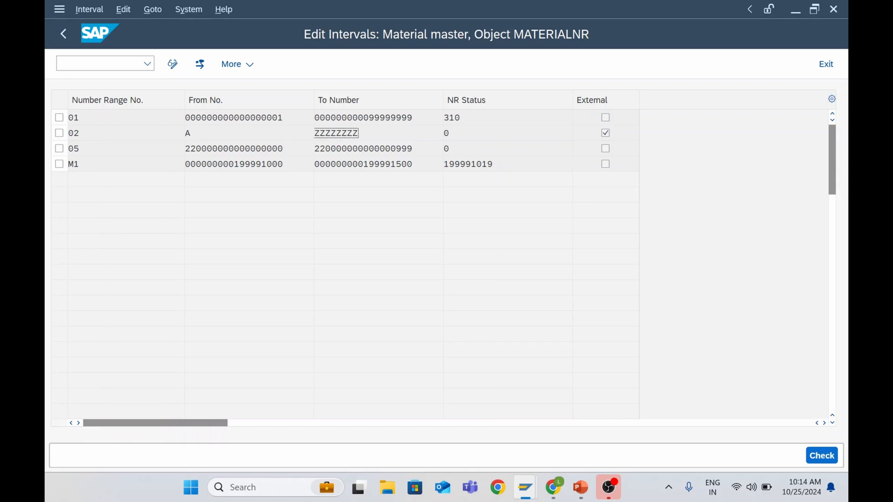
{"action": "left_click", "coordinate": [234, 117]}
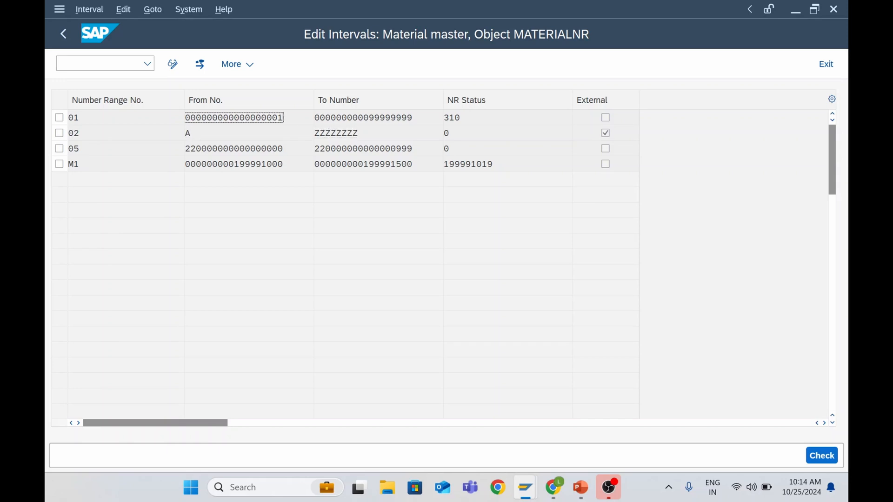
{"action": "left_click", "coordinate": [244, 149]}
{"action": "left_click", "coordinate": [364, 149]}
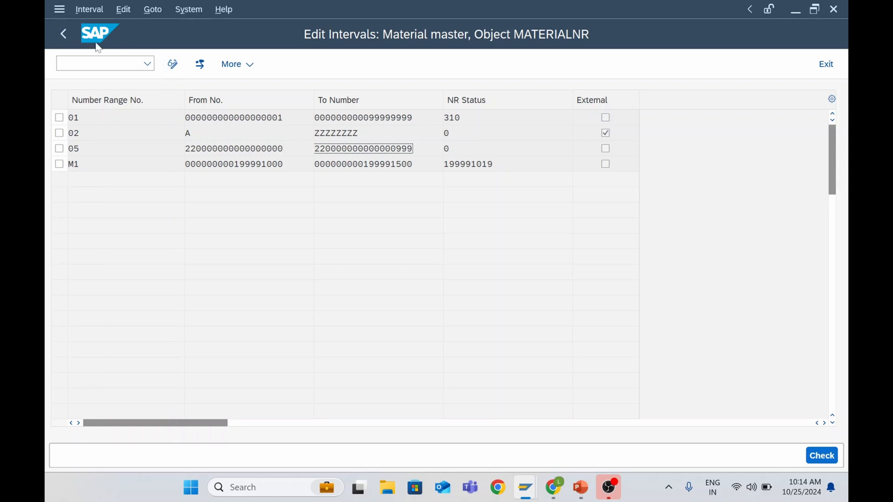
{"action": "left_click", "coordinate": [66, 37]}
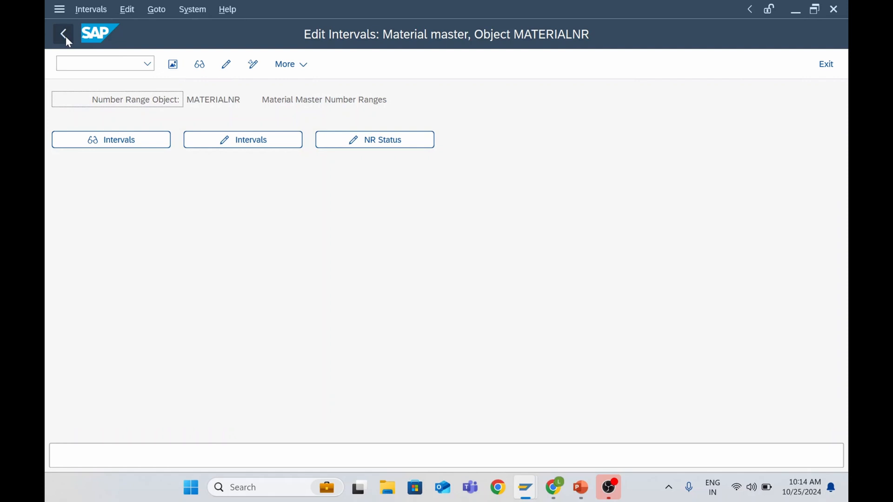
Open the MATERIALNR intervals in change mode, inspect the limits of range 02, and go back without changes
{"action": "left_click", "coordinate": [242, 132]}
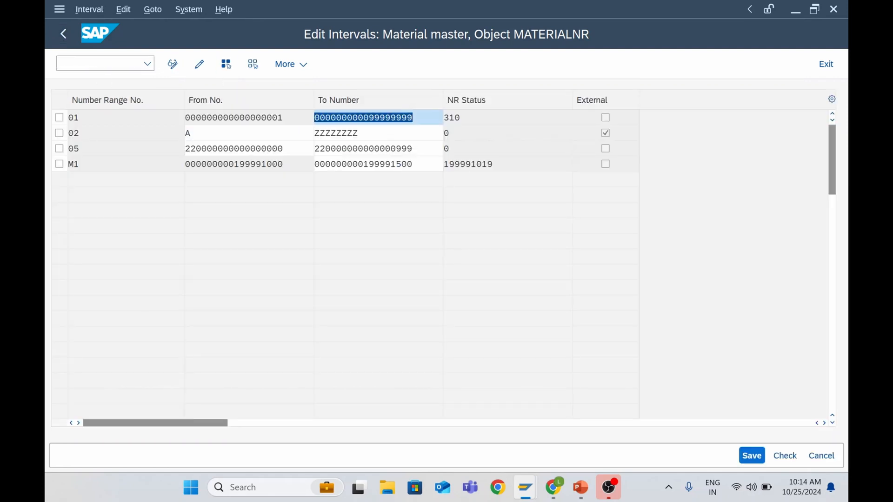
{"action": "left_click", "coordinate": [372, 133]}
{"action": "left_click", "coordinate": [249, 134]}
{"action": "left_click", "coordinate": [372, 134]}
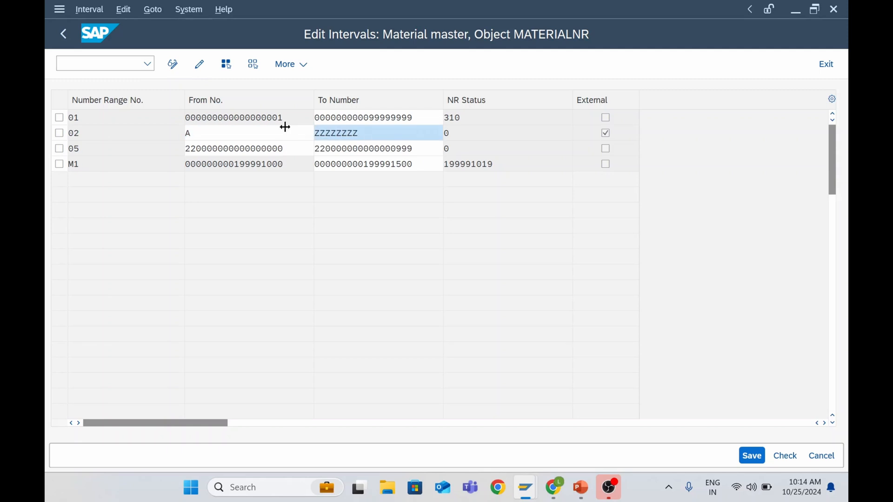
{"action": "left_click", "coordinate": [64, 34]}
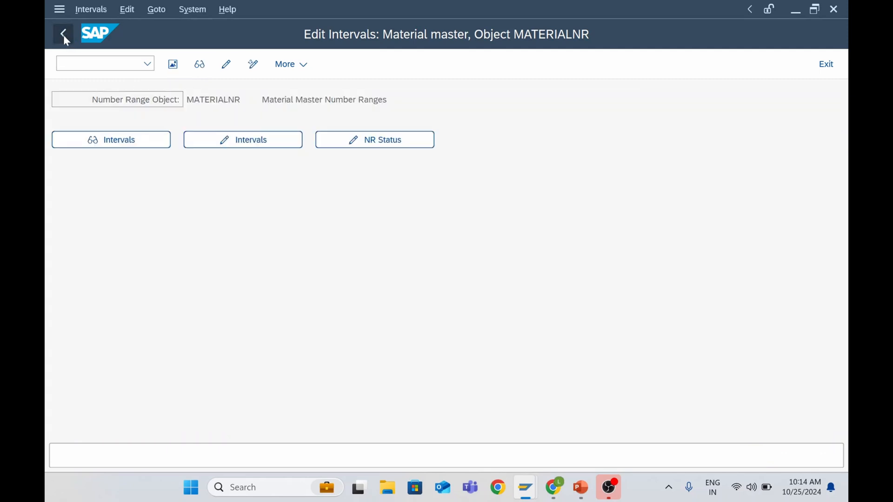
Open the number range status for editing, compare ranges 01 and M1 with their current status, and go back without changes
{"action": "left_click", "coordinate": [372, 139]}
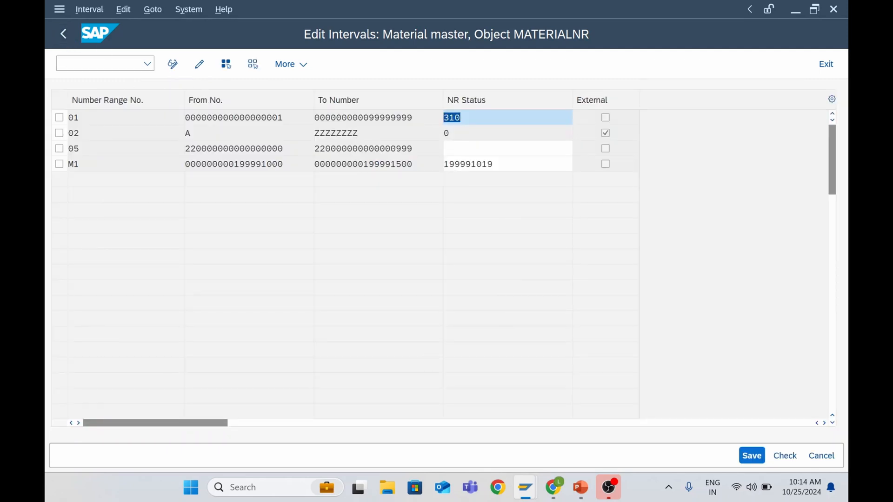
{"action": "left_click", "coordinate": [368, 118]}
{"action": "left_click_drag", "start_coordinate": [261, 118], "coordinate": [284, 118]}
{"action": "left_click_drag", "start_coordinate": [374, 118], "coordinate": [413, 118]}
{"action": "left_click", "coordinate": [462, 118]}
{"action": "left_click", "coordinate": [372, 164]}
{"action": "left_click", "coordinate": [493, 164]}
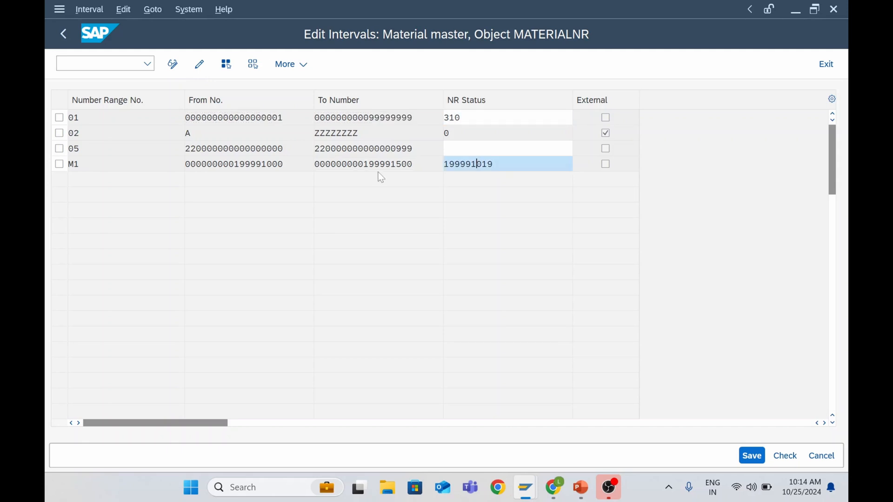
{"action": "left_click", "coordinate": [62, 40]}
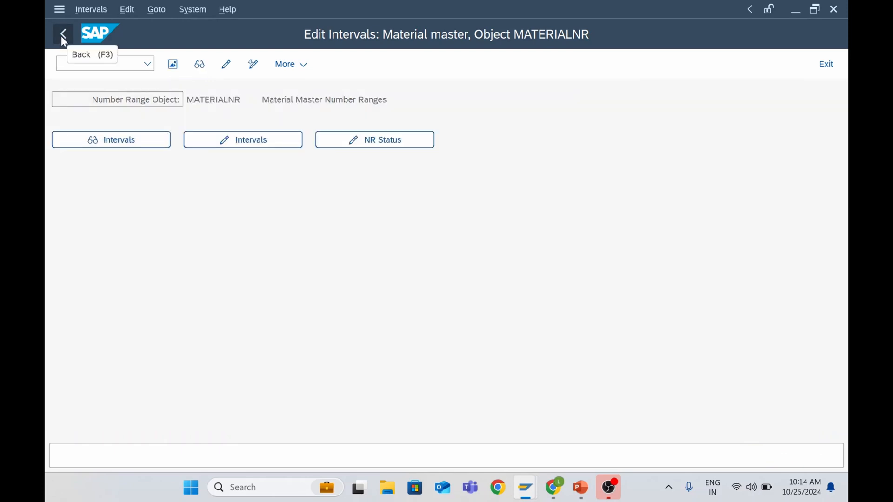
Open the MATERIALNR group overview and examine which number range groups and intervals the material types belong to
{"action": "left_click", "coordinate": [173, 66]}
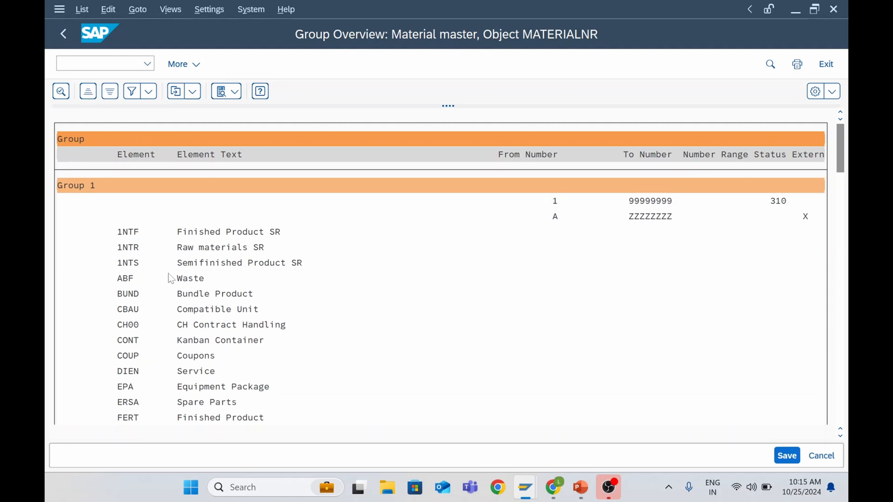
{"action": "scroll", "coordinate": [191, 306], "scroll_direction": "down", "scroll_amount": 5}
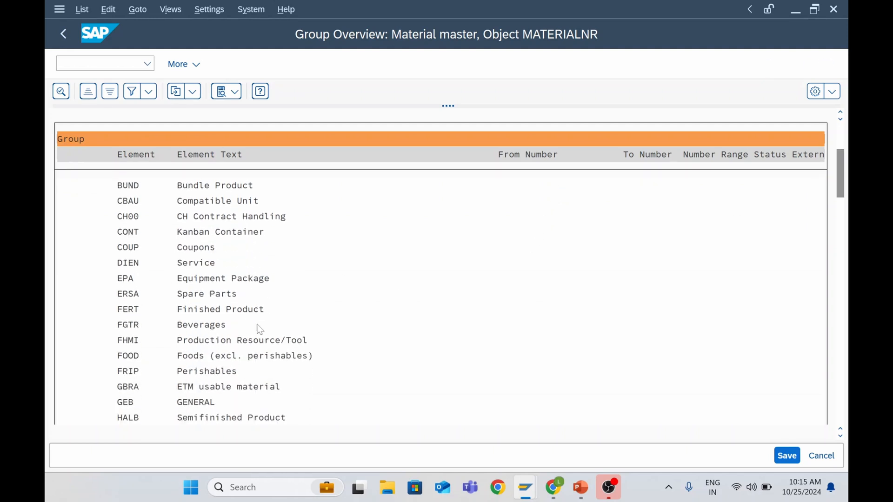
{"action": "scroll", "coordinate": [259, 330], "scroll_direction": "down", "scroll_amount": 2}
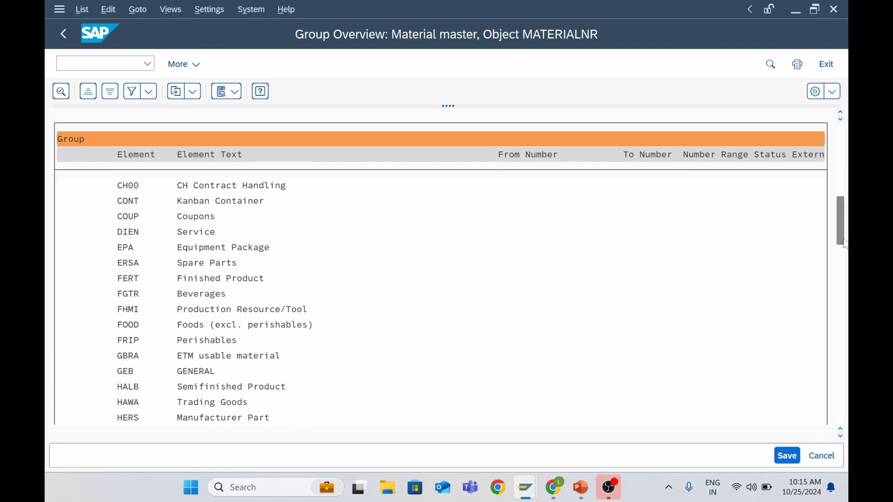
{"action": "left_click_drag", "start_coordinate": [841, 228], "coordinate": [843, 333]}
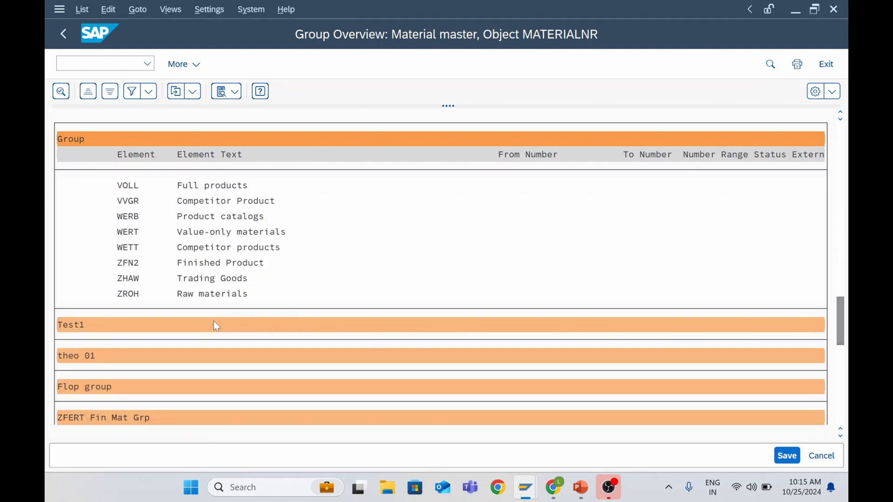
{"action": "scroll", "coordinate": [204, 322], "scroll_direction": "down", "scroll_amount": 2}
{"action": "scroll", "coordinate": [193, 327], "scroll_direction": "down", "scroll_amount": 1}
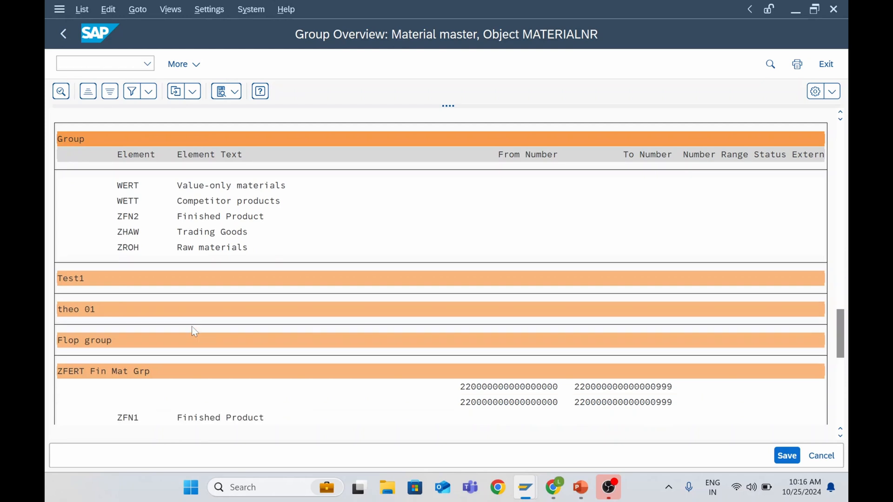
{"action": "scroll", "coordinate": [192, 327], "scroll_direction": "down", "scroll_amount": 8}
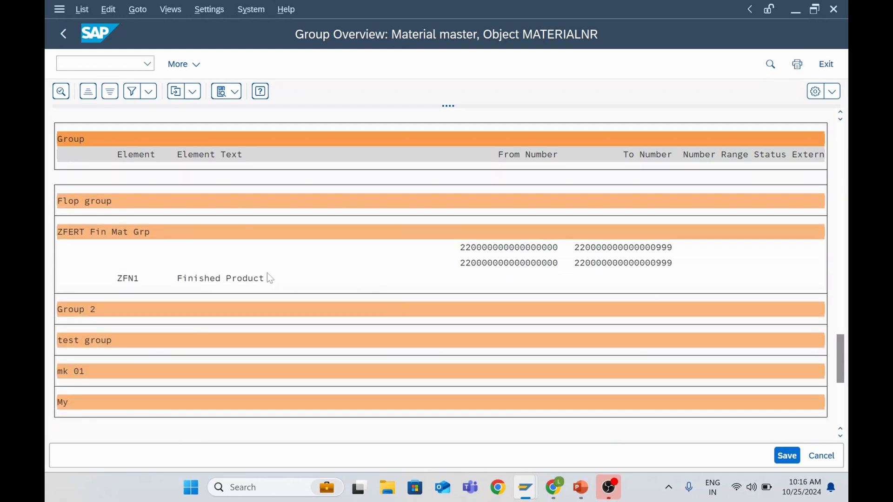
{"action": "scroll", "coordinate": [155, 308], "scroll_direction": "down", "scroll_amount": 1}
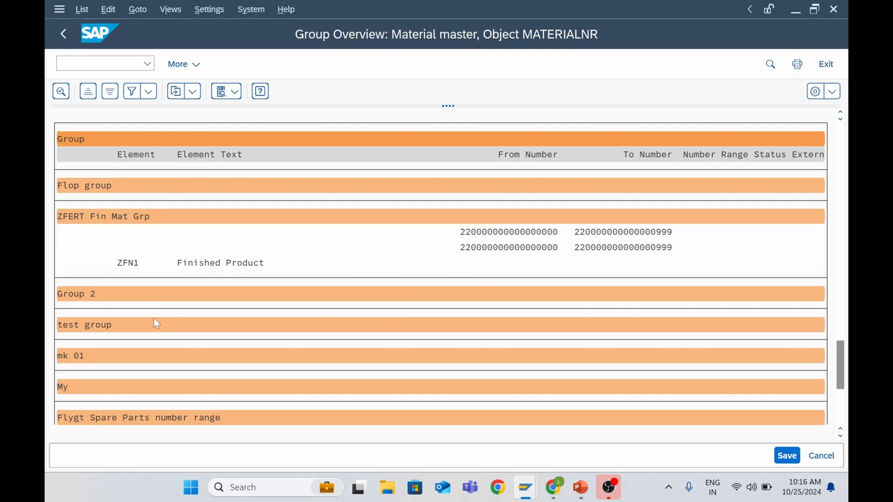
{"action": "scroll", "coordinate": [153, 319], "scroll_direction": "down", "scroll_amount": 5}
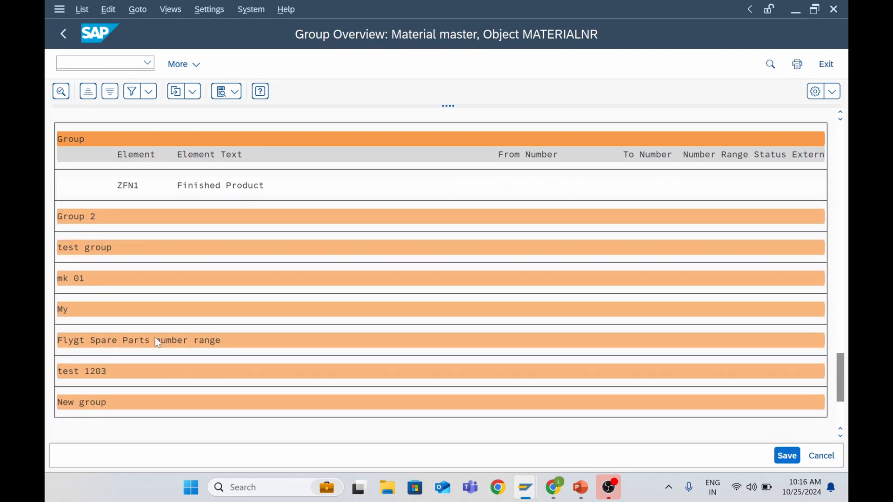
Examine the material types listed as not assigned at the end of the group overview, including FFFC and HERB
{"action": "scroll", "coordinate": [157, 343], "scroll_direction": "down", "scroll_amount": 5}
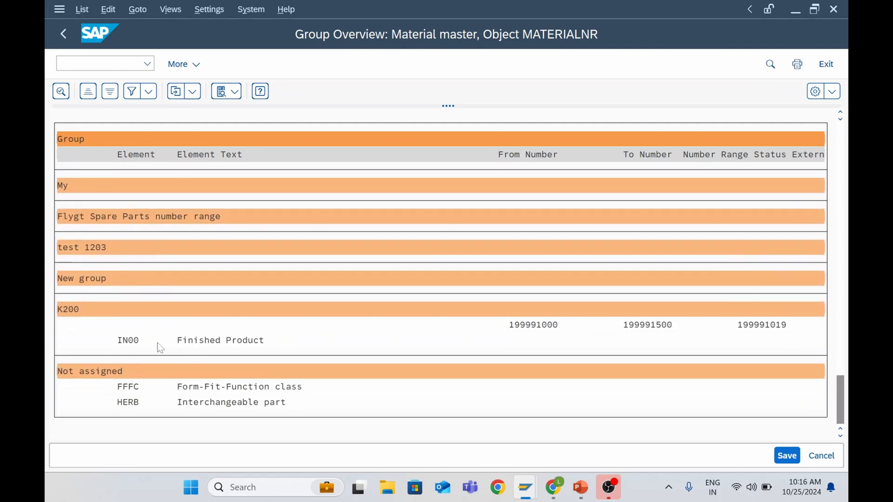
{"action": "left_click", "coordinate": [127, 388]}
{"action": "left_click", "coordinate": [133, 390]}
{"action": "left_click", "coordinate": [127, 388]}
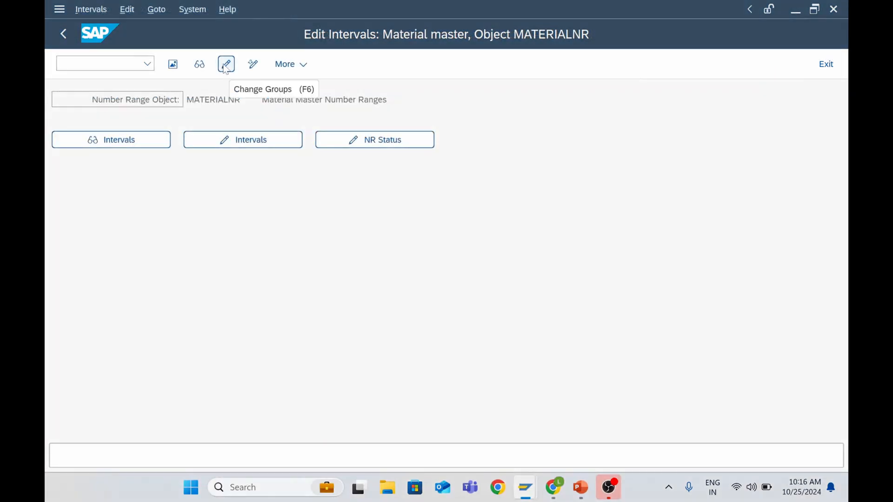
Open the MATERIALNR groups in change mode and look through the material types of Group 1 down to its last elements
{"action": "left_click", "coordinate": [226, 65]}
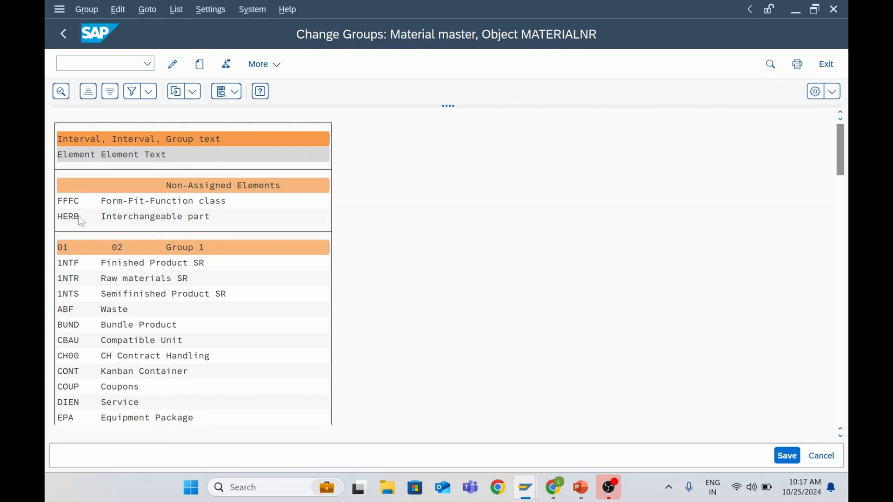
{"action": "scroll", "coordinate": [147, 358], "scroll_direction": "down", "scroll_amount": 3}
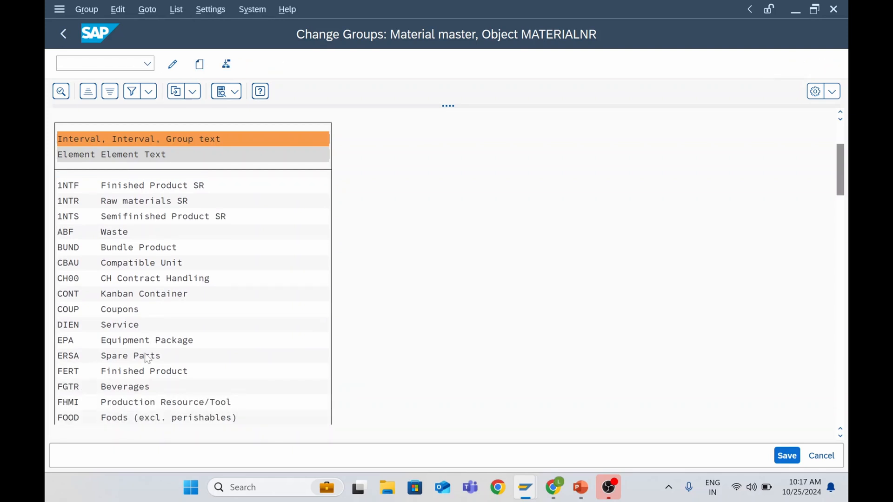
{"action": "scroll", "coordinate": [144, 360], "scroll_direction": "down", "scroll_amount": 4}
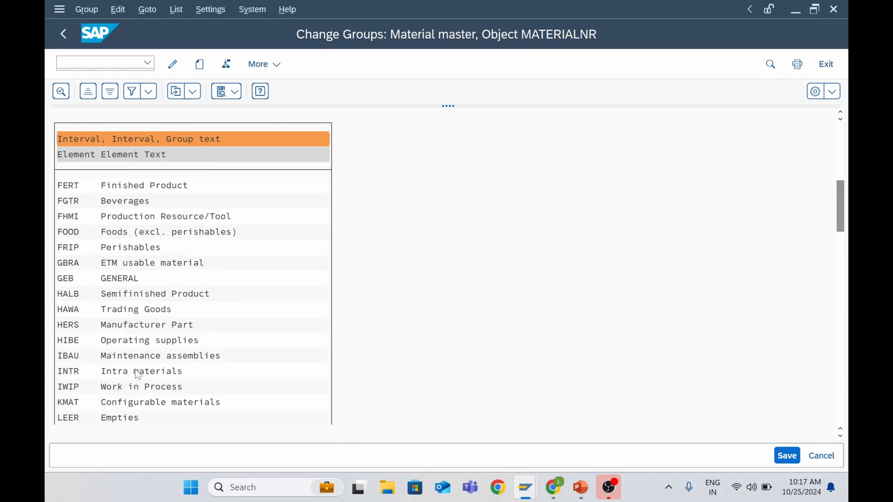
{"action": "scroll", "coordinate": [135, 371], "scroll_direction": "down", "scroll_amount": 4}
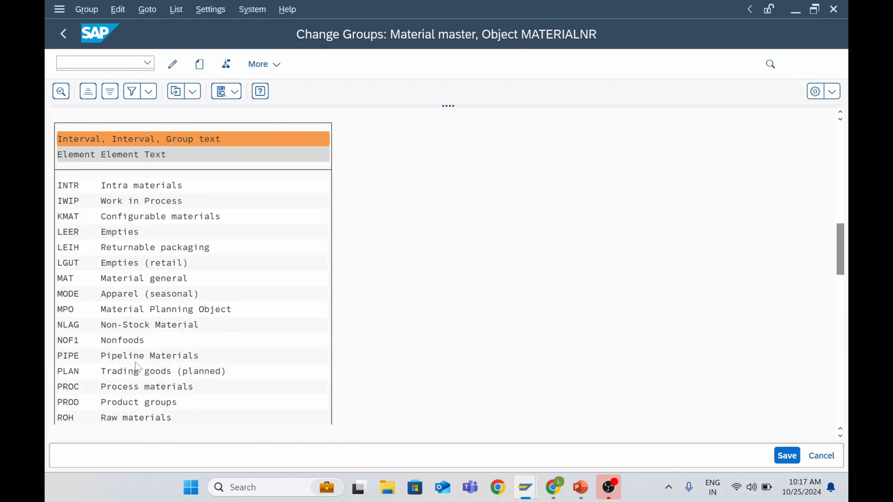
{"action": "scroll", "coordinate": [138, 367], "scroll_direction": "down", "scroll_amount": 4}
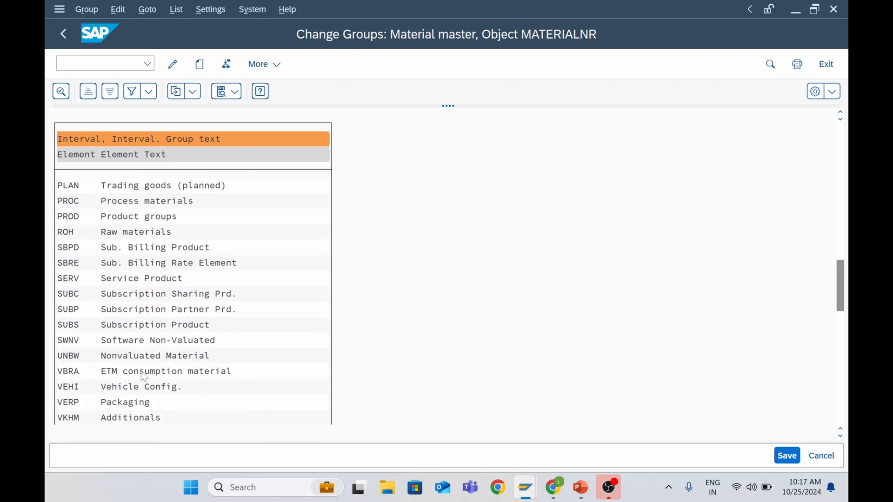
{"action": "scroll", "coordinate": [148, 379], "scroll_direction": "down", "scroll_amount": 3}
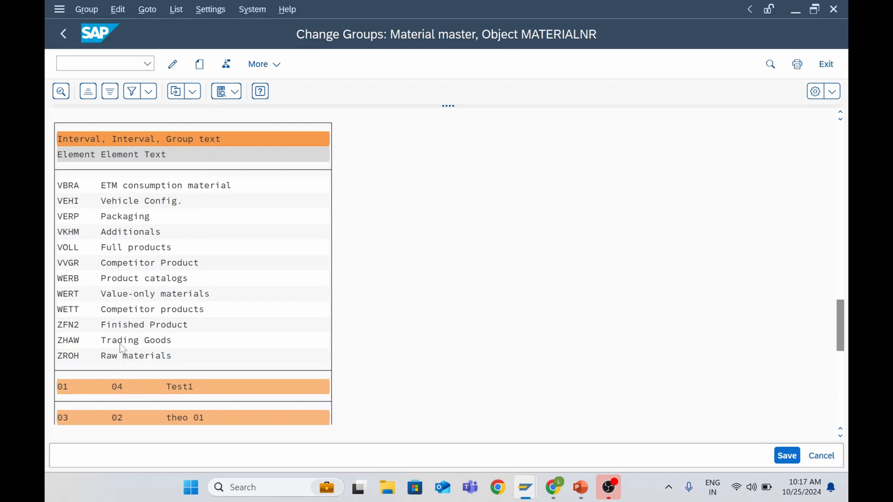
{"action": "scroll", "coordinate": [86, 313], "scroll_direction": "down", "scroll_amount": 2}
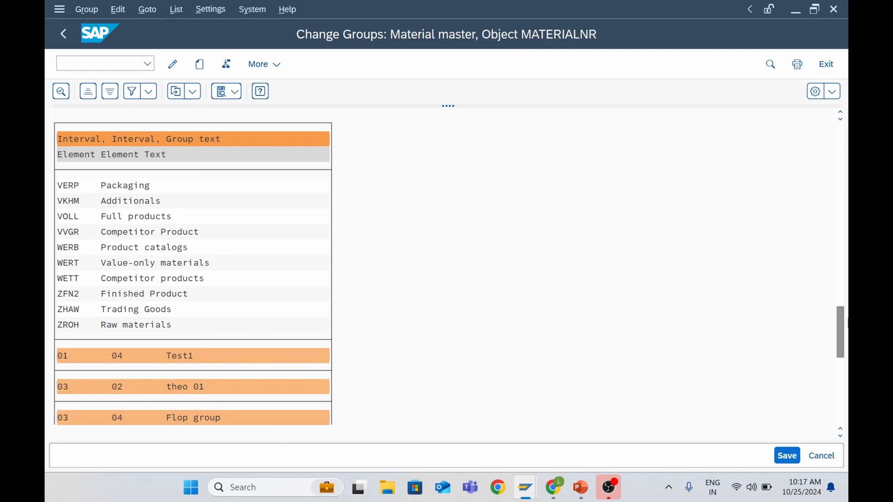
Check which intervals head Group 1, and locate ZFN2, ZHAW and ZROH among its elements
{"action": "left_click_drag", "start_coordinate": [843, 324], "coordinate": [846, 167]}
{"action": "scroll", "coordinate": [94, 231], "scroll_direction": "up", "scroll_amount": 1}
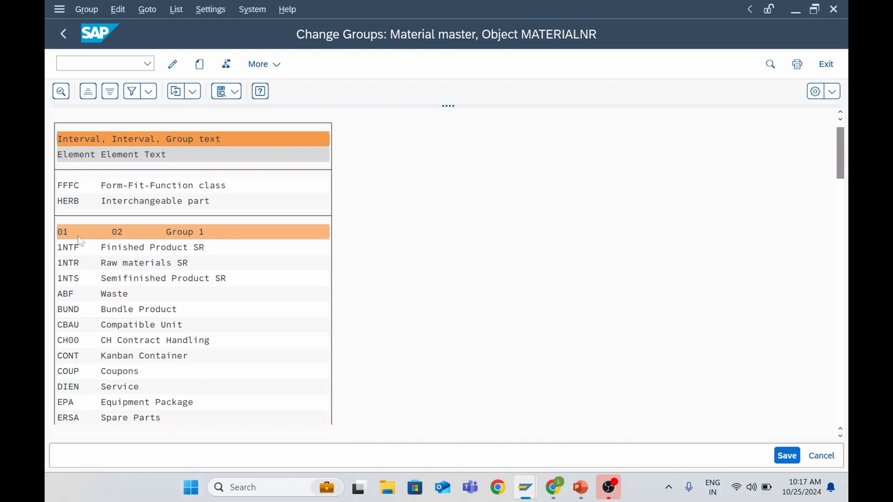
{"action": "left_click_drag", "start_coordinate": [842, 168], "coordinate": [843, 331]}
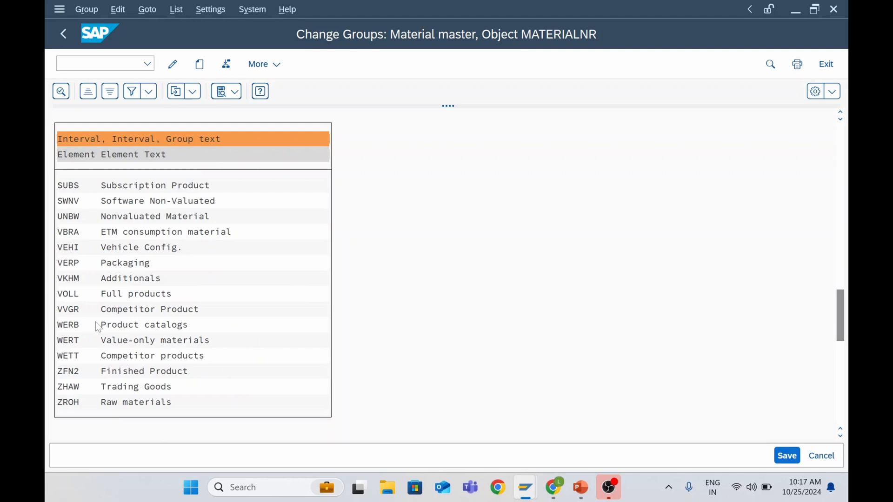
{"action": "scroll", "coordinate": [96, 325], "scroll_direction": "down", "scroll_amount": 1}
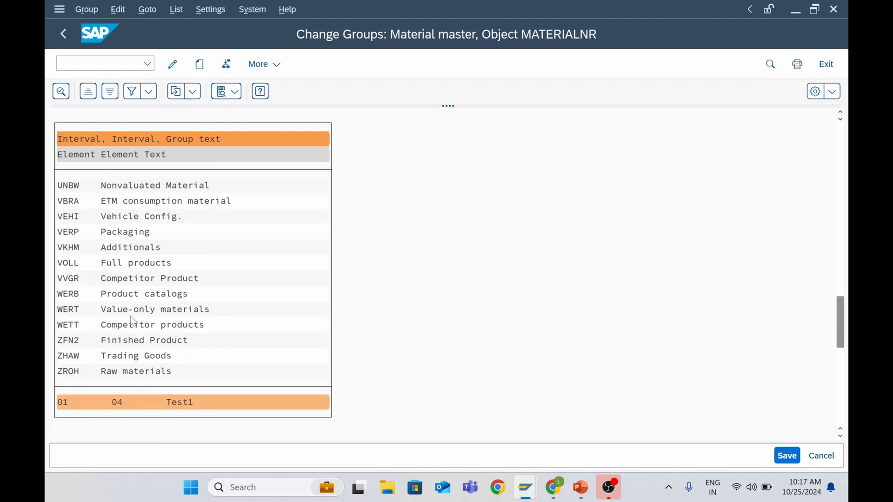
{"action": "scroll", "coordinate": [135, 321], "scroll_direction": "down", "scroll_amount": 1}
{"action": "scroll", "coordinate": [135, 332], "scroll_direction": "down", "scroll_amount": 1}
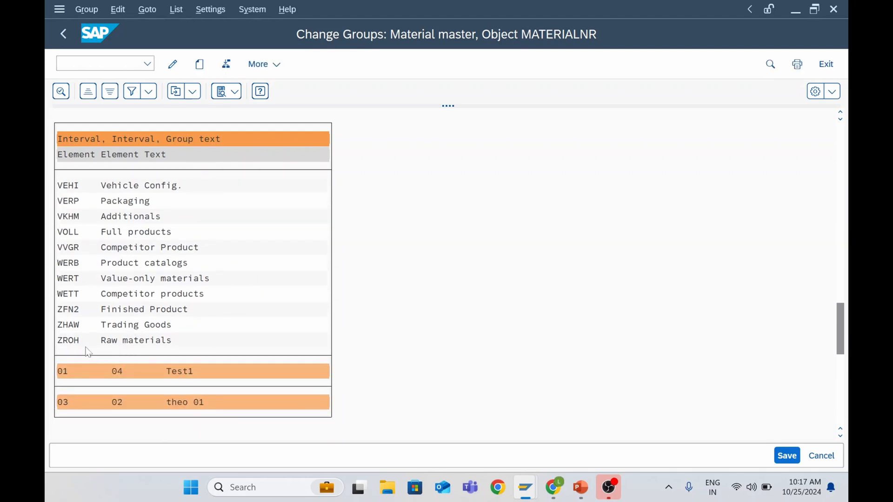
Try to open the ZROH material type directly from its entry in Group 1
{"action": "left_click", "coordinate": [71, 344]}
{"action": "double_click", "coordinate": [73, 344]}
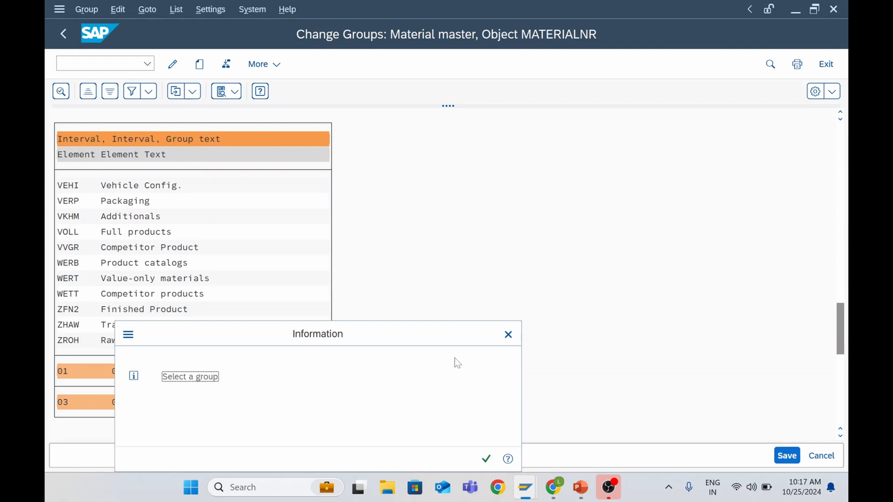
{"action": "left_click", "coordinate": [508, 334]}
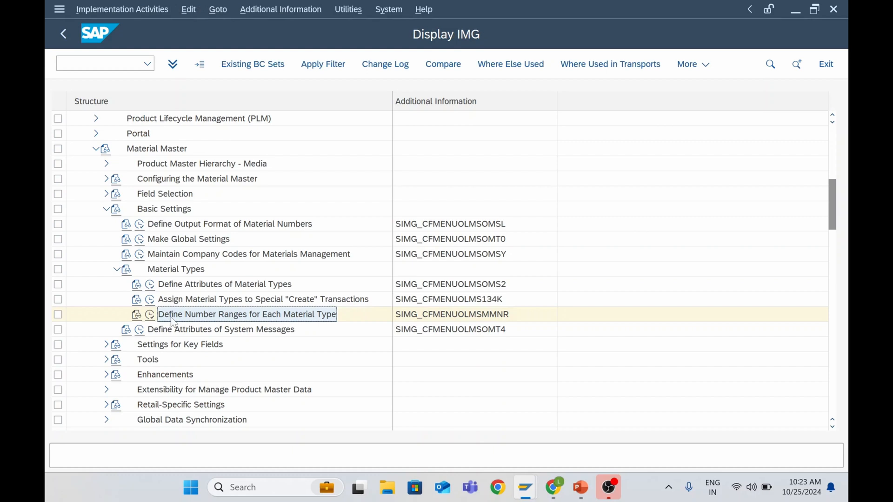
Open the MATERIALNR intervals in change mode from the IMG, inspect the limits of ranges 01, 02 and 05, and return without changes
{"action": "left_click", "coordinate": [149, 314]}
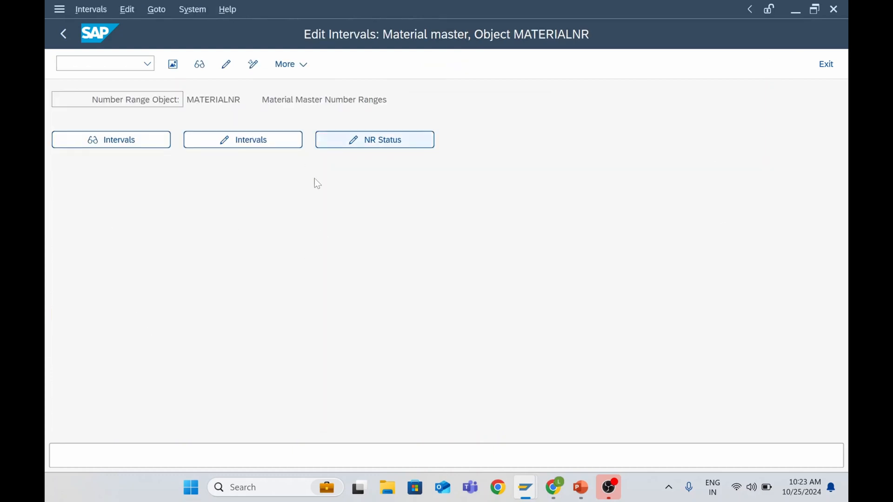
{"action": "left_click", "coordinate": [209, 143]}
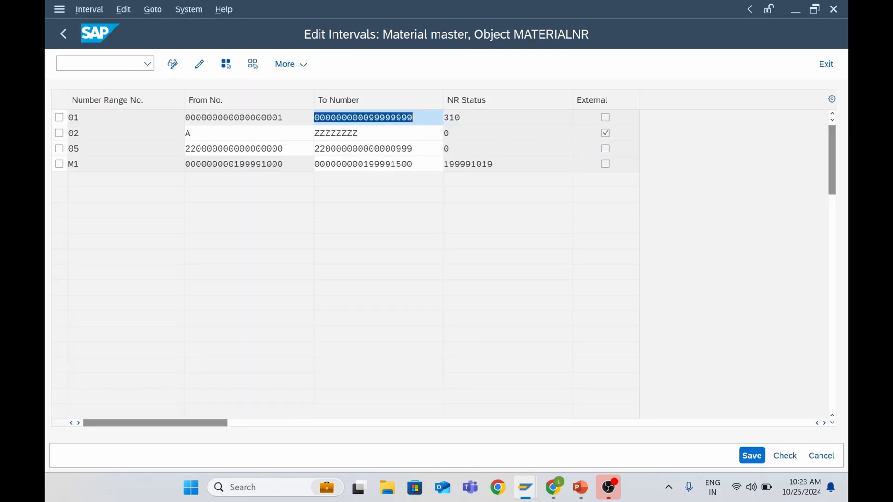
{"action": "left_click", "coordinate": [218, 149]}
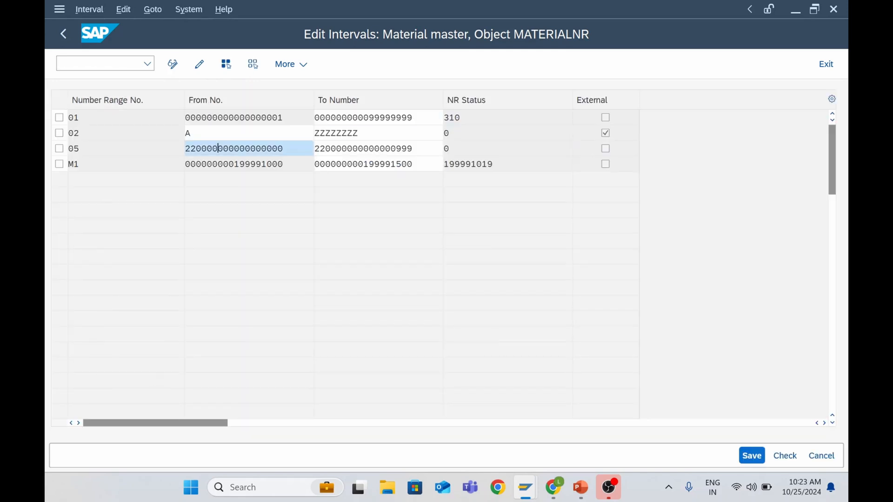
{"action": "left_click", "coordinate": [228, 117]}
{"action": "left_click", "coordinate": [353, 117]}
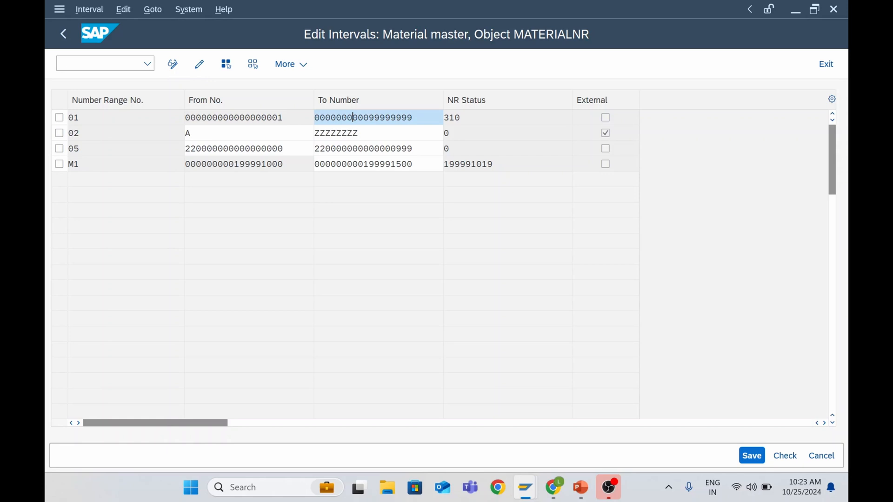
{"action": "left_click", "coordinate": [347, 133]}
{"action": "left_click", "coordinate": [234, 117]}
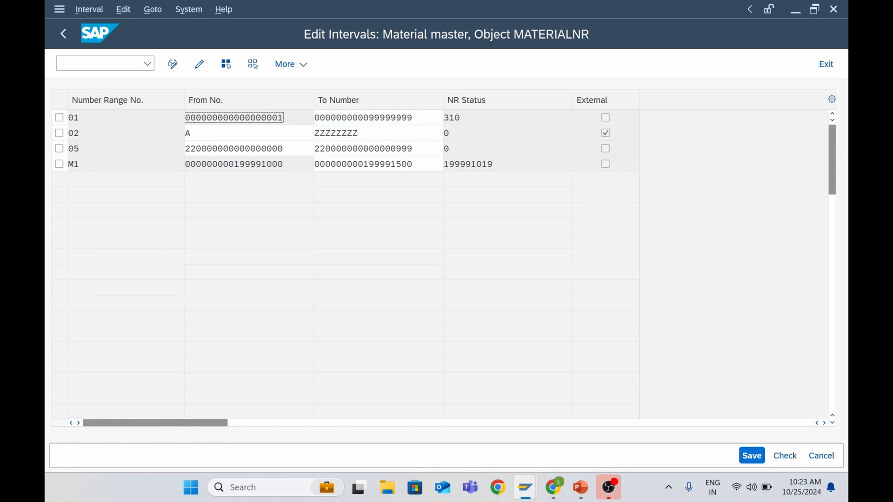
{"action": "left_click_drag", "start_coordinate": [283, 117], "coordinate": [249, 117]}
{"action": "left_click_drag", "start_coordinate": [413, 118], "coordinate": [370, 117]}
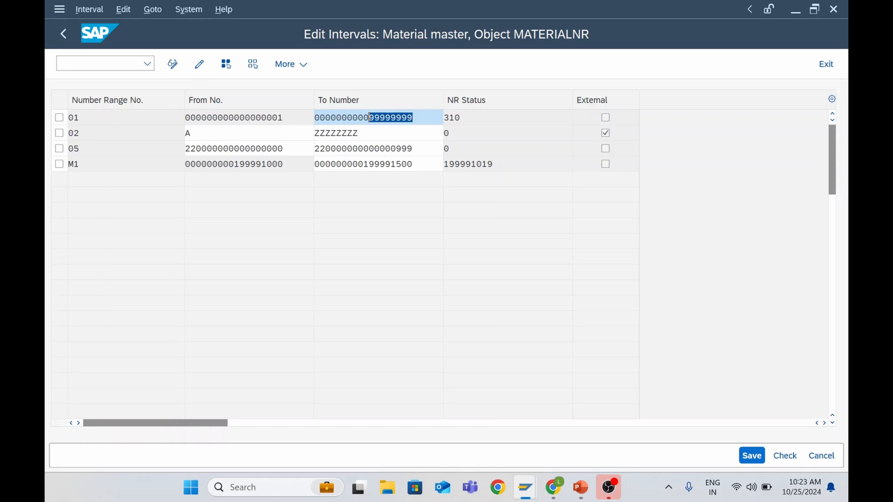
{"action": "left_click", "coordinate": [223, 148]}
{"action": "left_click", "coordinate": [331, 148]}
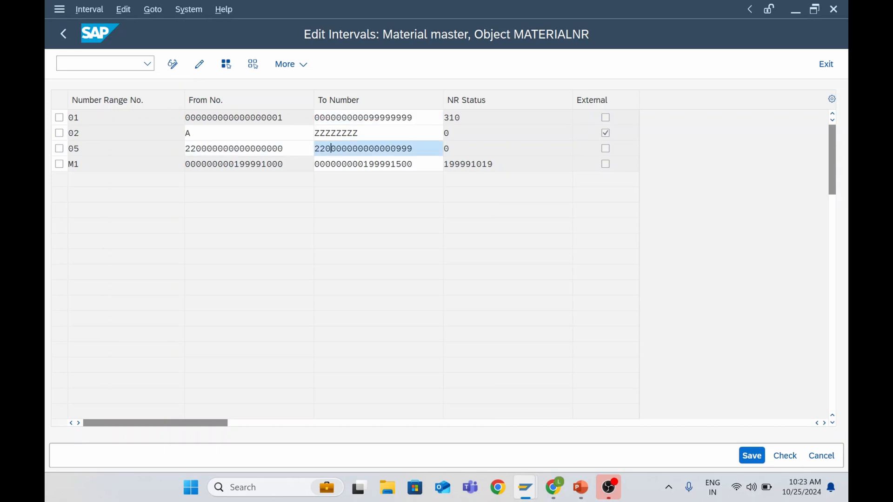
{"action": "left_click", "coordinate": [65, 37]}
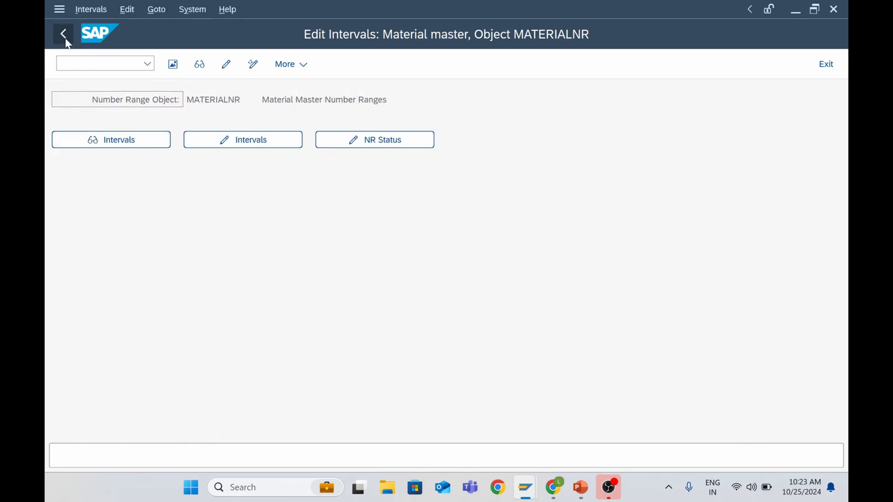
{"action": "left_click", "coordinate": [66, 36]}
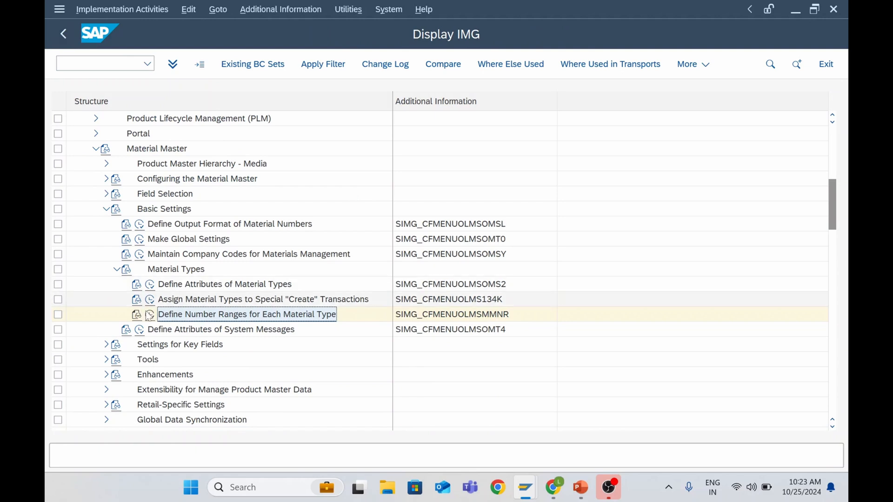
Start a new MATERIALNR number range group in the group maintenance and name it "ZROH - Raw Material"
{"action": "left_click", "coordinate": [150, 316]}
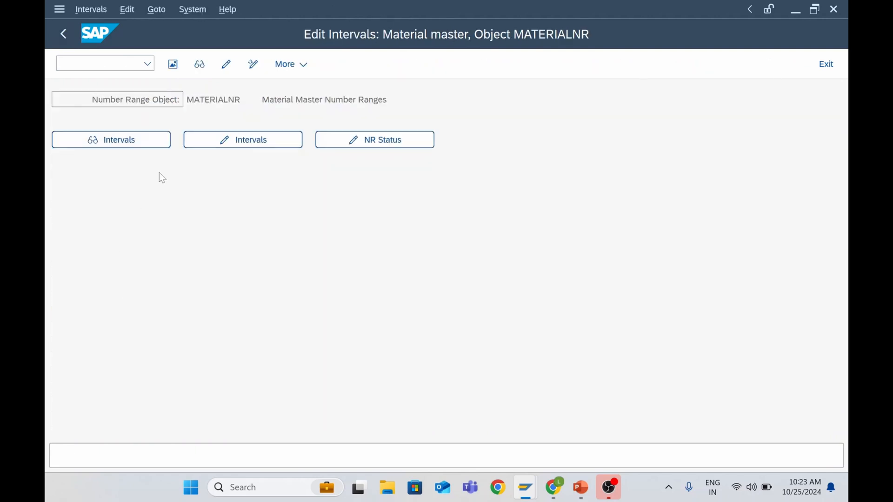
{"action": "left_click", "coordinate": [227, 65]}
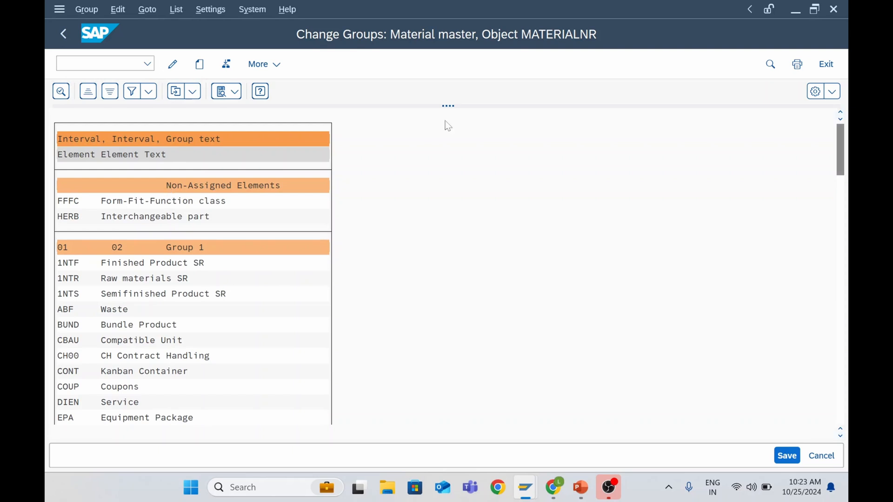
{"action": "left_click", "coordinate": [201, 68]}
{"action": "left_click", "coordinate": [201, 68]}
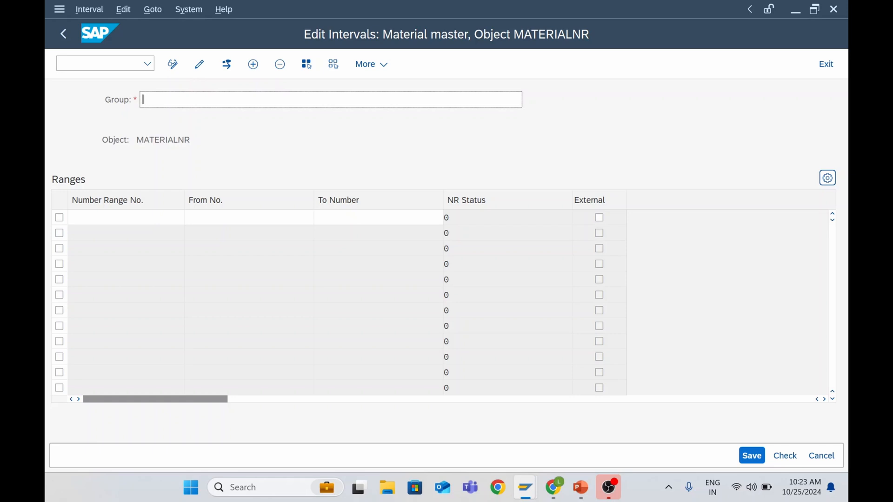
{"action": "key", "text": "Caps_Lock"}
{"action": "type", "text": "ZROH"}
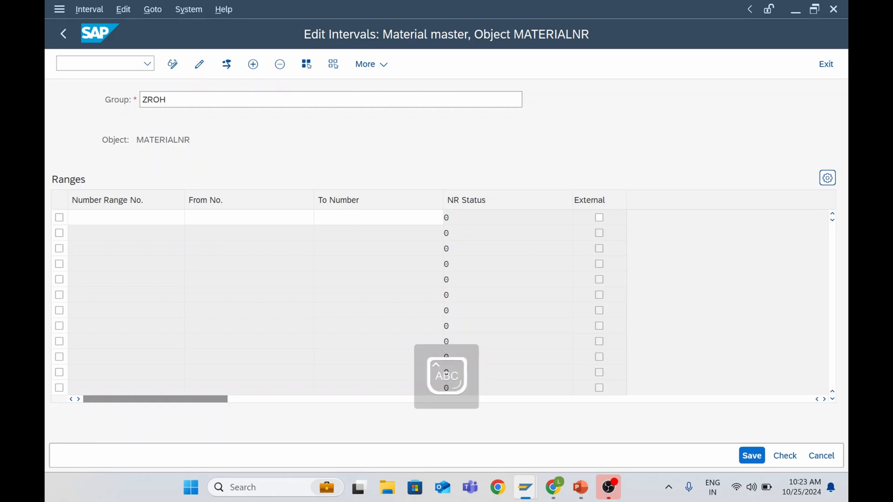
{"action": "type", "text": "-"}
{"action": "key", "text": "Caps_Lock"}
{"action": "type", "text": "Raw Material"}
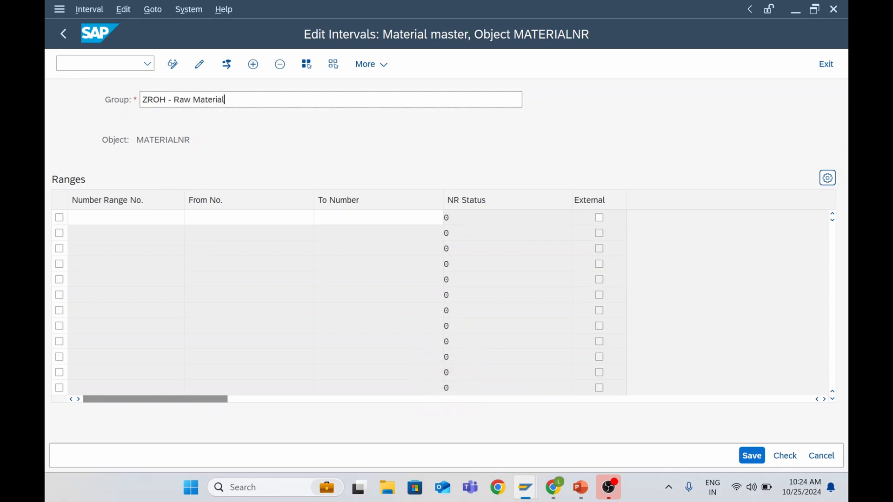
Add number range 06 to the ZROH group with the From number 66000000
{"action": "left_click", "coordinate": [153, 218]}
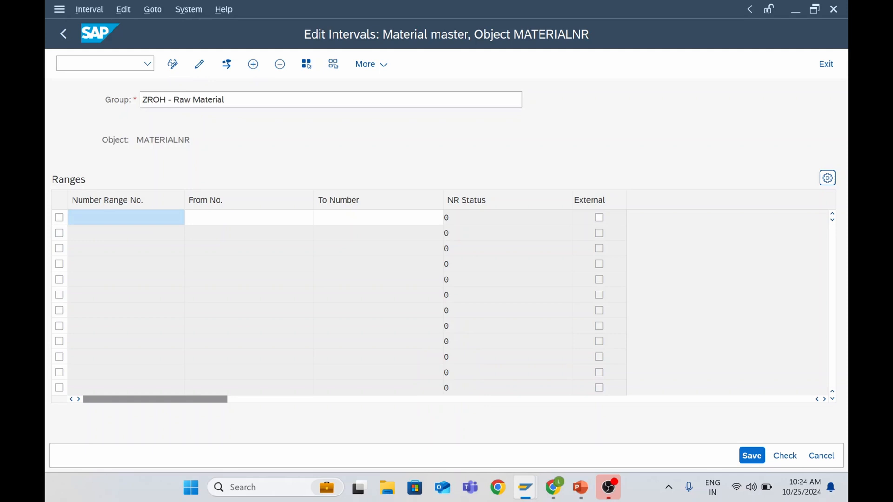
{"action": "type", "text": "06"}
{"action": "left_click", "coordinate": [249, 217]}
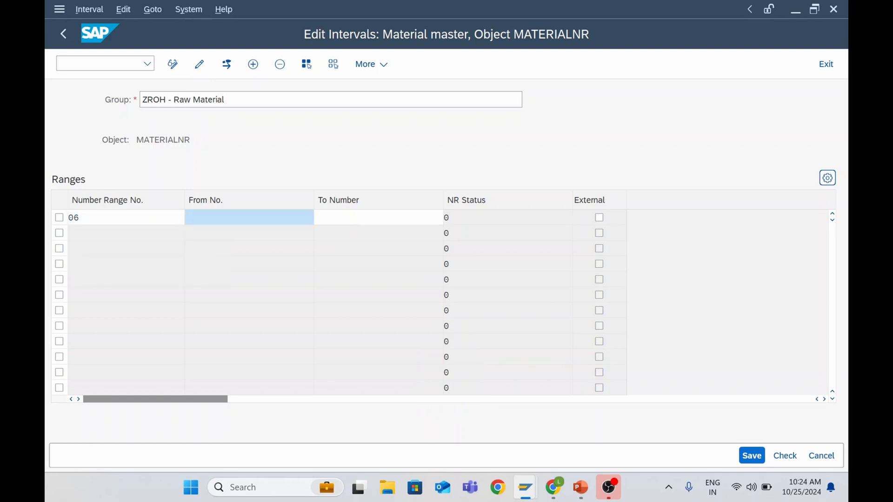
{"action": "type", "text": "66000000"}
{"action": "key", "text": "Return"}
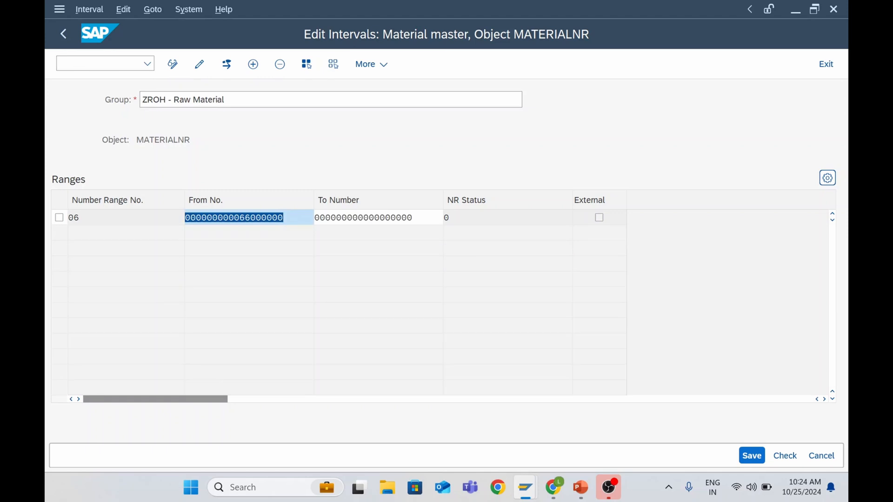
Set the To number of range 06 to 66000999, reusing the copied From number as its base
{"action": "key", "text": "Right"}
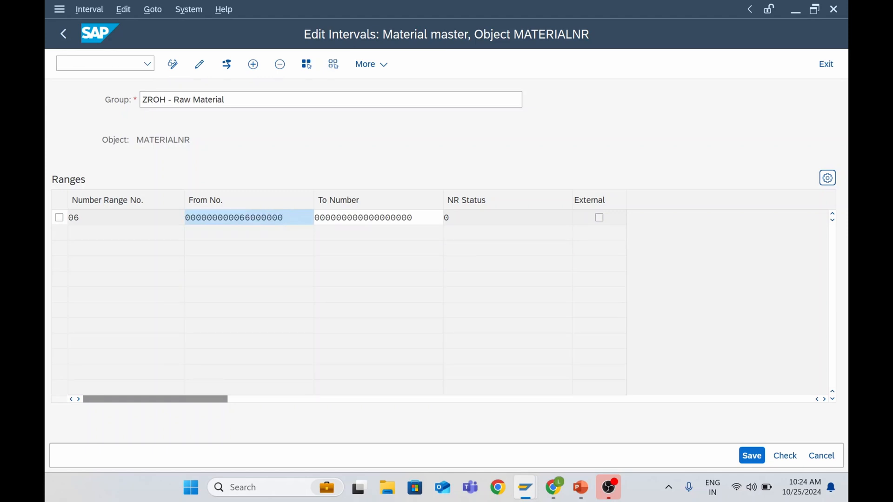
{"action": "left_click_drag", "start_coordinate": [284, 217], "coordinate": [239, 217]}
{"action": "key", "text": "ctrl+c"}
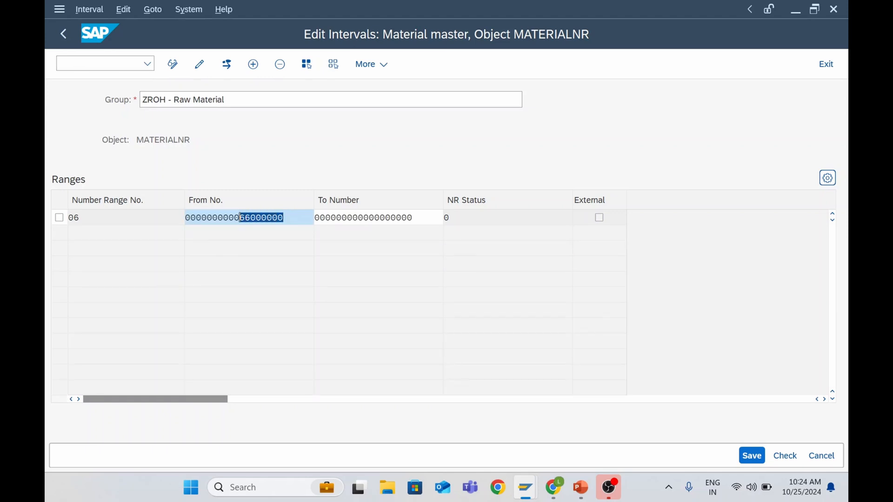
{"action": "key", "text": "Left"}
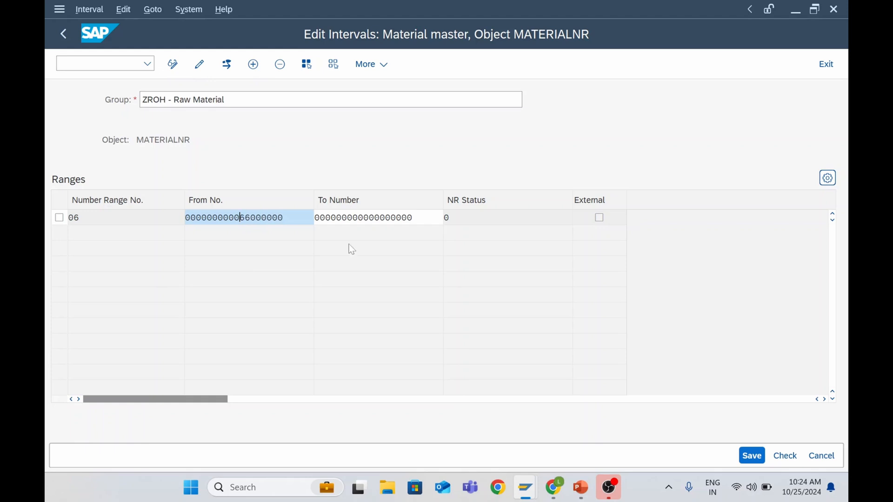
{"action": "key", "text": "Tab"}
{"action": "key", "text": "ctrl+v"}
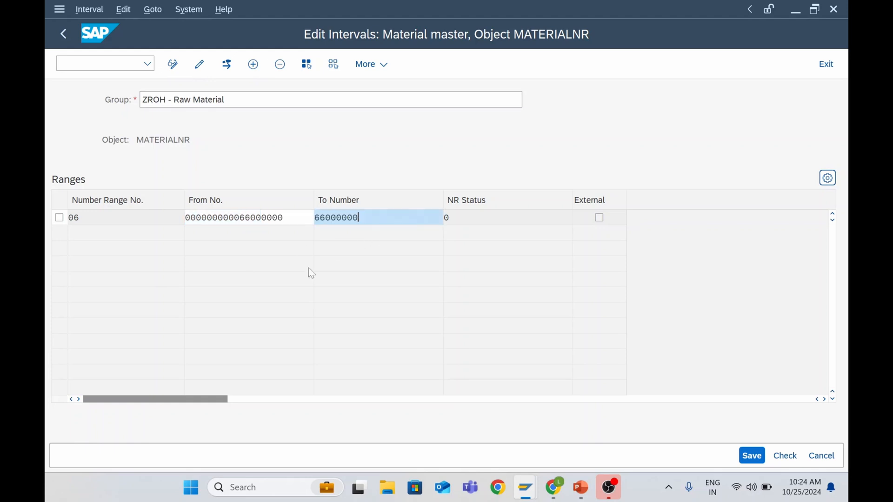
{"action": "key", "text": "BackSpace"}
{"action": "key", "text": "BackSpace"}
{"action": "key", "text": "BackSpace"}
{"action": "type", "text": "9999"}
{"action": "key", "text": "BackSpace"}
{"action": "key", "text": "Return"}
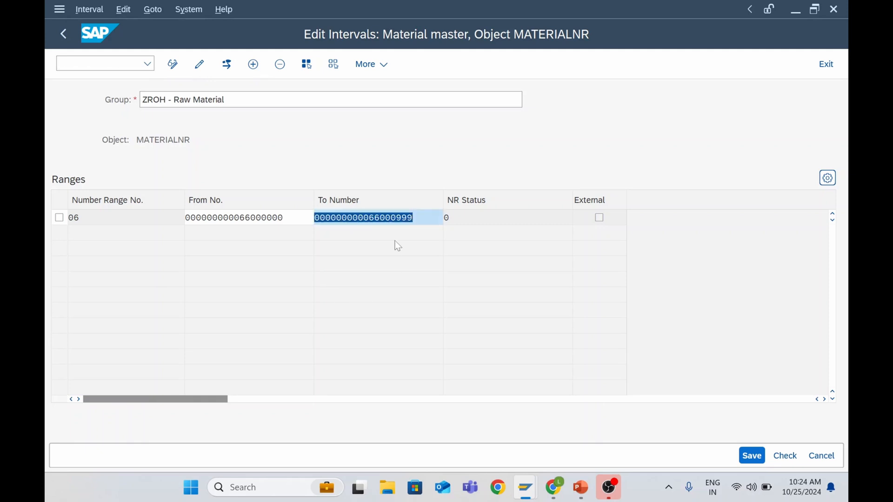
Review the last three digits of both limits, check range 06 and try to save the ZROH group
{"action": "left_click", "coordinate": [418, 217]}
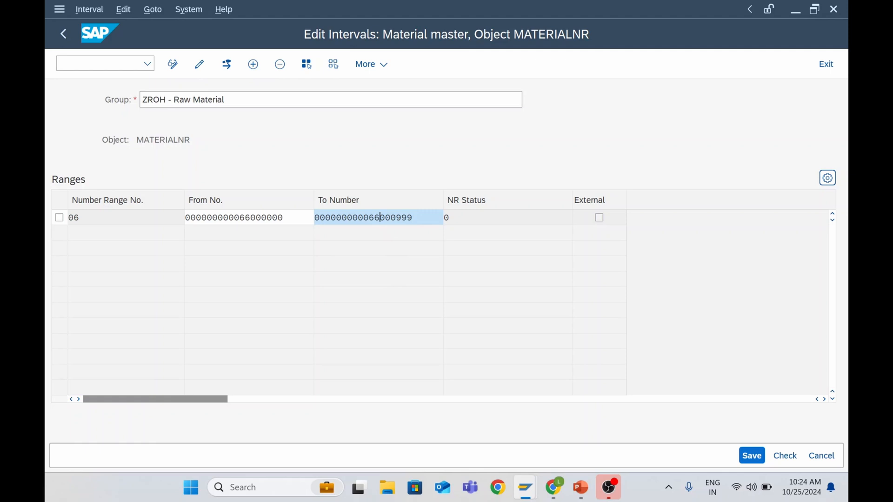
{"action": "left_click_drag", "start_coordinate": [380, 217], "coordinate": [413, 218]}
{"action": "left_click_drag", "start_coordinate": [267, 218], "coordinate": [283, 218]}
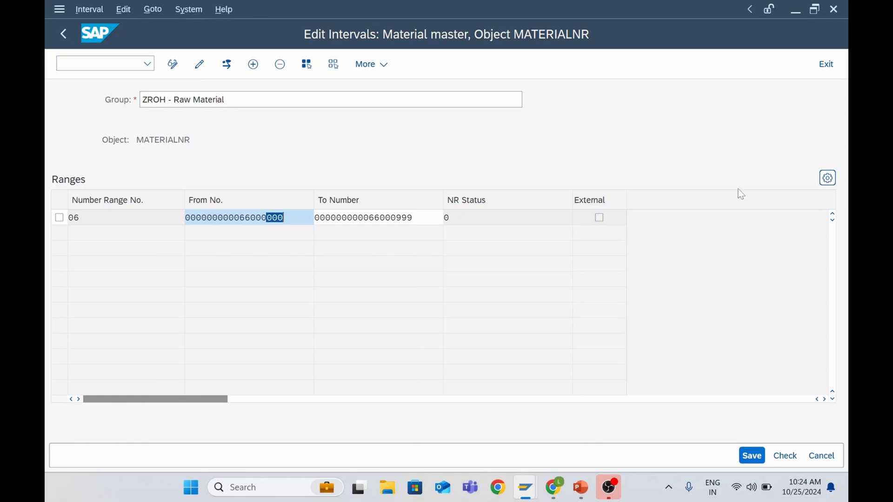
{"action": "left_click", "coordinate": [796, 454]}
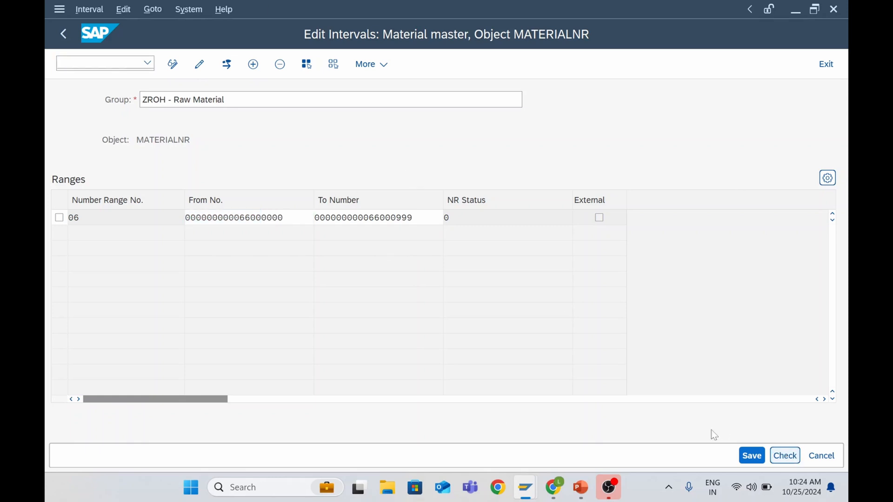
{"action": "left_click", "coordinate": [747, 455]}
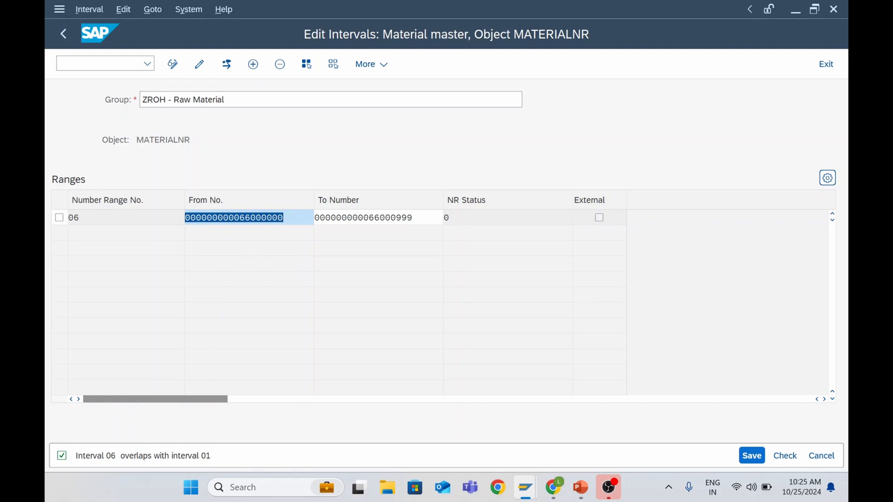
{"action": "left_click", "coordinate": [282, 218]}
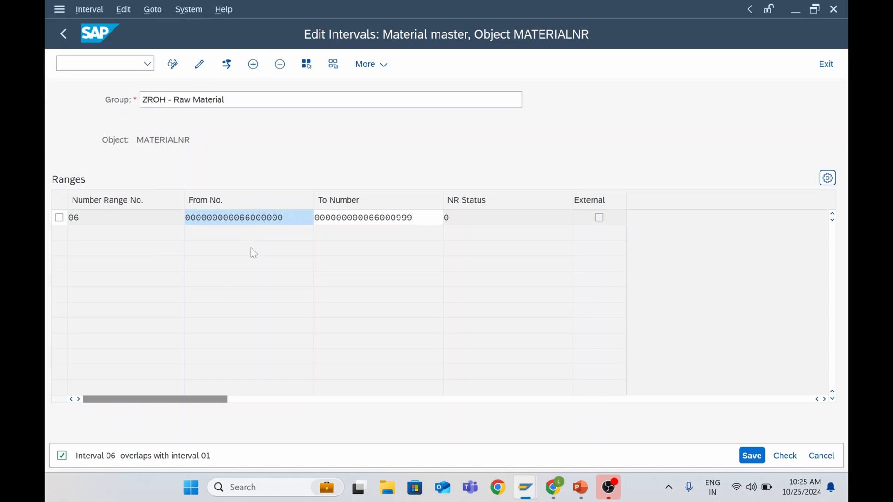
{"action": "key", "text": "BackSpace"}
{"action": "key", "text": "BackSpace"}
{"action": "type", "text": "66"}
{"action": "left_click", "coordinate": [378, 217]}
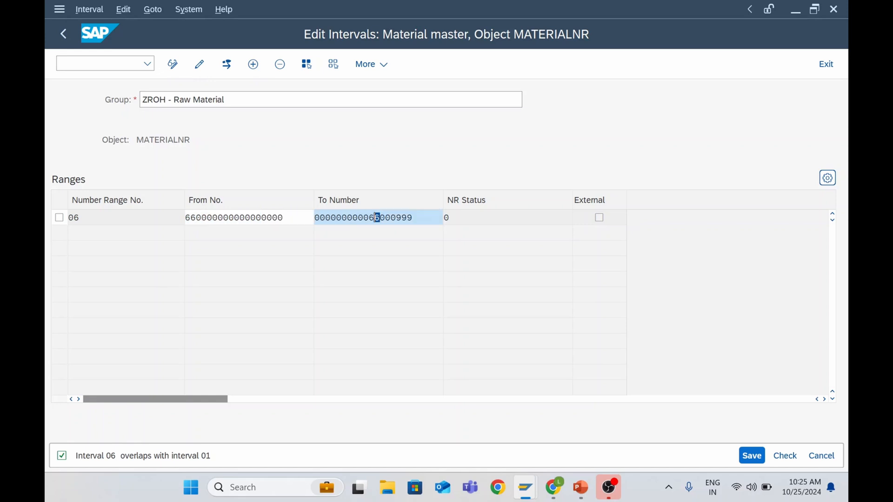
{"action": "left_click_drag", "start_coordinate": [379, 217], "coordinate": [370, 217]}
{"action": "key", "text": "BackSpace"}
{"action": "type", "text": "66"}
{"action": "key", "text": "Return"}
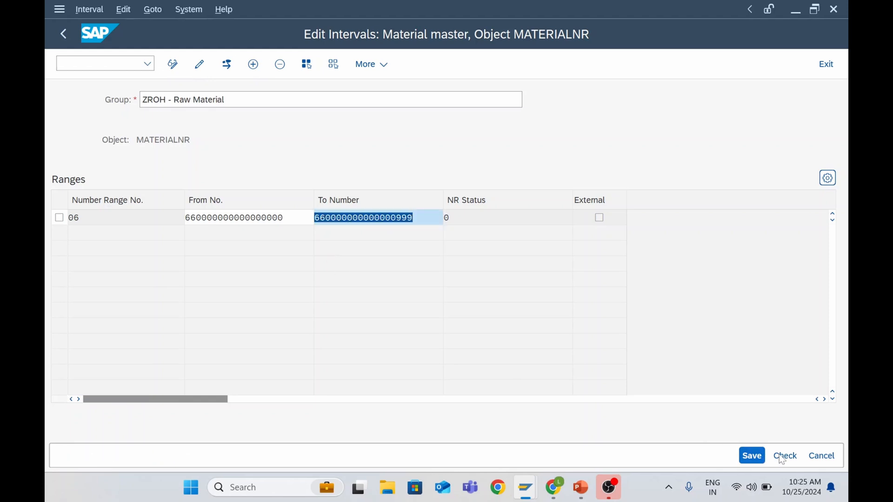
Check and save the ZROH - Raw Material group, accept the transport notice, and return to the group overview
{"action": "left_click", "coordinate": [782, 459]}
{"action": "left_click", "coordinate": [751, 456]}
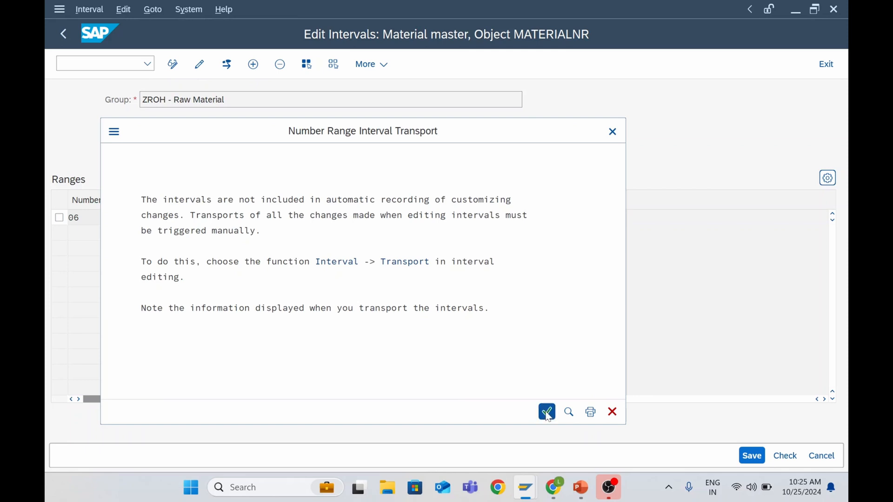
{"action": "left_click", "coordinate": [546, 412]}
{"action": "key", "text": "shift+Tab"}
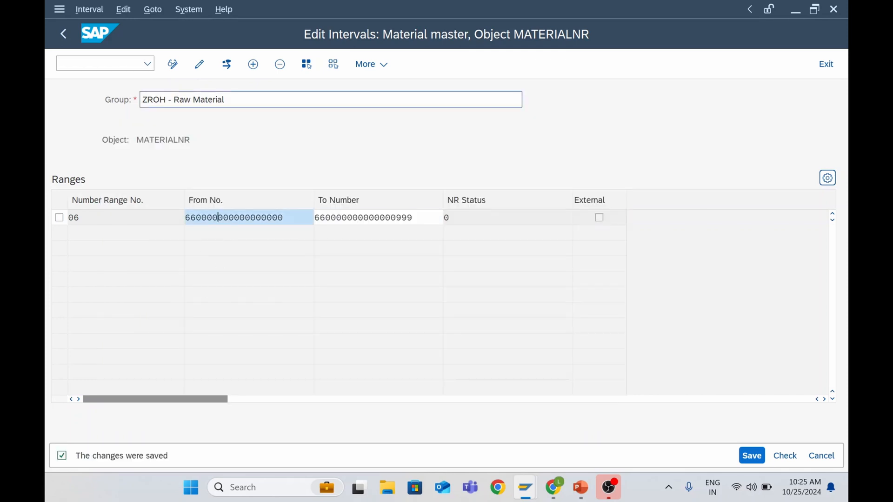
{"action": "left_click_drag", "start_coordinate": [228, 100], "coordinate": [142, 100]}
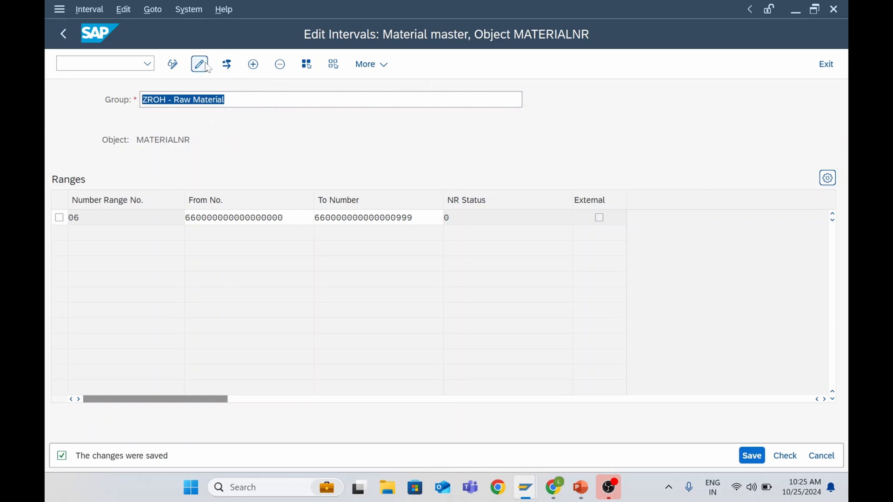
{"action": "left_click", "coordinate": [66, 39]}
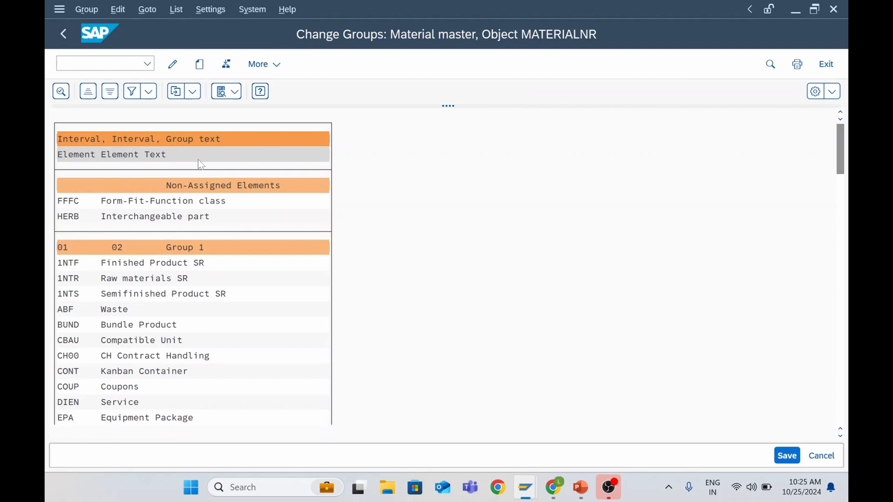
Start another MATERIALNR number range group and name it "ZHAWA - Trading Material"
{"action": "left_click", "coordinate": [200, 67]}
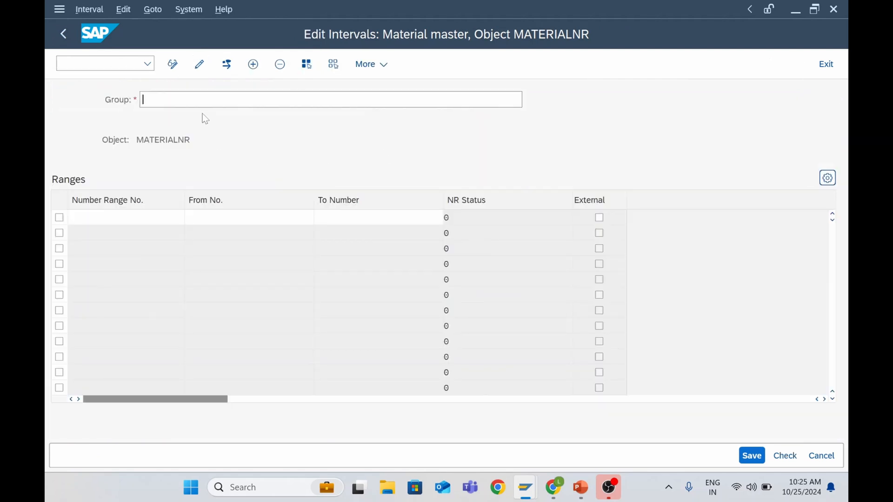
{"action": "key", "text": "Caps_Lock"}
{"action": "type", "text": "Z"}
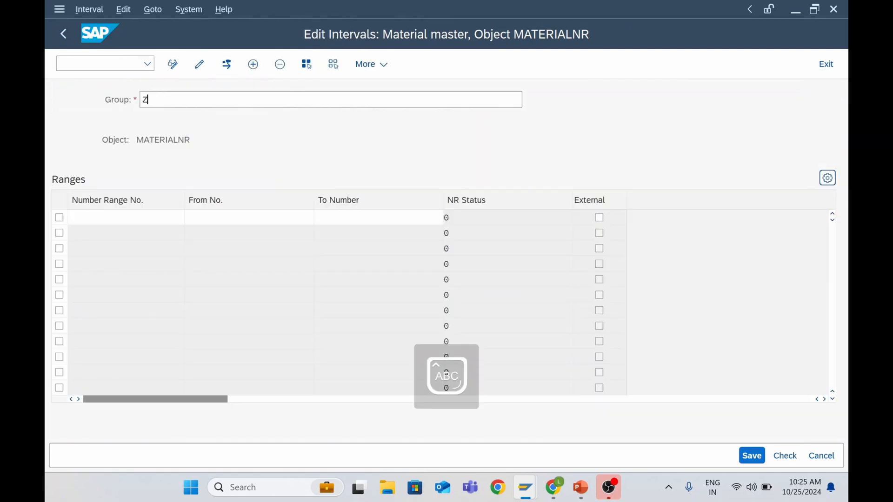
{"action": "type", "text": "HAWA -"}
{"action": "key", "text": "Caps_Lock"}
{"action": "type", "text": "Trading Materail"}
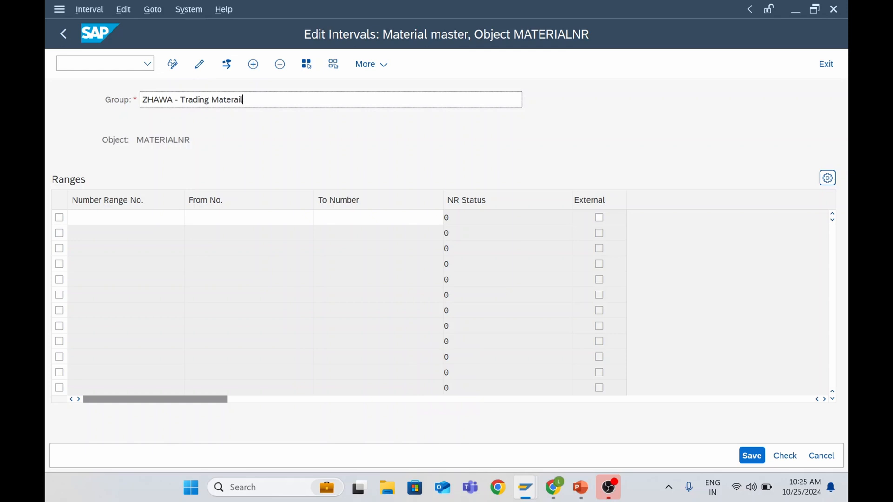
{"action": "key", "text": "BackSpace"}
{"action": "key", "text": "BackSpace"}
{"action": "key", "text": "BackSpace"}
{"action": "type", "text": "ial"}
{"action": "left_click", "coordinate": [165, 217]}
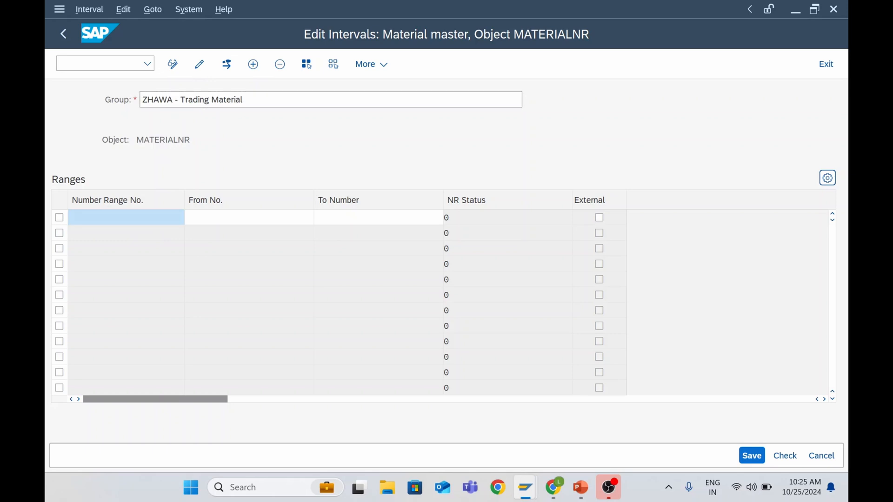
{"action": "type", "text": "07"}
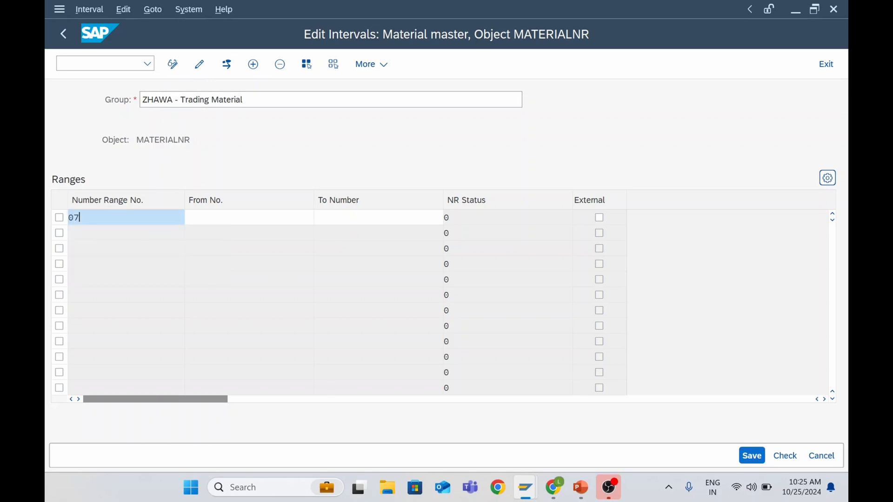
{"action": "key", "text": "Tab"}
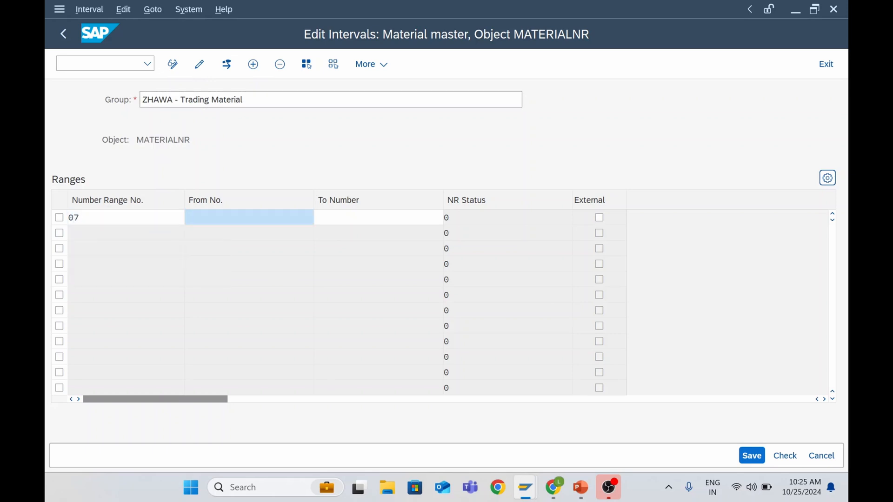
{"action": "left_click", "coordinate": [237, 234]}
{"action": "left_click", "coordinate": [359, 218]}
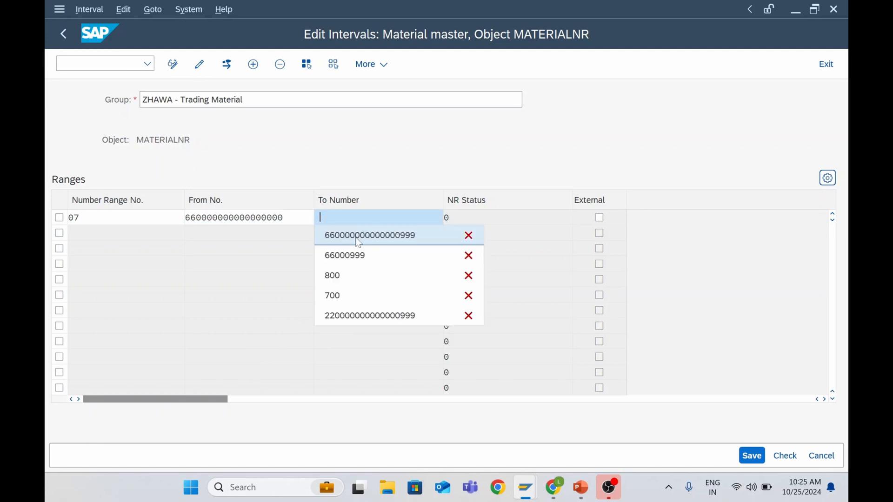
{"action": "left_click", "coordinate": [358, 236]}
{"action": "left_click", "coordinate": [196, 218]}
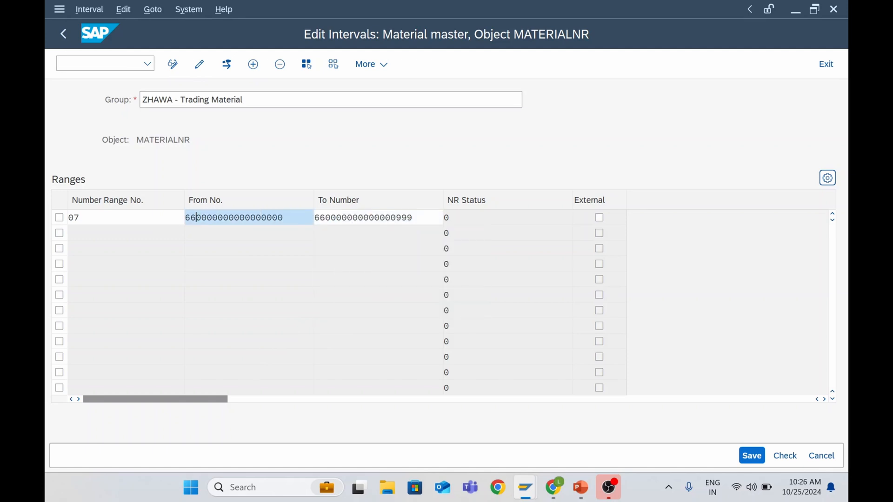
{"action": "key", "text": "BackSpace"}
{"action": "key", "text": "BackSpace"}
{"action": "type", "text": "77"}
{"action": "left_click", "coordinate": [326, 217]}
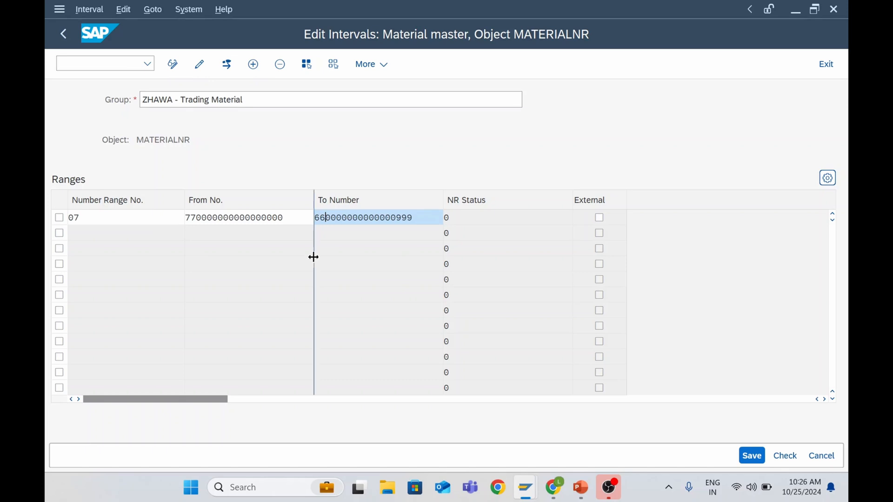
{"action": "key", "text": "BackSpace"}
{"action": "key", "text": "BackSpace"}
{"action": "type", "text": "77"}
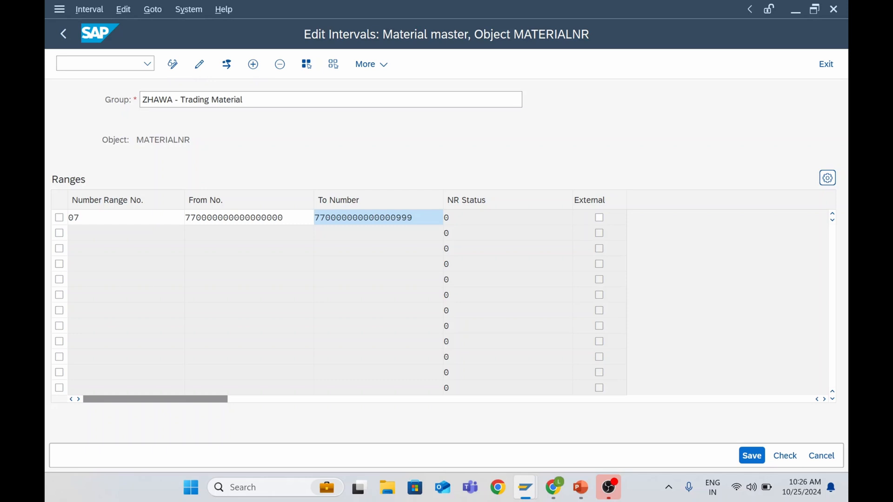
Check and save the ZHAWA - Trading Material group with range 07, then return to the group overview
{"action": "left_click_drag", "start_coordinate": [414, 218], "coordinate": [314, 218]}
{"action": "left_click", "coordinate": [250, 218]}
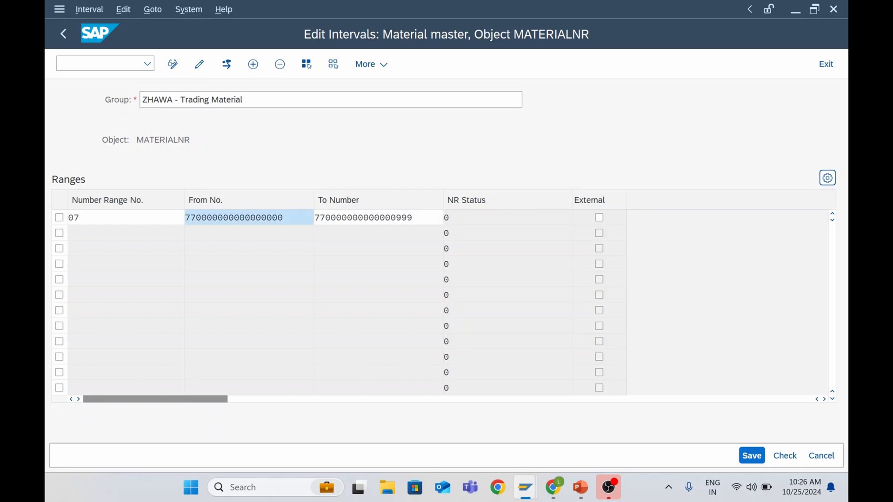
{"action": "left_click", "coordinate": [786, 455]}
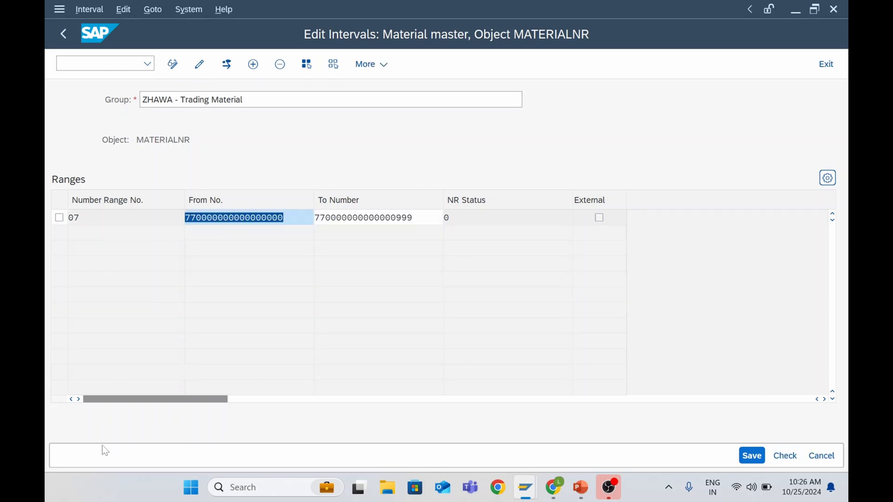
{"action": "left_click", "coordinate": [752, 455]}
{"action": "left_click_drag", "start_coordinate": [80, 218], "coordinate": [69, 218]}
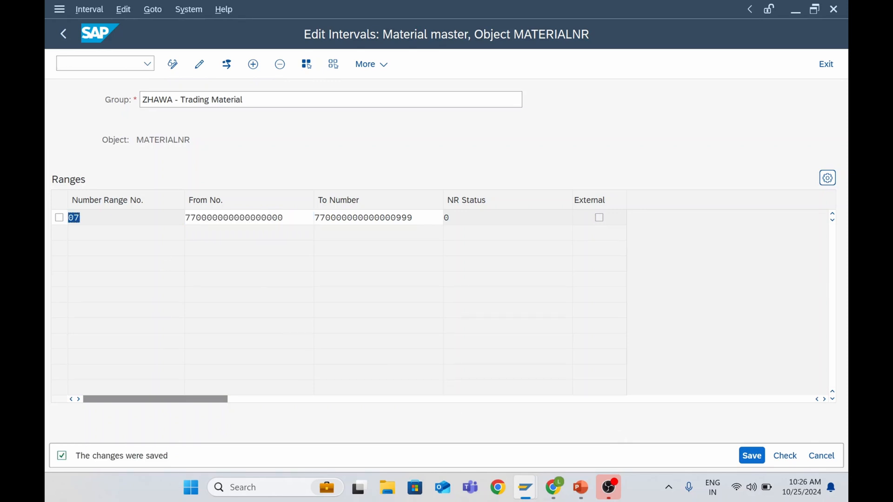
{"action": "left_click", "coordinate": [63, 37]}
Look through the MATERIALNR group overview for the groups that hold number ranges 06 and 07
{"action": "left_click", "coordinate": [330, 327]}
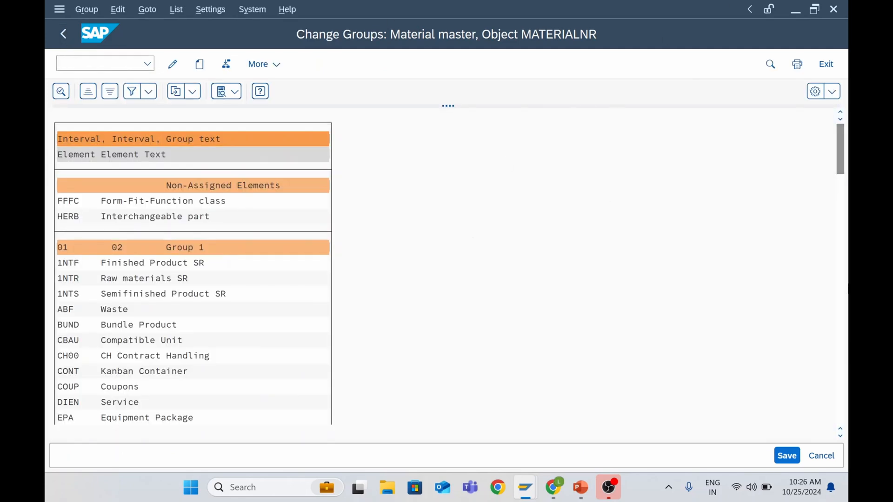
{"action": "left_click_drag", "start_coordinate": [840, 153], "coordinate": [840, 400]}
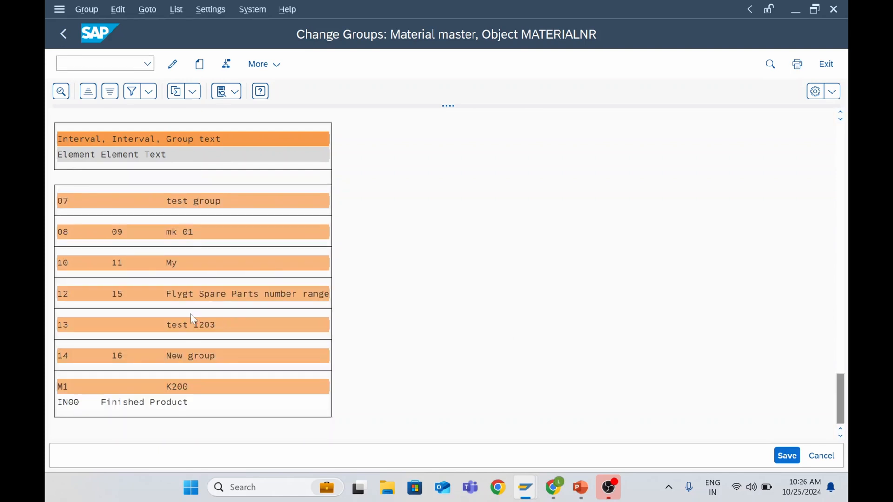
{"action": "scroll", "coordinate": [126, 309], "scroll_direction": "up", "scroll_amount": 1}
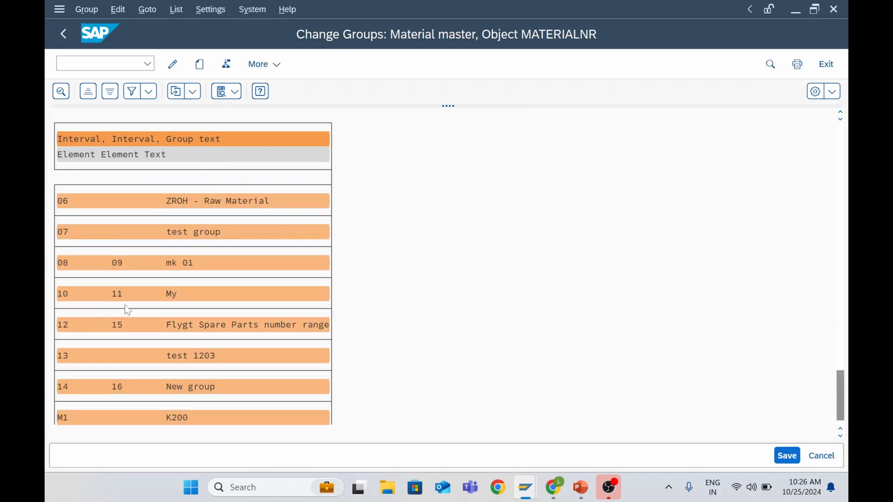
{"action": "scroll", "coordinate": [127, 309], "scroll_direction": "up", "scroll_amount": 1}
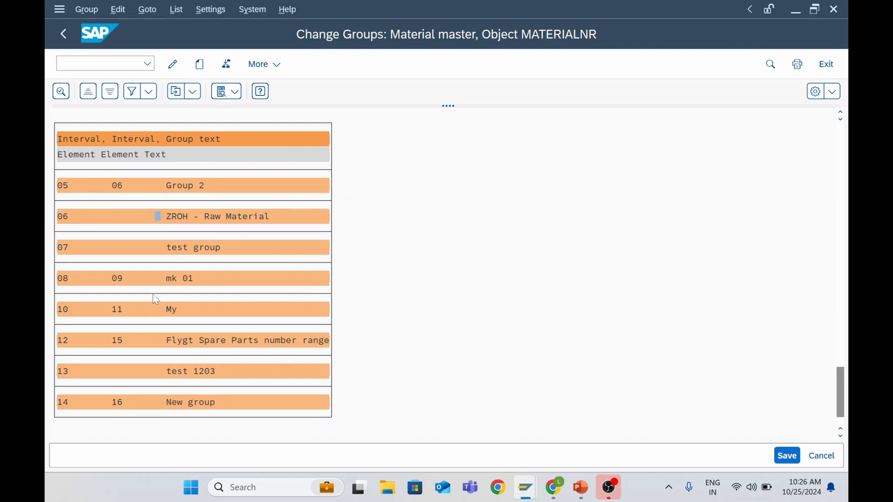
{"action": "scroll", "coordinate": [156, 303], "scroll_direction": "down", "scroll_amount": 1}
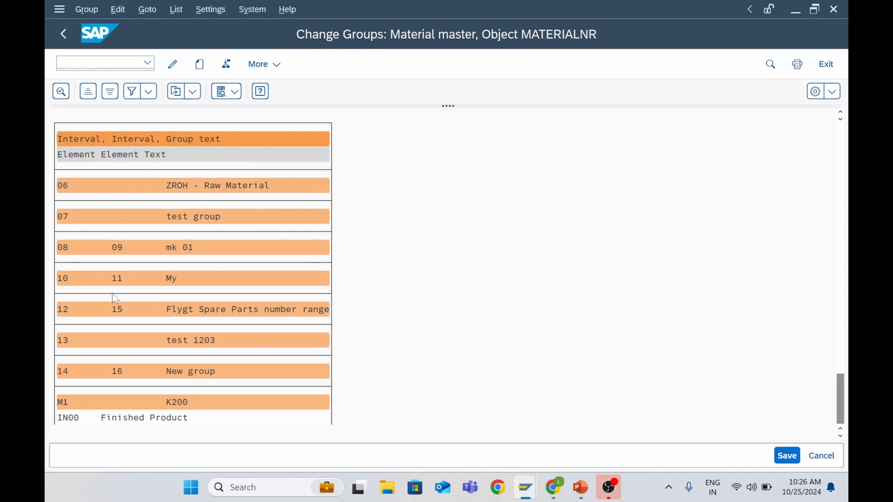
{"action": "scroll", "coordinate": [114, 295], "scroll_direction": "down", "scroll_amount": 1}
{"action": "scroll", "coordinate": [113, 302], "scroll_direction": "up", "scroll_amount": 2}
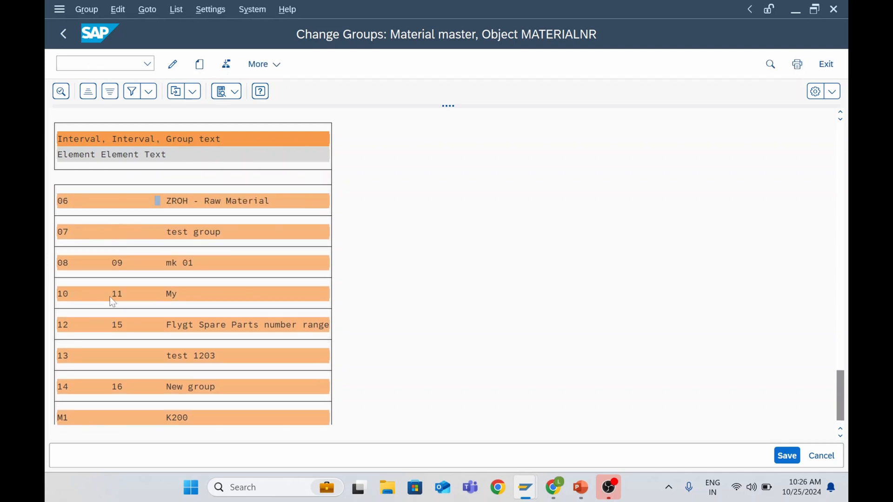
{"action": "scroll", "coordinate": [112, 302], "scroll_direction": "up", "scroll_amount": 1}
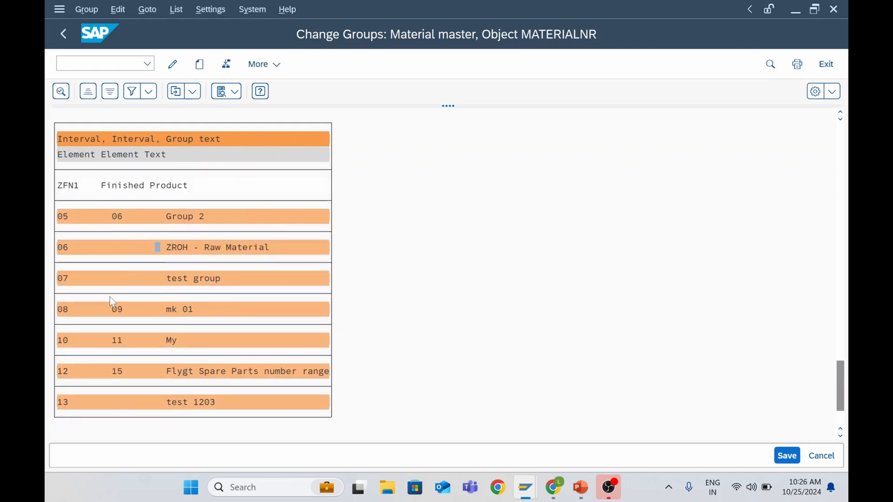
{"action": "scroll", "coordinate": [113, 302], "scroll_direction": "up", "scroll_amount": 1}
{"action": "scroll", "coordinate": [113, 302], "scroll_direction": "up", "scroll_amount": 1}
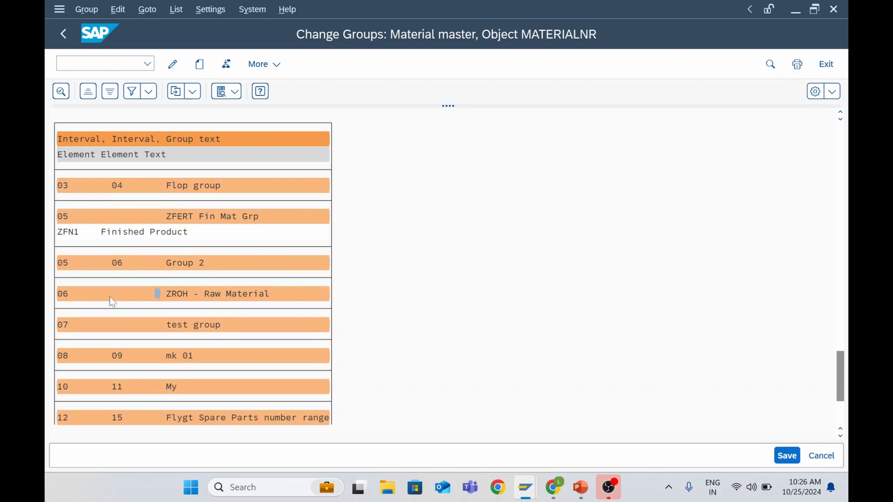
{"action": "scroll", "coordinate": [113, 302], "scroll_direction": "up", "scroll_amount": 3}
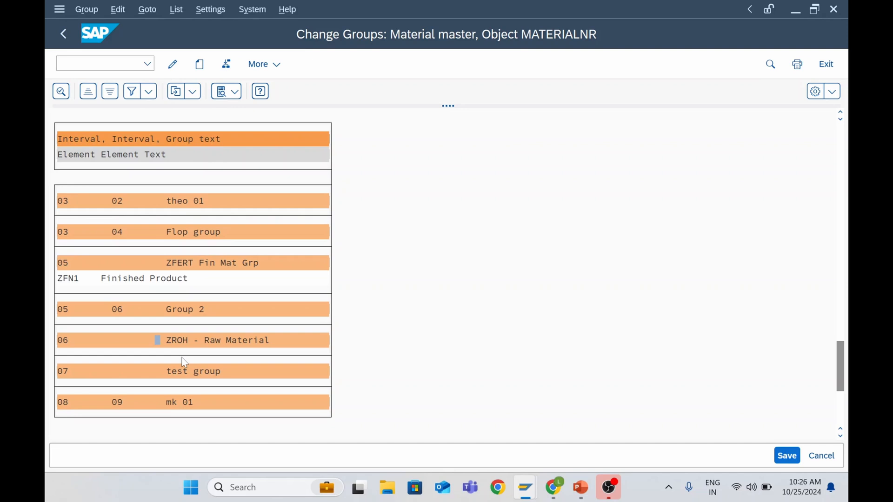
Open the intervals of the test group holding number range 07 and check its From and To limits
{"action": "left_click", "coordinate": [89, 341]}
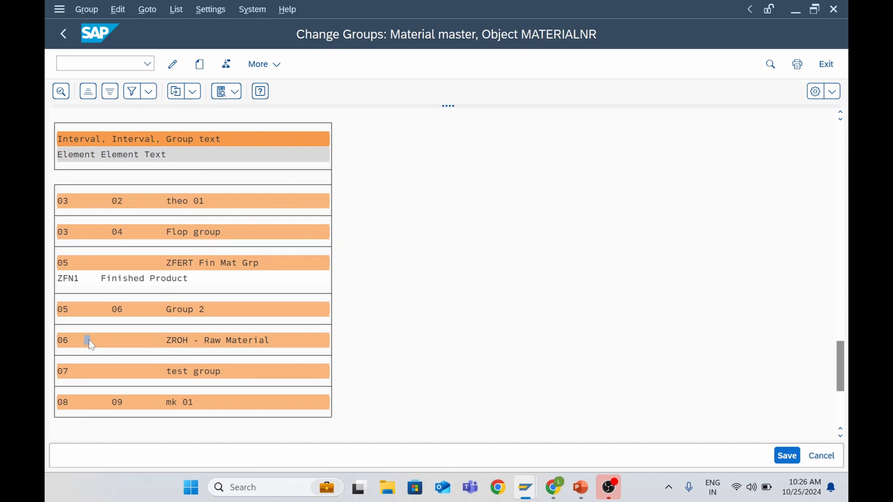
{"action": "left_click", "coordinate": [78, 372]}
{"action": "key", "text": "F3"}
{"action": "left_click", "coordinate": [291, 331]}
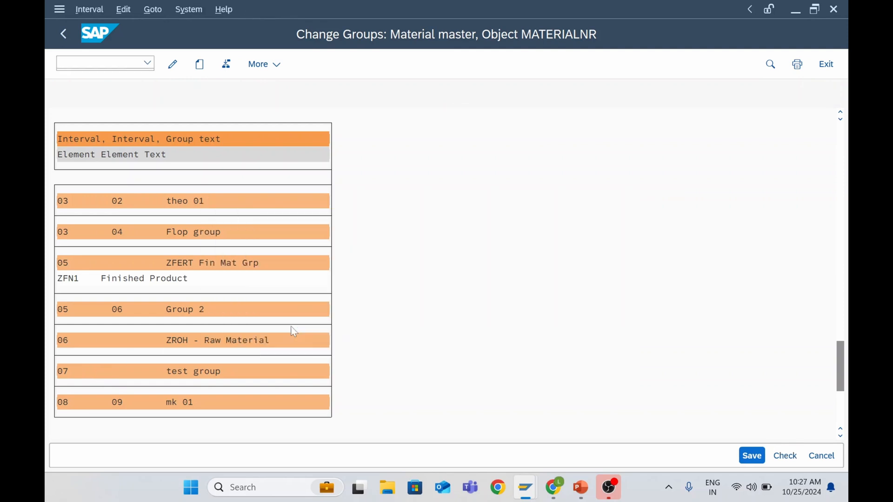
{"action": "left_click", "coordinate": [249, 216]}
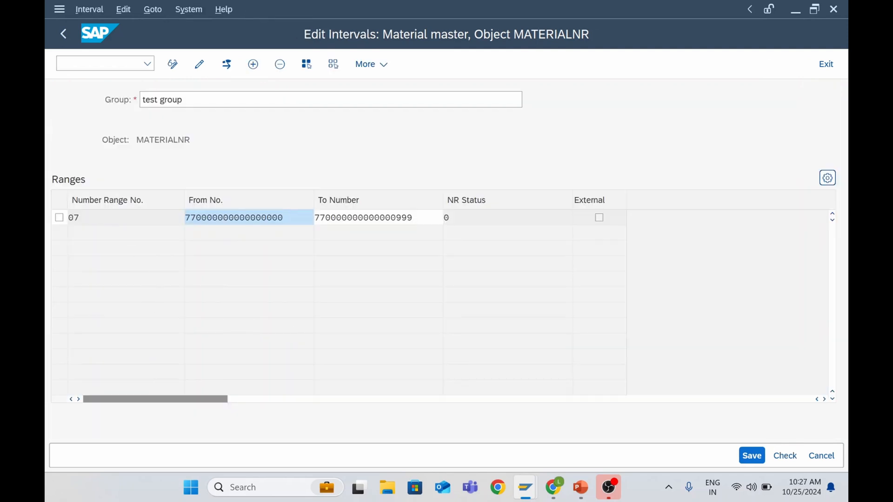
{"action": "left_click", "coordinate": [371, 217]}
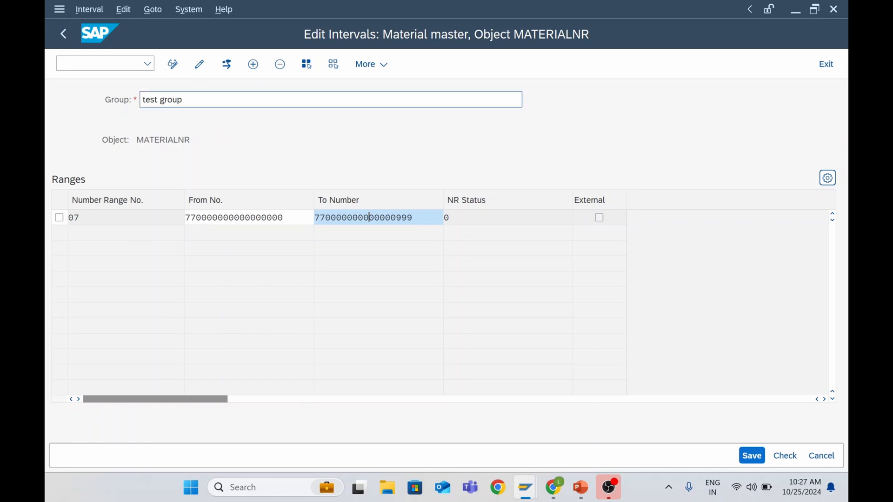
Clear the group name of the test group that holds number range 07
{"action": "left_click_drag", "start_coordinate": [195, 100], "coordinate": [135, 100]}
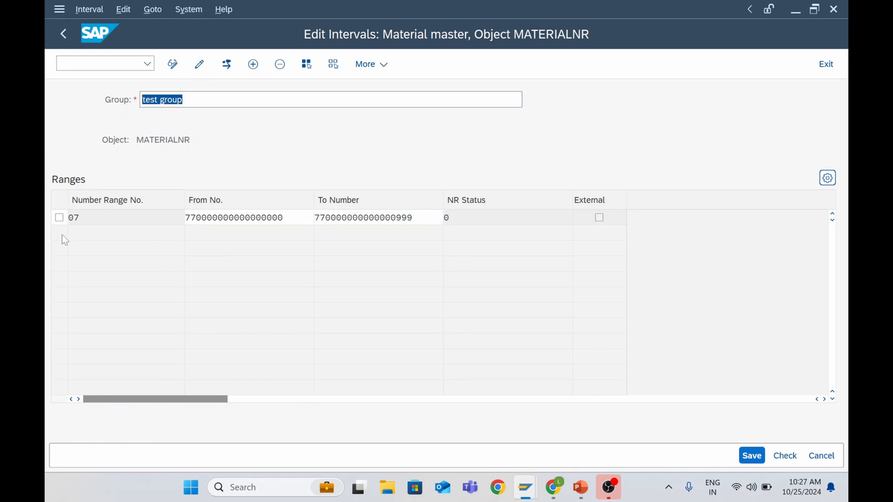
{"action": "key", "text": "BackSpace"}
{"action": "key", "text": "Caps_Lock"}
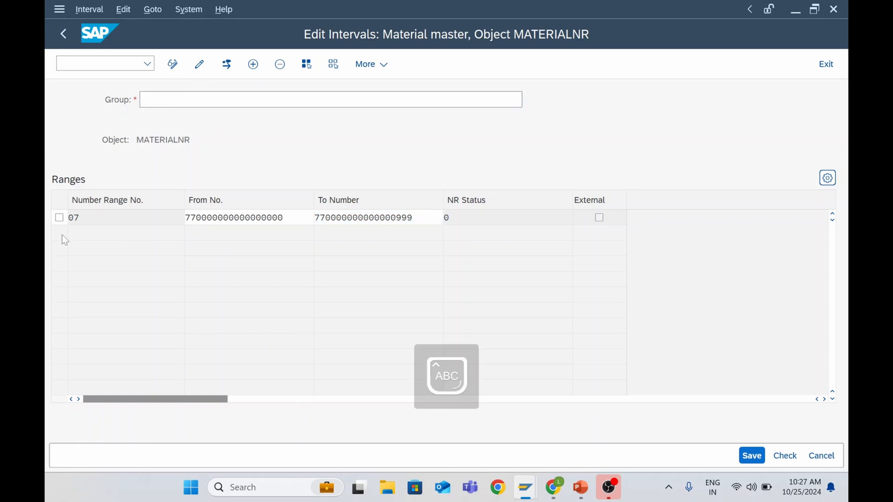
Name the new interval group ZHAWA - Trading Material, save it and return to the group overview
{"action": "type", "text": "ZHAWA -"}
{"action": "key", "text": "Caps_Lock"}
{"action": "type", "text": "Trading  Material"}
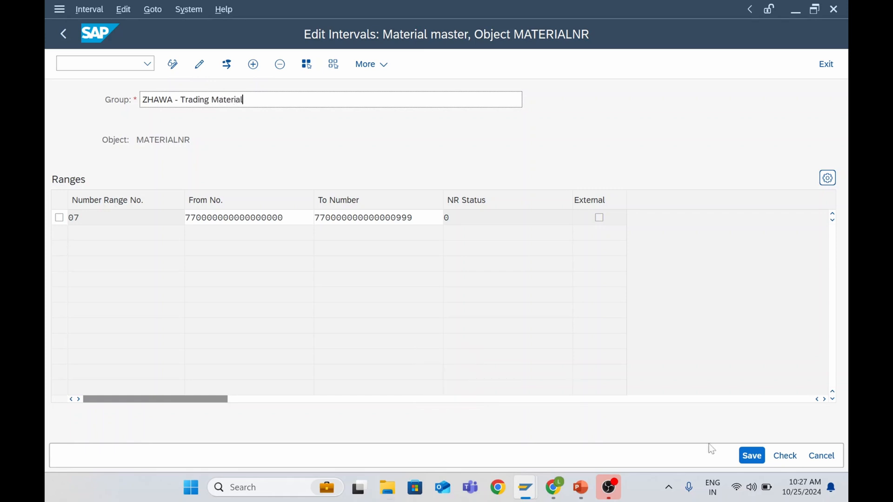
{"action": "left_click", "coordinate": [753, 456]}
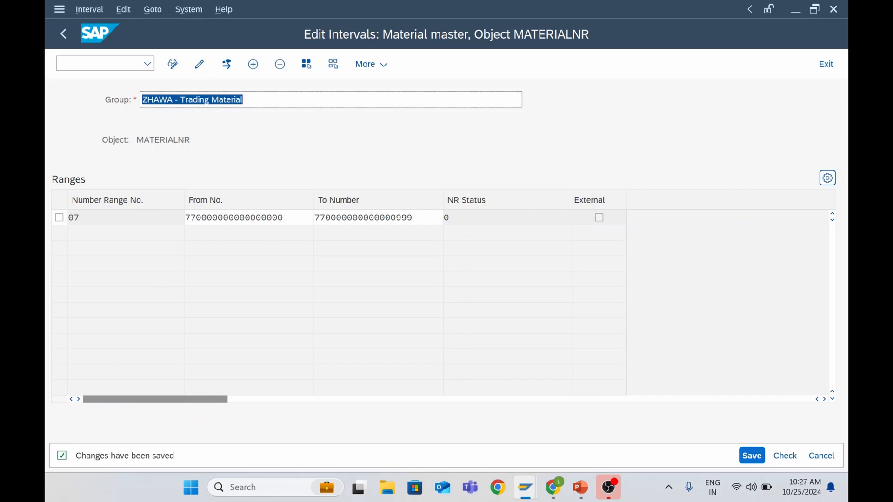
{"action": "left_click", "coordinate": [62, 33]}
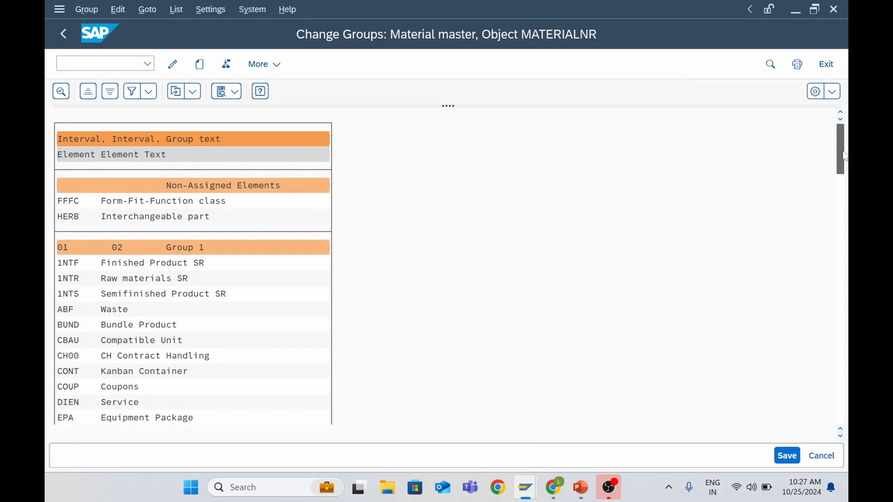
Assign material type ZROH (Raw materials) to the group ZROH - Raw Material with number range 06
{"action": "left_click_drag", "start_coordinate": [848, 421], "coordinate": [848, 423]}
{"action": "scroll", "coordinate": [105, 327], "scroll_direction": "up", "scroll_amount": 2}
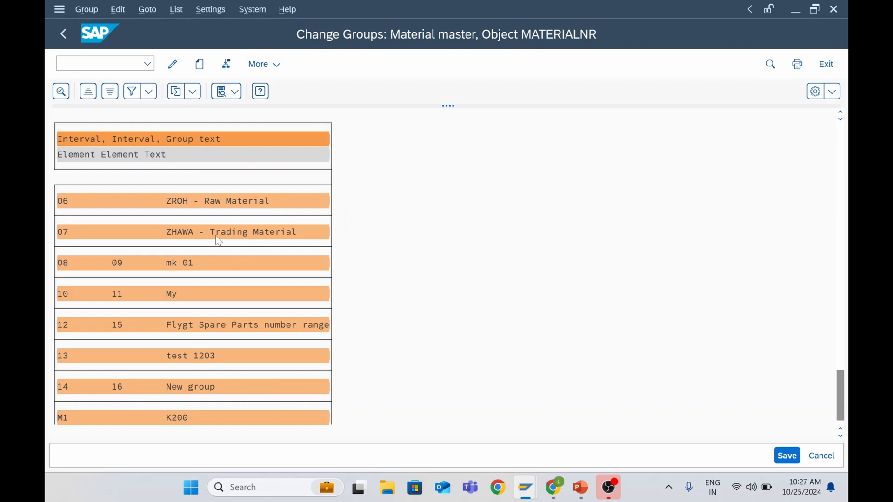
{"action": "scroll", "coordinate": [216, 245], "scroll_direction": "up", "scroll_amount": 5}
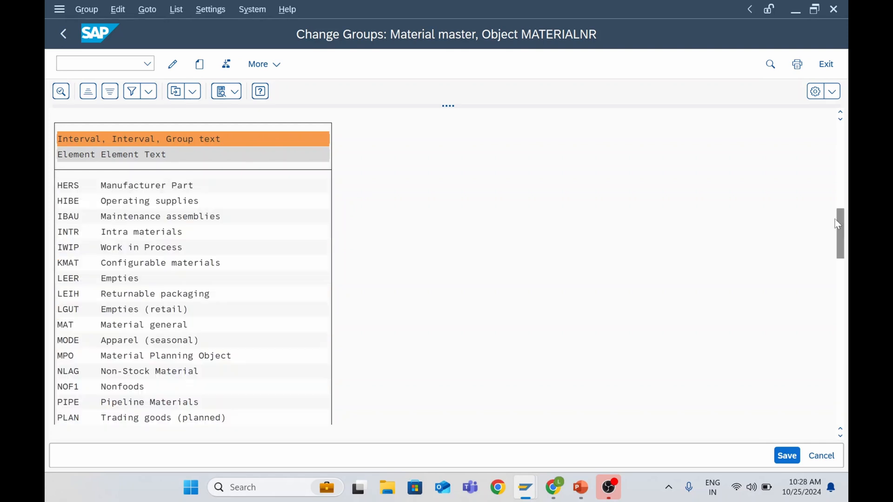
{"action": "scroll", "coordinate": [172, 320], "scroll_direction": "down", "scroll_amount": 4}
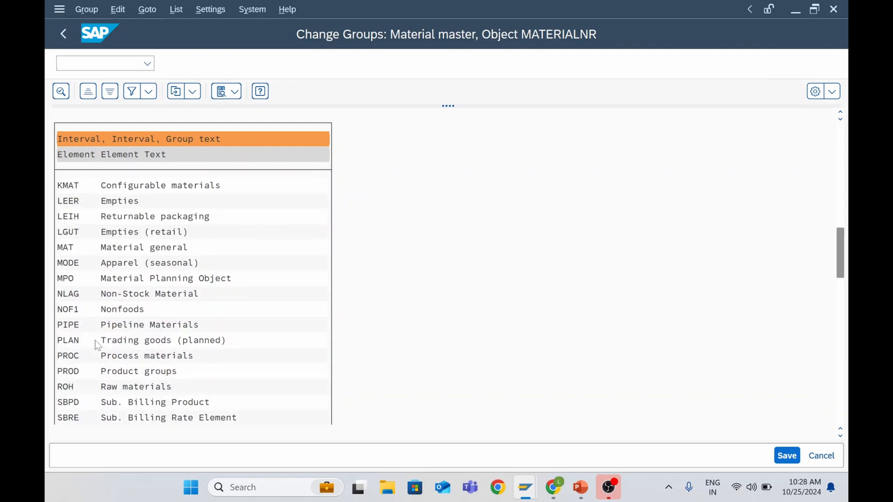
{"action": "scroll", "coordinate": [100, 355], "scroll_direction": "down", "scroll_amount": 5}
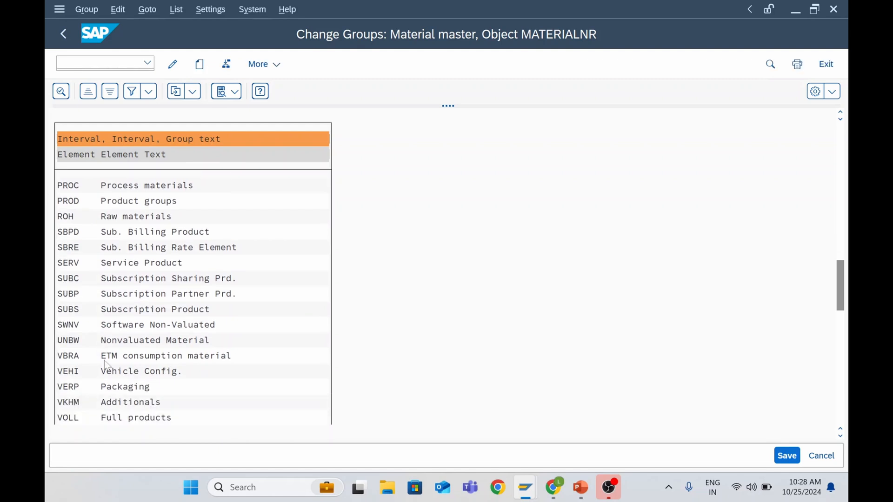
{"action": "scroll", "coordinate": [106, 368], "scroll_direction": "down", "scroll_amount": 2}
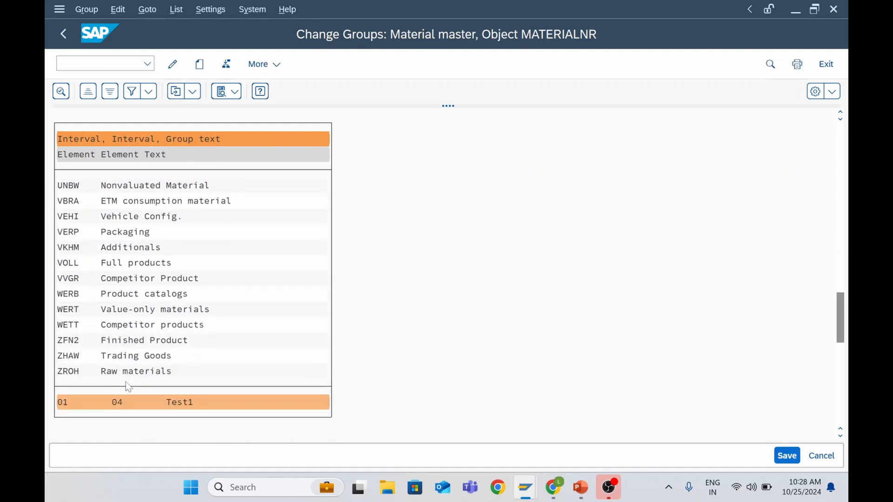
{"action": "left_click", "coordinate": [65, 372]}
{"action": "left_click", "coordinate": [227, 66]}
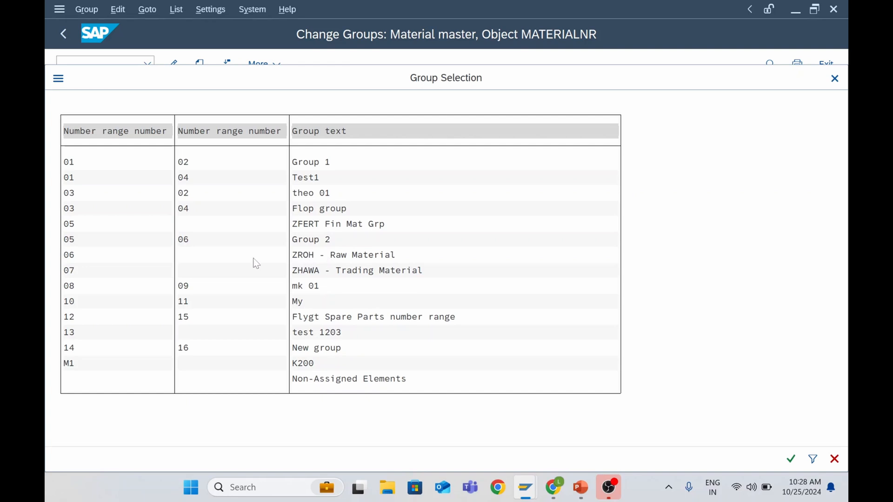
{"action": "double_click", "coordinate": [91, 251]}
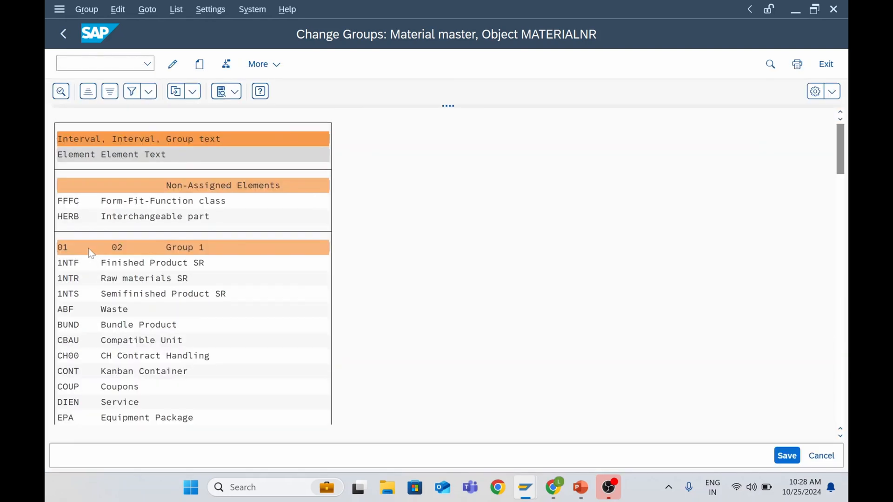
Assign material type ZHAW (Trading Goods) to the group ZHAWA - Trading Material with number range 07
{"action": "left_click_drag", "start_coordinate": [840, 166], "coordinate": [839, 302]}
{"action": "scroll", "coordinate": [160, 346], "scroll_direction": "down", "scroll_amount": 2}
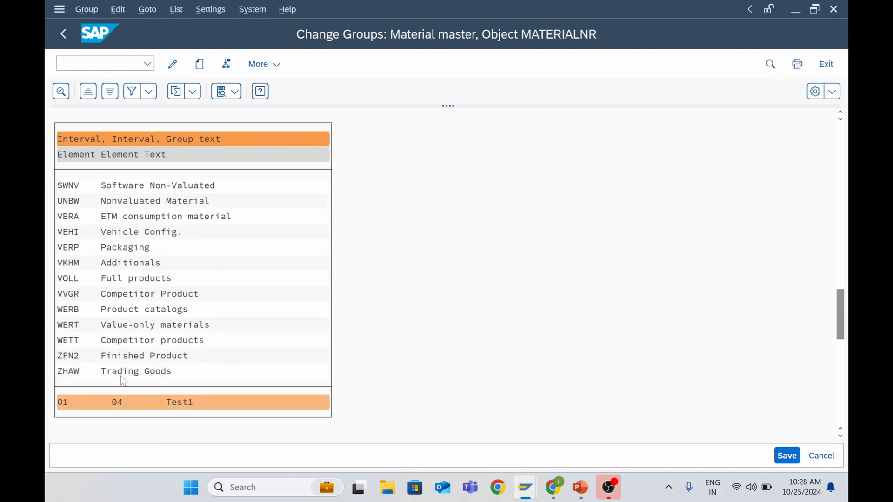
{"action": "left_click", "coordinate": [70, 371]}
{"action": "left_click", "coordinate": [68, 372]}
{"action": "left_click", "coordinate": [226, 65]}
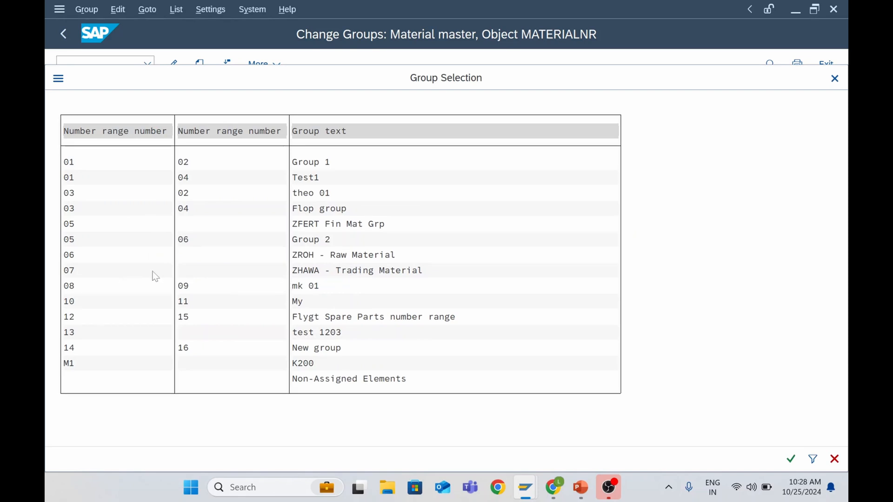
{"action": "double_click", "coordinate": [68, 270]}
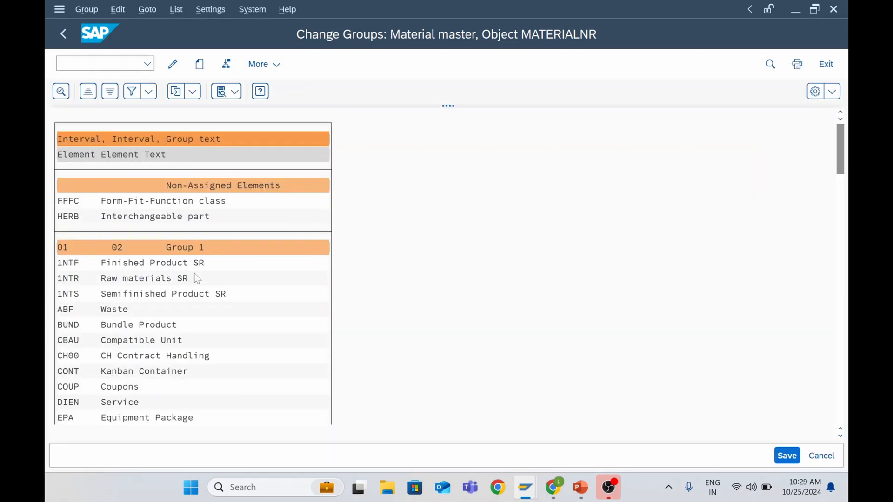
Check the ZROH and ZHAW entries under groups 06 and 07 and save the group assignments
{"action": "left_click_drag", "start_coordinate": [841, 168], "coordinate": [839, 425]}
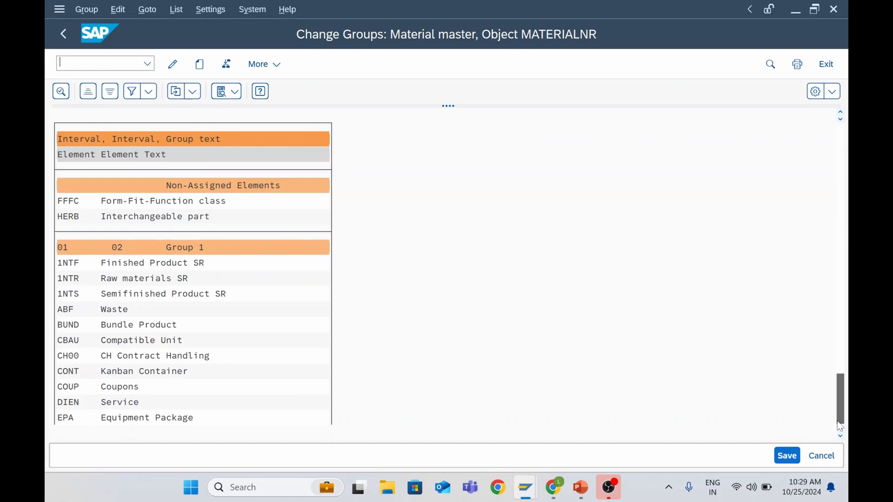
{"action": "scroll", "coordinate": [142, 328], "scroll_direction": "up", "scroll_amount": 1}
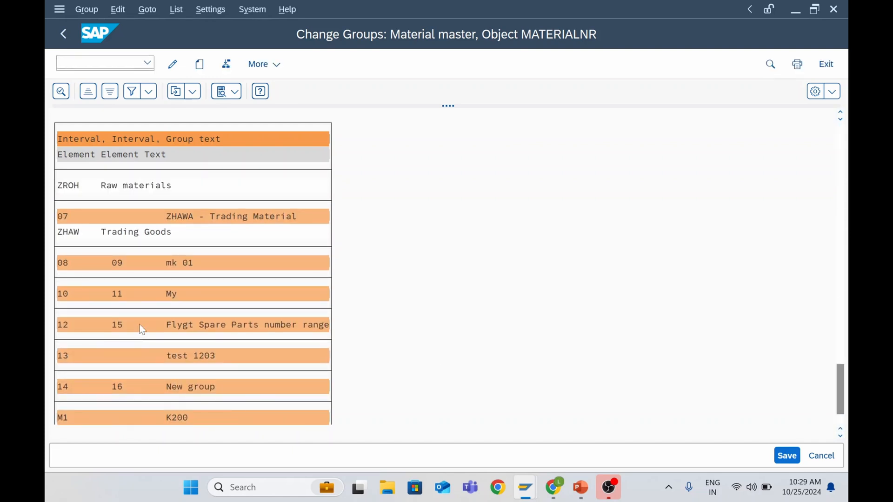
{"action": "scroll", "coordinate": [142, 328], "scroll_direction": "up", "scroll_amount": 1}
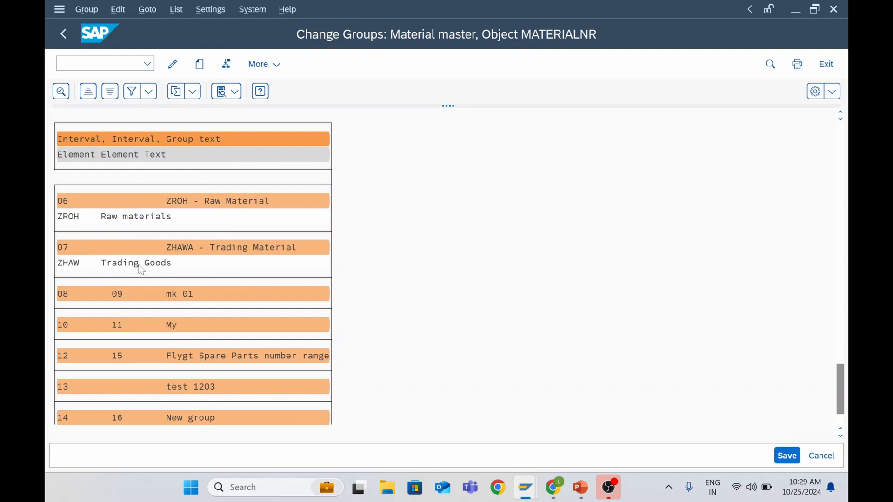
{"action": "left_click", "coordinate": [787, 455]}
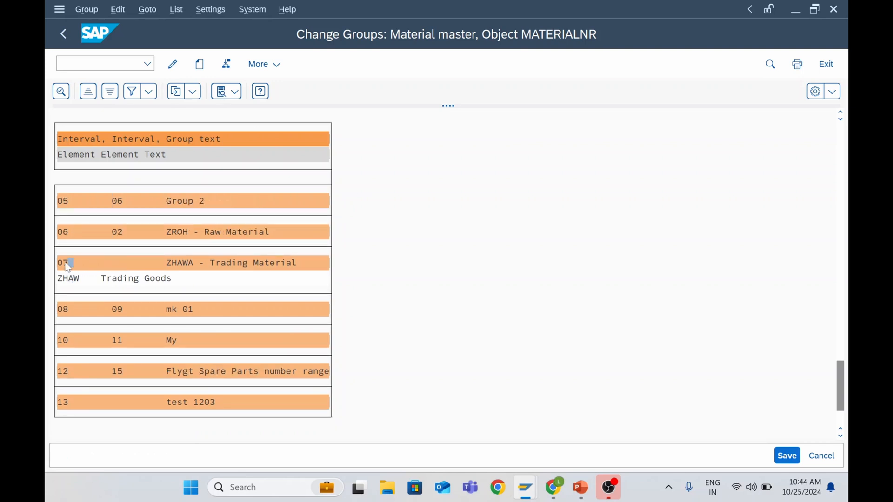
Assign the existing external interval 02 (A to ZZZZZZZZ) to the group ZHAWA - Trading Material, save, and return to the group overview
{"action": "left_click", "coordinate": [64, 261]}
{"action": "double_click", "coordinate": [78, 261]}
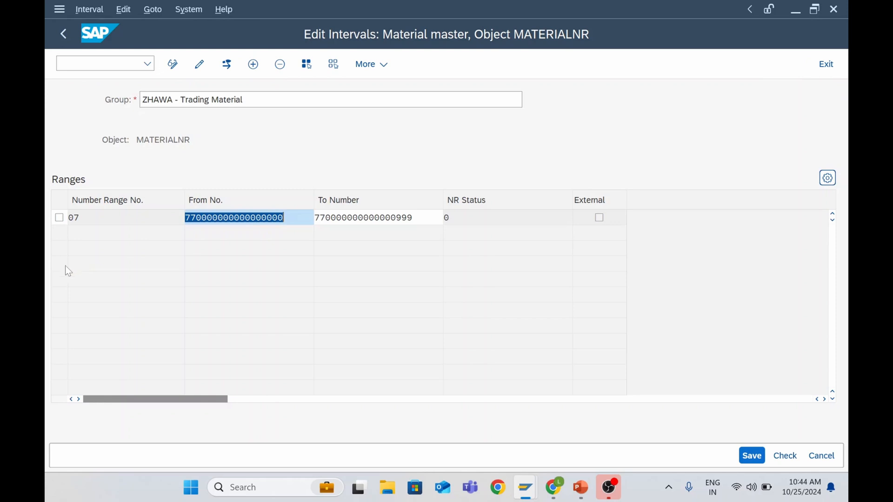
{"action": "left_click", "coordinate": [80, 218]}
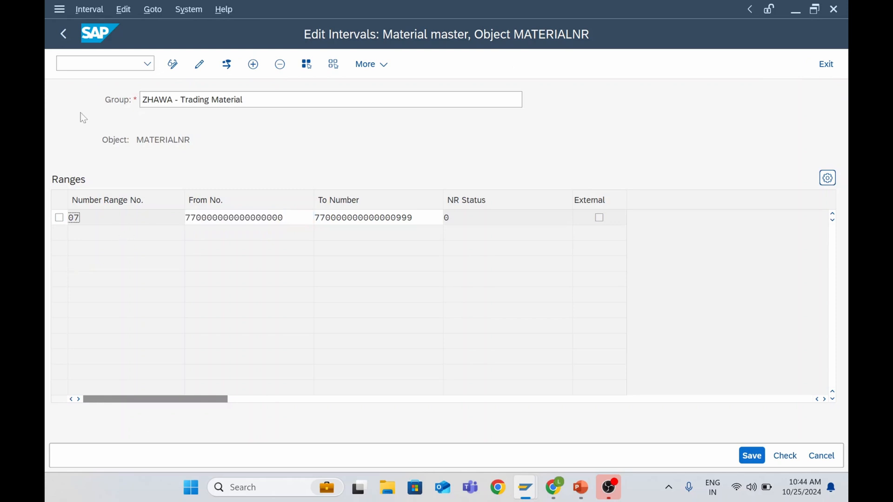
{"action": "left_click", "coordinate": [90, 10]}
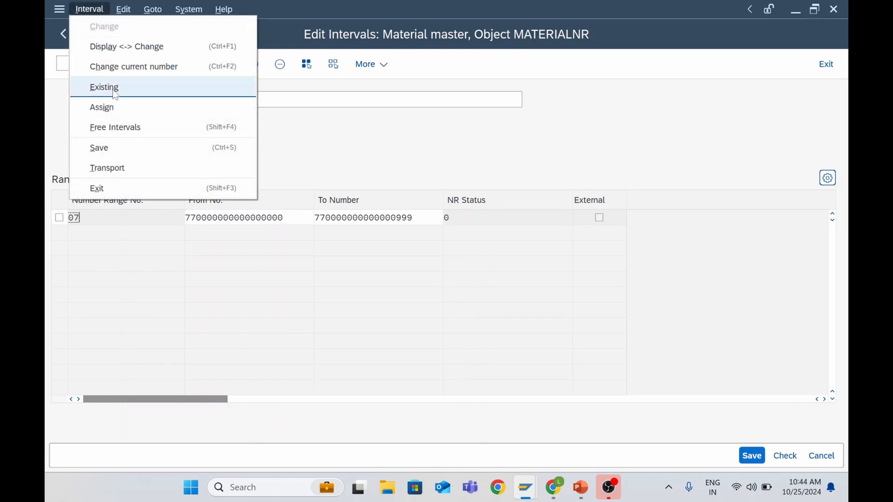
{"action": "left_click", "coordinate": [112, 116]}
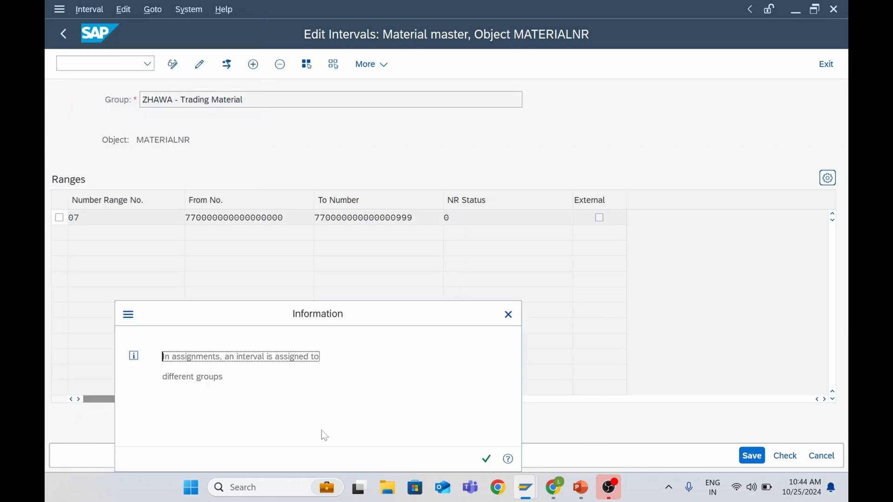
{"action": "left_click", "coordinate": [486, 459]}
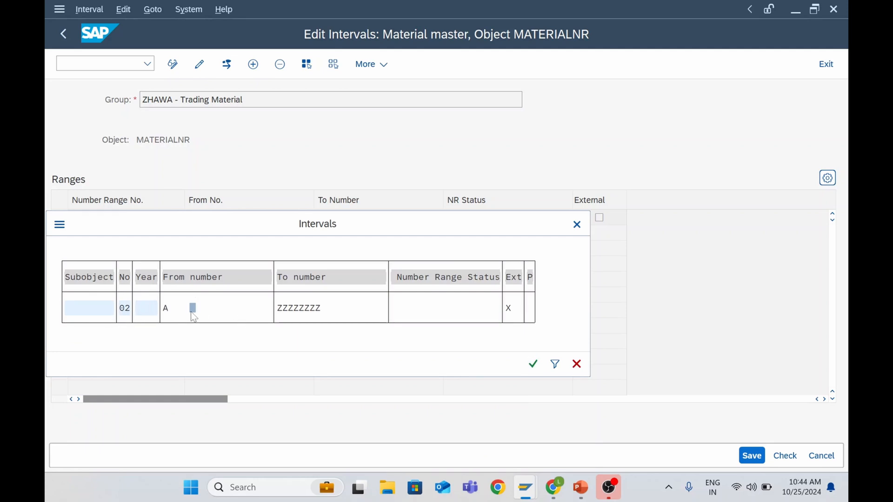
{"action": "key", "text": "Return"}
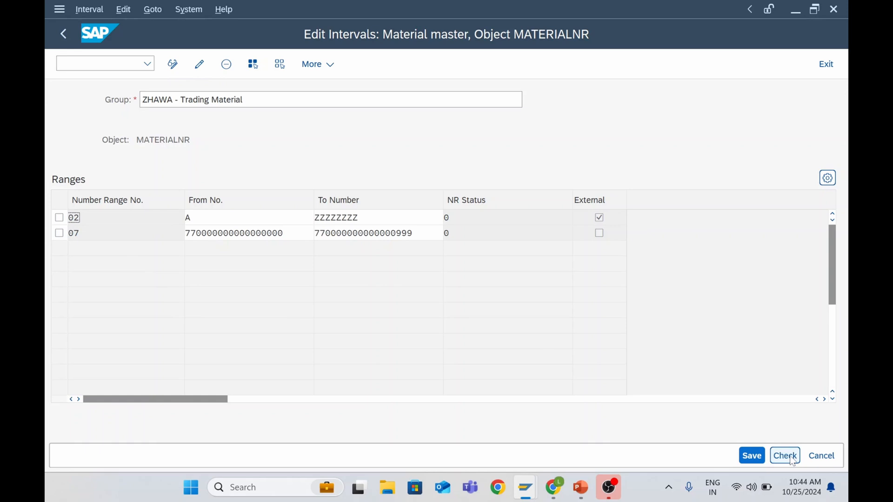
{"action": "left_click", "coordinate": [751, 456]}
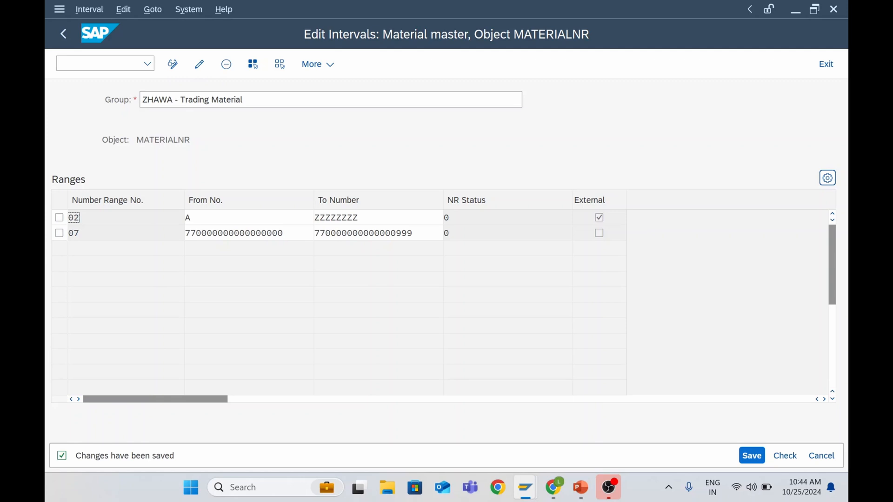
{"action": "left_click", "coordinate": [75, 232]}
{"action": "left_click", "coordinate": [66, 38]}
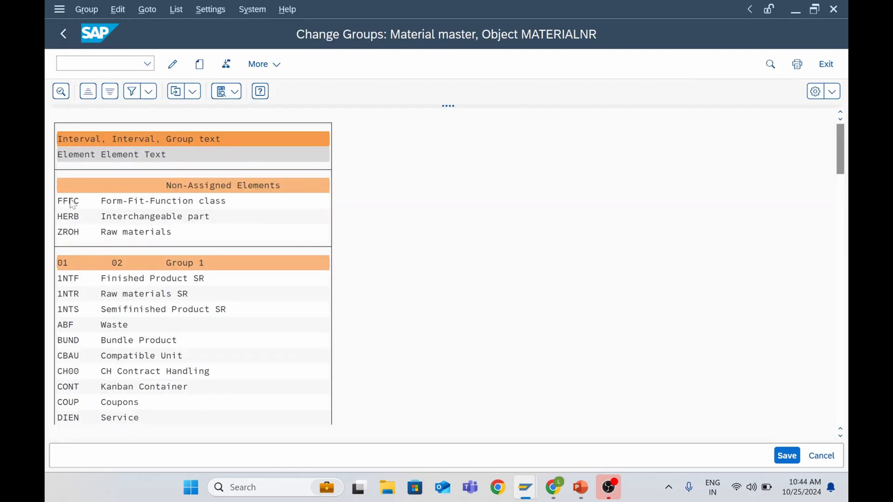
Review the number range groups and their material types, save the group changes and leave the group maintenance
{"action": "left_click_drag", "start_coordinate": [840, 149], "coordinate": [835, 311]}
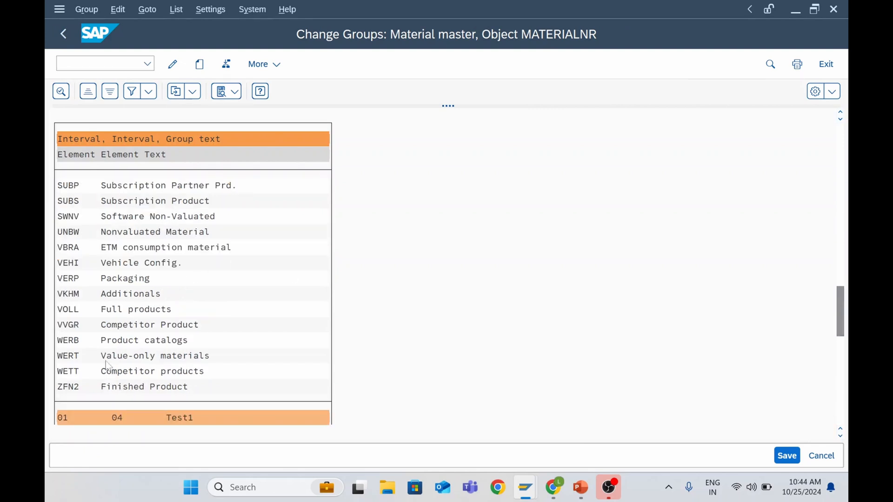
{"action": "scroll", "coordinate": [108, 349], "scroll_direction": "down", "scroll_amount": 3}
{"action": "scroll", "coordinate": [125, 374], "scroll_direction": "down", "scroll_amount": 10}
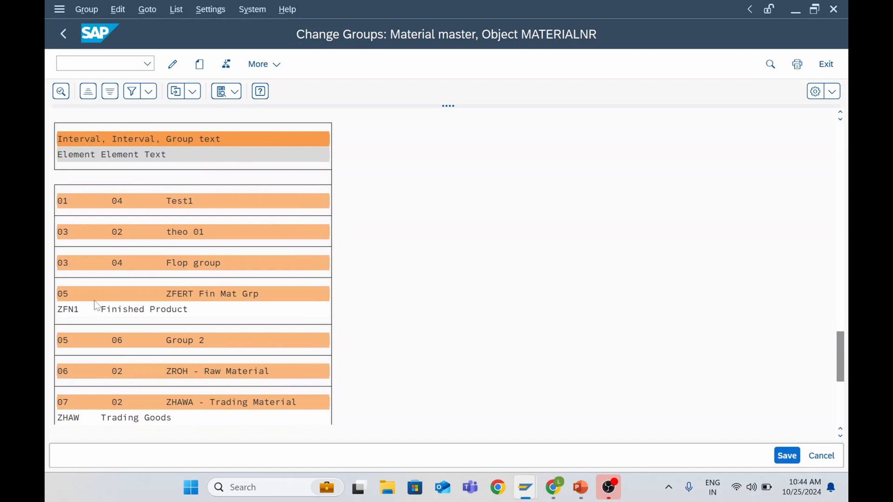
{"action": "scroll", "coordinate": [92, 324], "scroll_direction": "down", "scroll_amount": 1}
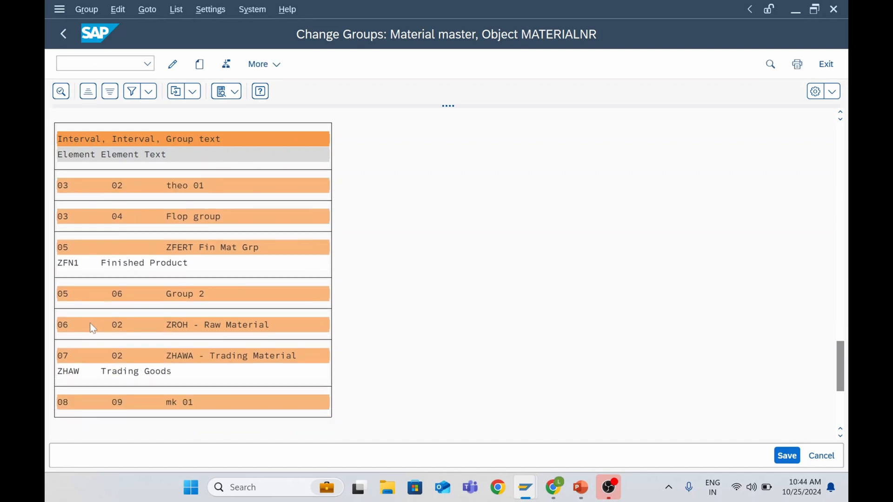
{"action": "scroll", "coordinate": [93, 328], "scroll_direction": "down", "scroll_amount": 1}
{"action": "scroll", "coordinate": [93, 328], "scroll_direction": "down", "scroll_amount": 1}
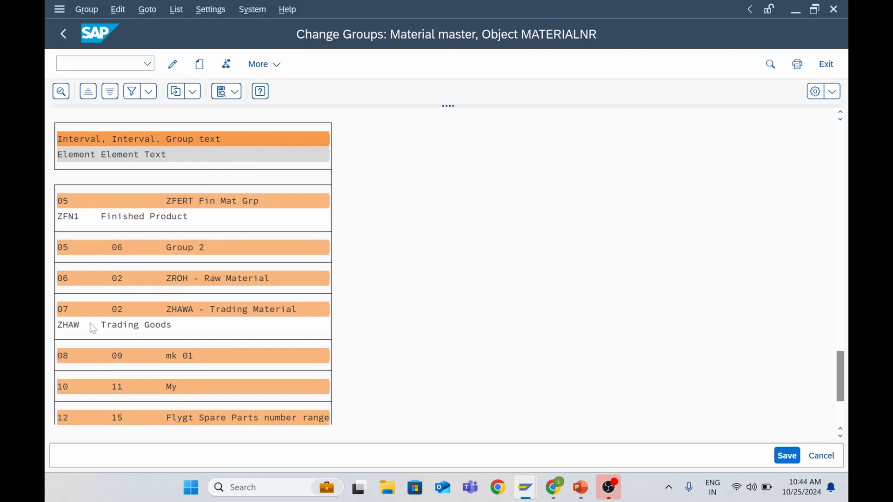
{"action": "scroll", "coordinate": [96, 344], "scroll_direction": "down", "scroll_amount": 1}
{"action": "key", "text": "ctrl+s"}
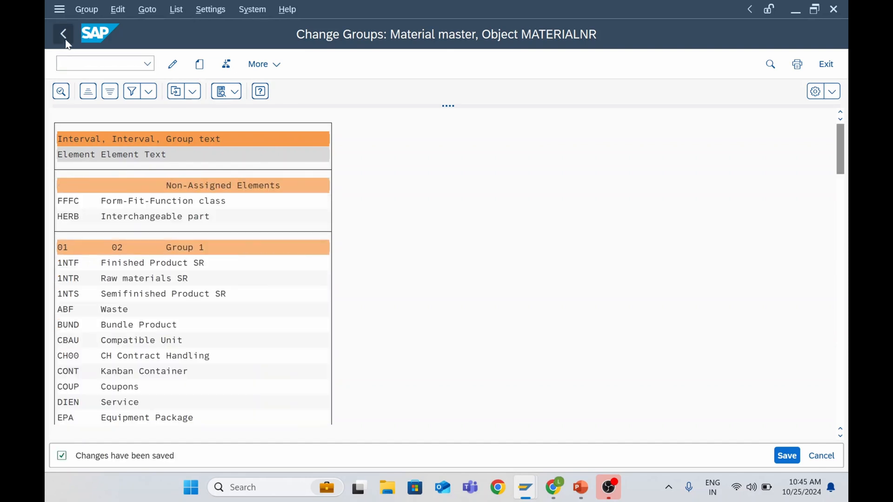
{"action": "left_click", "coordinate": [65, 40]}
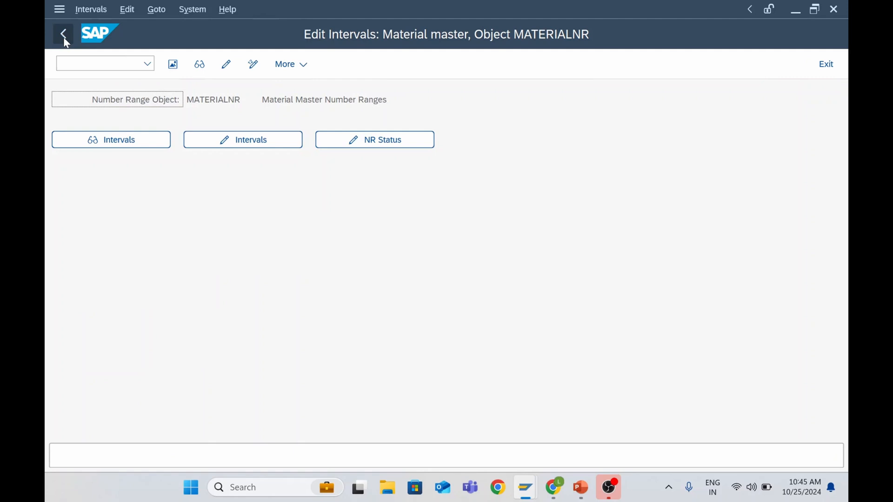
Display the material master intervals, check number ranges 06, 07 and 02, and return to the IMG structure
{"action": "left_click", "coordinate": [126, 145]}
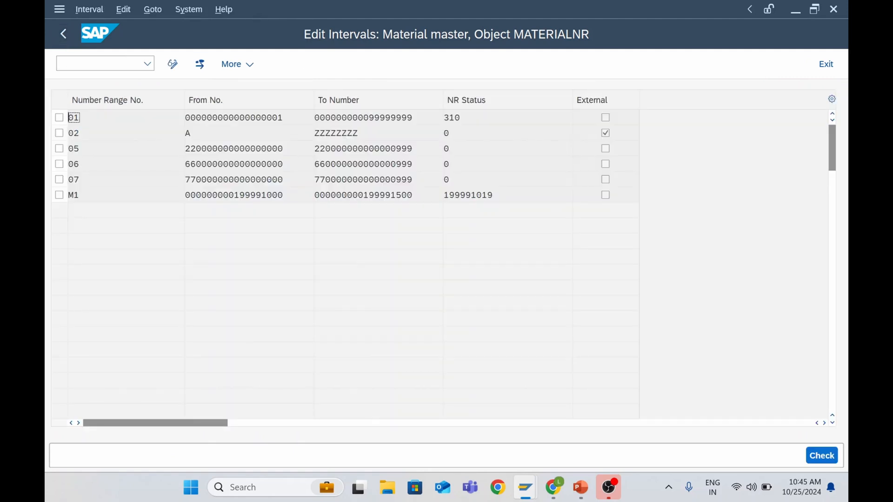
{"action": "left_click", "coordinate": [73, 164]}
{"action": "left_click", "coordinate": [75, 180]}
{"action": "left_click", "coordinate": [75, 133]}
{"action": "left_click", "coordinate": [63, 34]}
{"action": "left_click", "coordinate": [66, 40]}
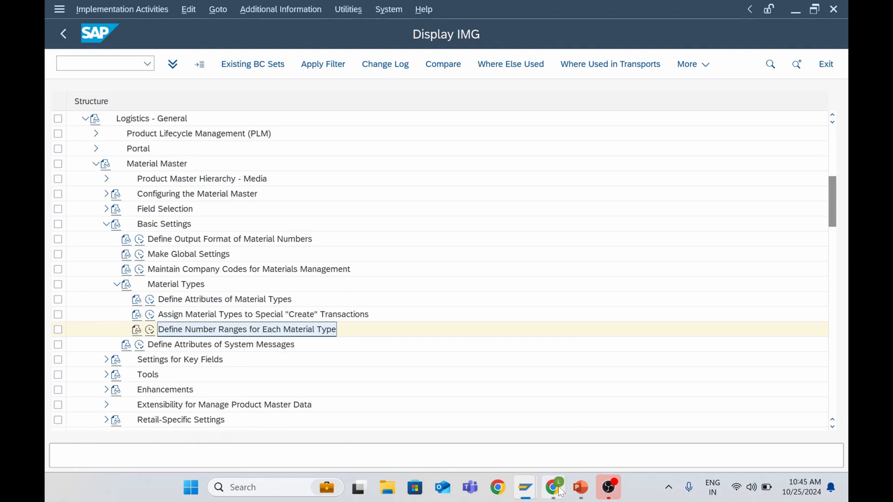
Switch to the SAP MM lesson in Chrome and read the guide to creating number ranges with MMNR
{"action": "mouse_move", "coordinate": [554, 487]}
{"action": "left_click", "coordinate": [548, 449]}
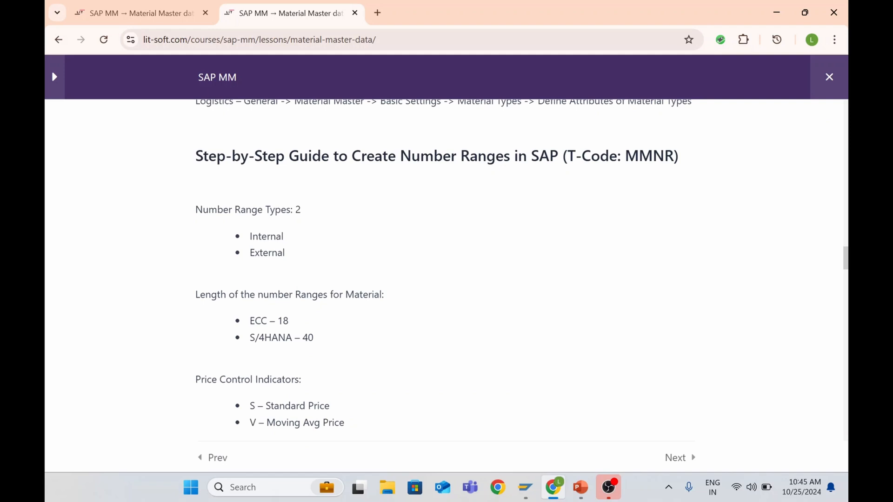
{"action": "scroll", "coordinate": [307, 279], "scroll_direction": "down", "scroll_amount": 2}
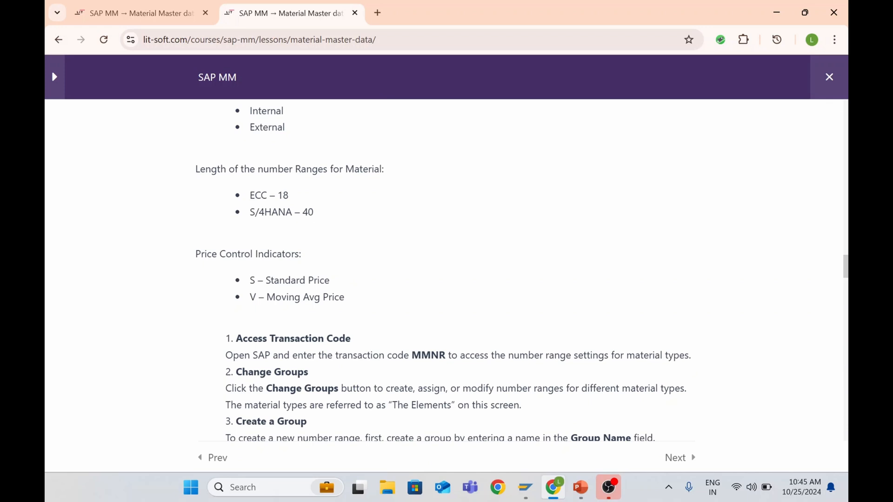
Read the remaining MMNR number range steps and the integration, testing and example data sections of the SAP MM lesson
{"action": "scroll", "coordinate": [341, 223], "scroll_direction": "down", "scroll_amount": 3}
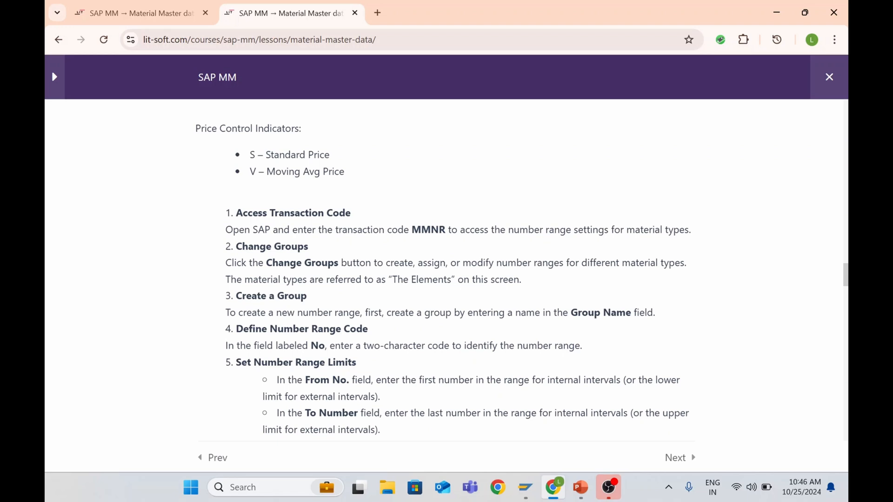
{"action": "scroll", "coordinate": [302, 200], "scroll_direction": "down", "scroll_amount": 1}
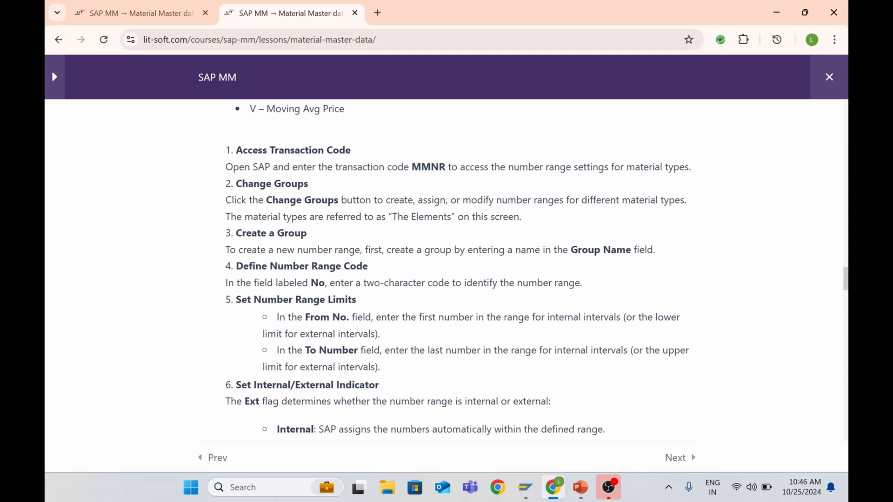
{"action": "scroll", "coordinate": [315, 346], "scroll_direction": "down", "scroll_amount": 5}
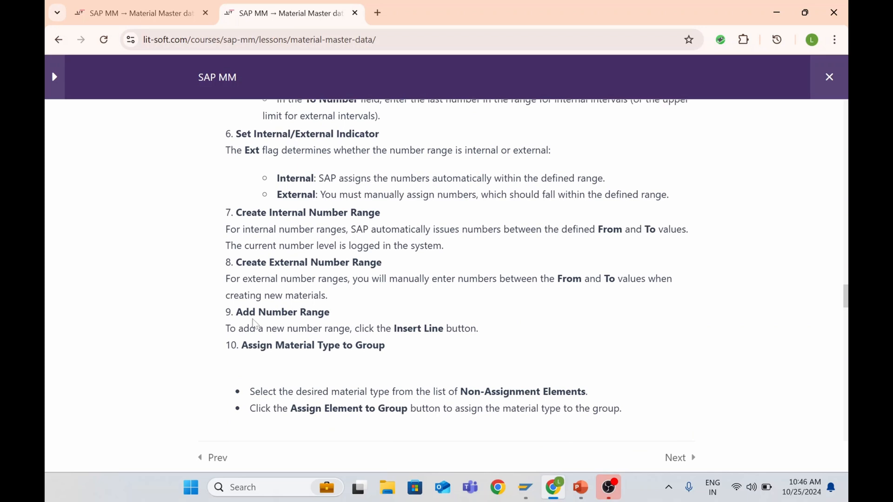
{"action": "scroll", "coordinate": [361, 324], "scroll_direction": "down", "scroll_amount": 3}
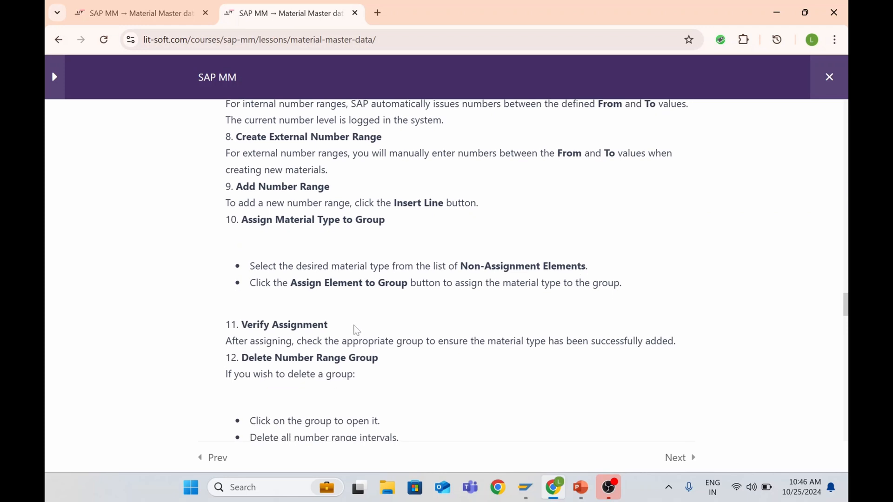
{"action": "scroll", "coordinate": [331, 257], "scroll_direction": "down", "scroll_amount": 3}
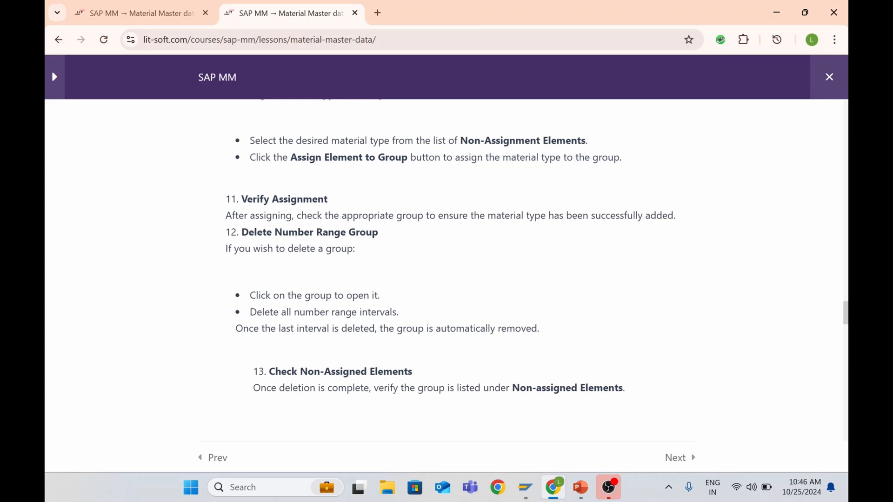
{"action": "scroll", "coordinate": [444, 272], "scroll_direction": "down", "scroll_amount": 2}
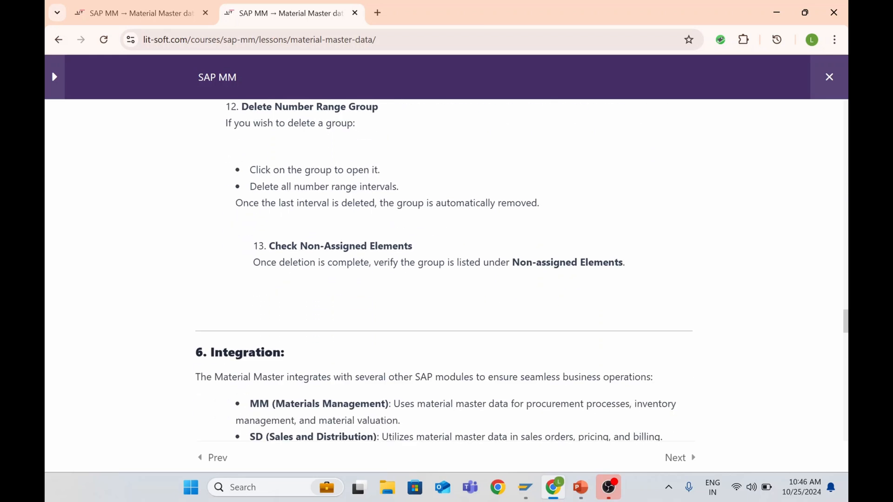
{"action": "scroll", "coordinate": [309, 248], "scroll_direction": "down", "scroll_amount": 5}
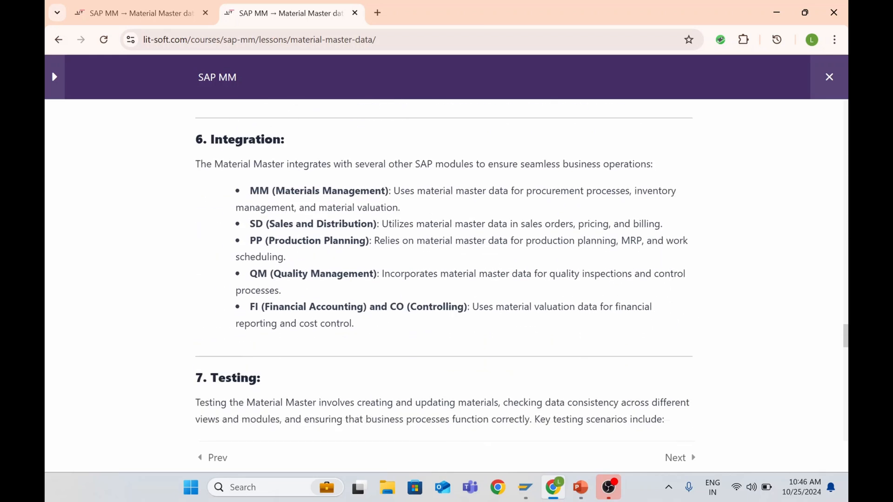
{"action": "scroll", "coordinate": [444, 270], "scroll_direction": "down", "scroll_amount": 10}
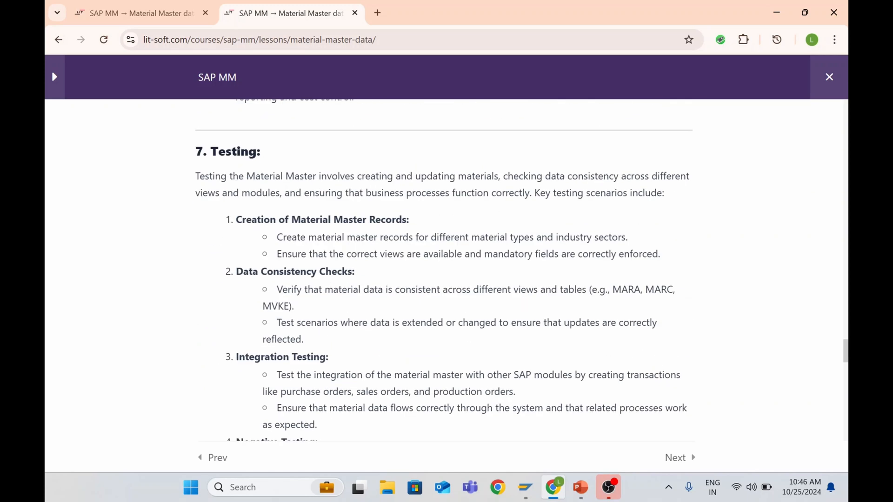
{"action": "scroll", "coordinate": [445, 270], "scroll_direction": "down", "scroll_amount": 4}
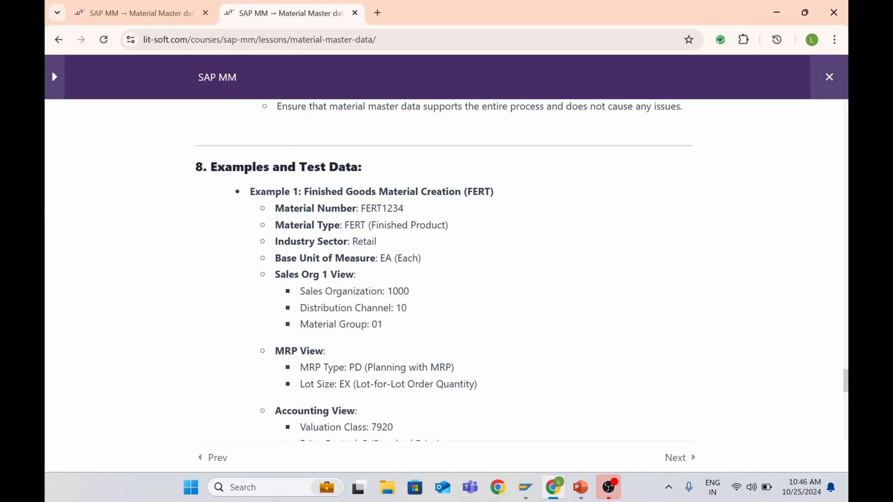
Switch back to SAP, open a new session and start material creation with transaction MM01
{"action": "key", "text": "alt+Tab"}
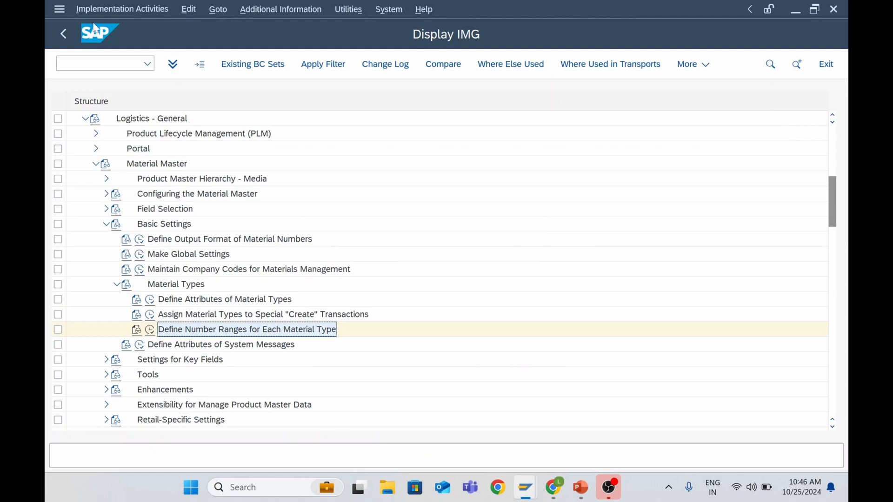
{"action": "left_click", "coordinate": [59, 9]}
{"action": "left_click", "coordinate": [90, 149]}
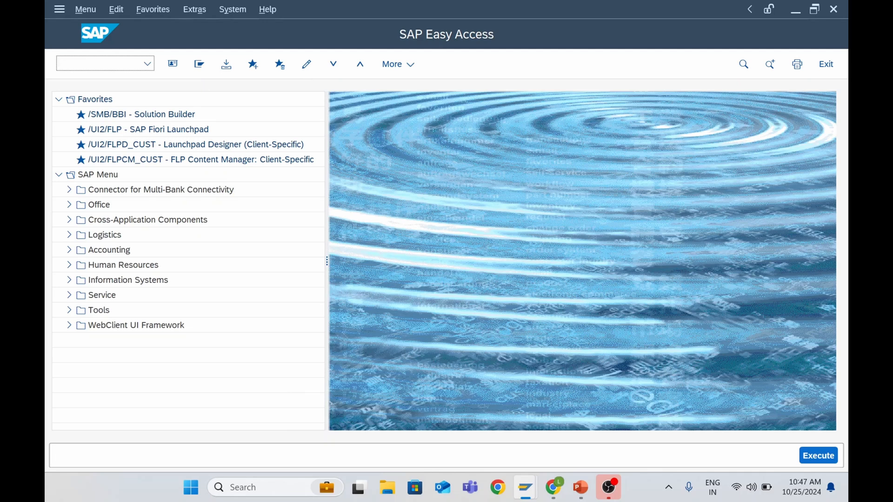
{"action": "type", "text": "mm01"}
{"action": "key", "text": "Return"}
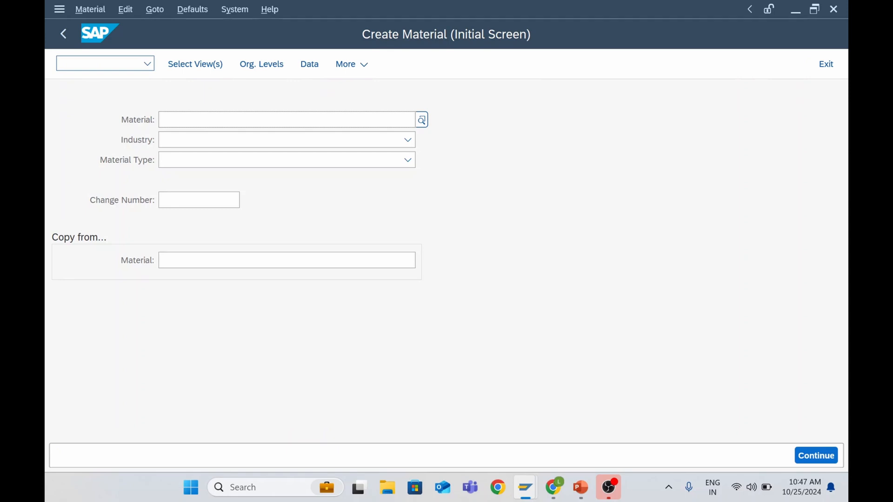
Enter R-302 as the reference material to copy from
{"action": "left_click", "coordinate": [180, 260]}
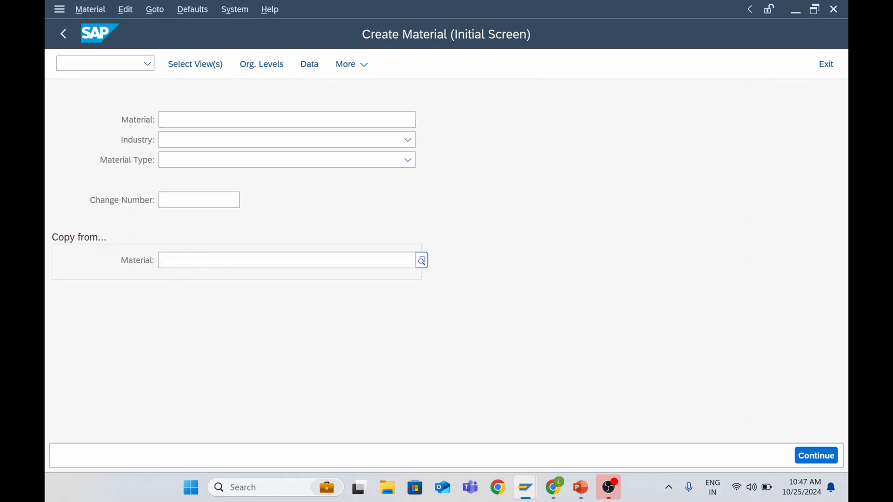
{"action": "key", "text": "Caps_Lock"}
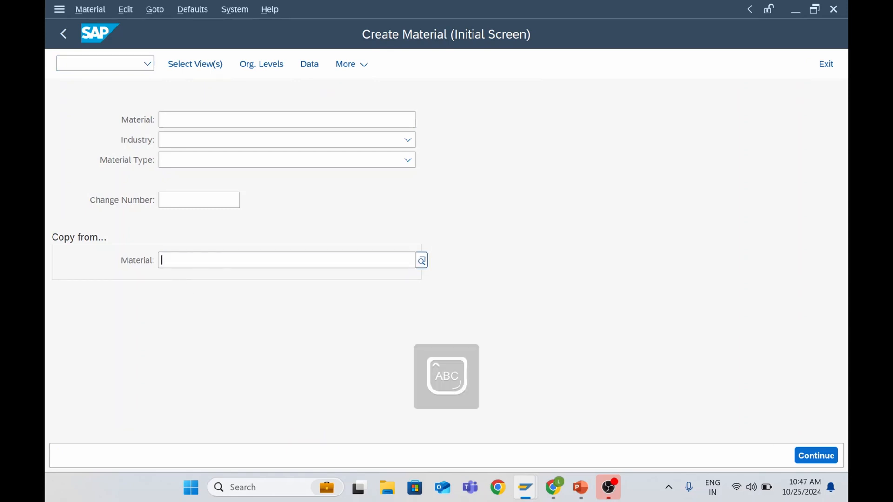
{"action": "type", "text": "R-"}
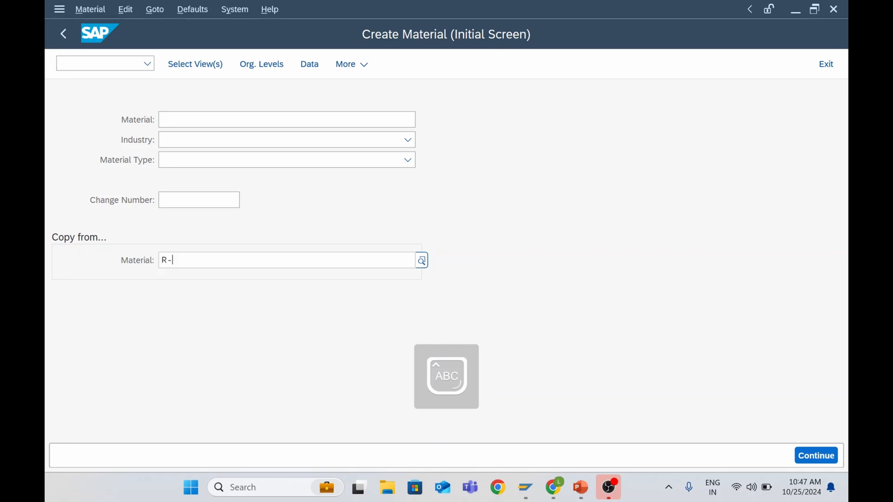
{"action": "type", "text": "302"}
{"action": "key", "text": "Return"}
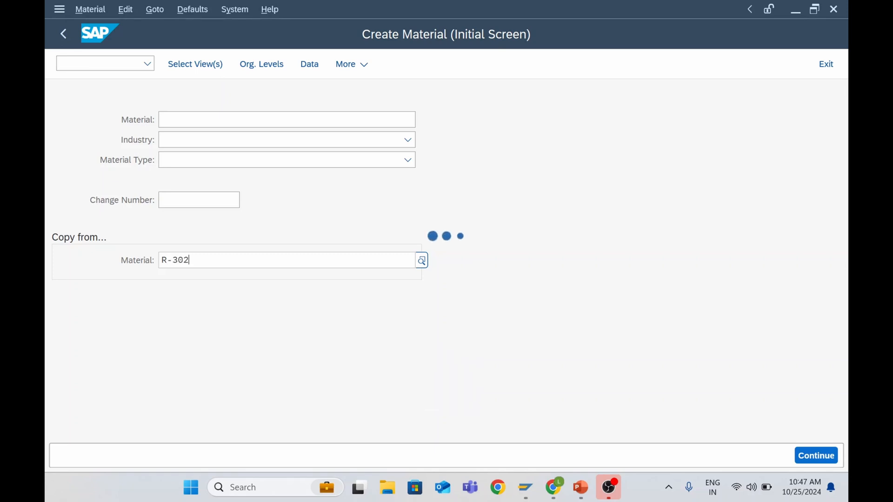
Enter ZROH-10 as the new material number and choose Mechanical engineering as its industry
{"action": "left_click", "coordinate": [160, 119]}
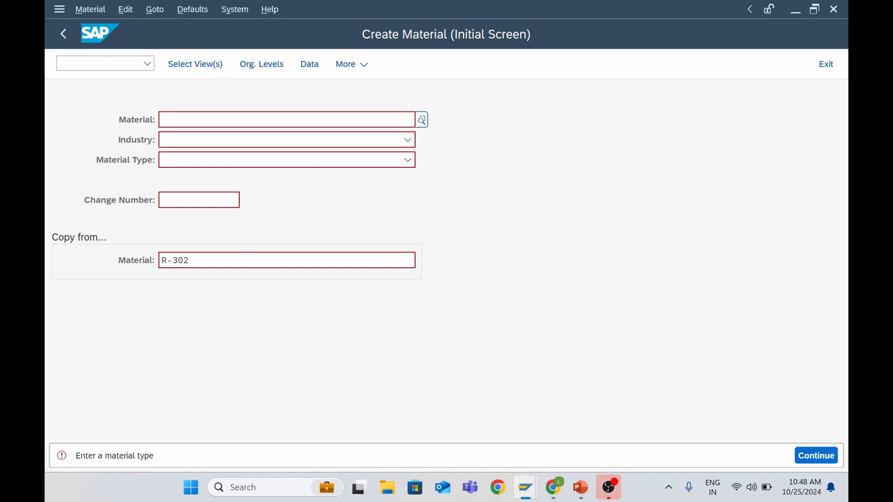
{"action": "type", "text": "Z"}
{"action": "type", "text": "R0"}
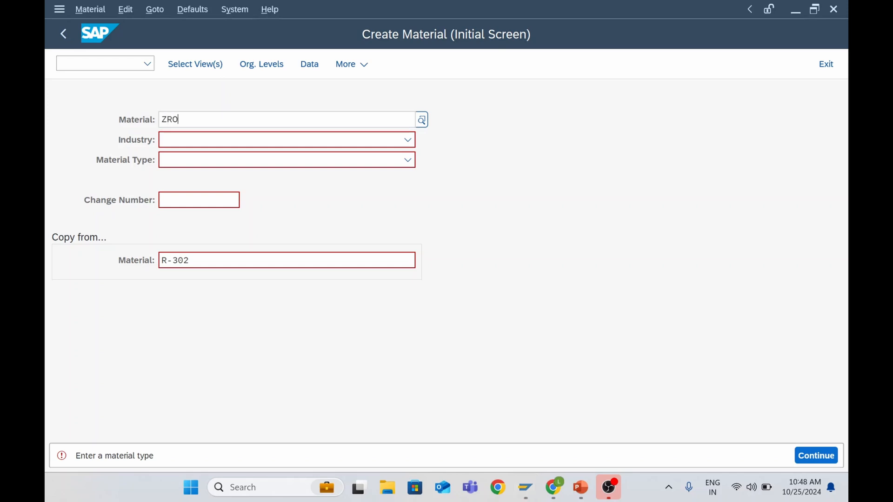
{"action": "type", "text": "H-10"}
{"action": "left_click", "coordinate": [408, 140]}
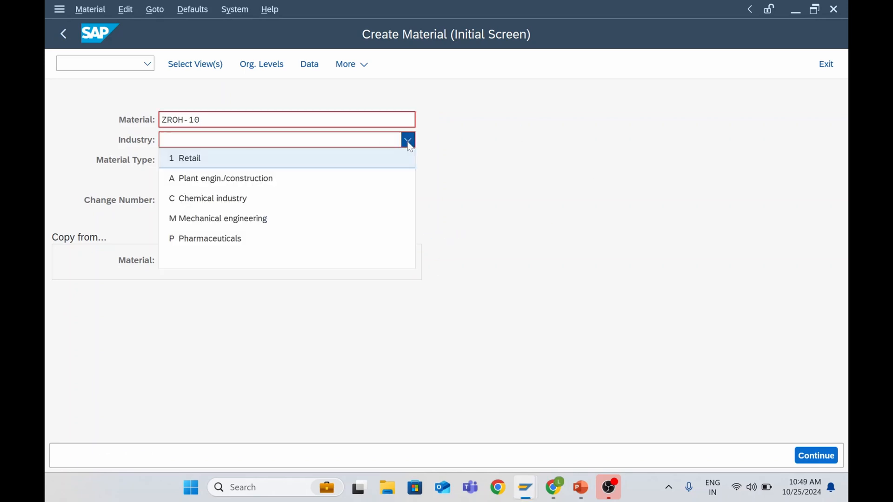
{"action": "left_click", "coordinate": [280, 219]}
Choose material type ZROH Raw materials and continue to the view selection
{"action": "left_click", "coordinate": [279, 163]}
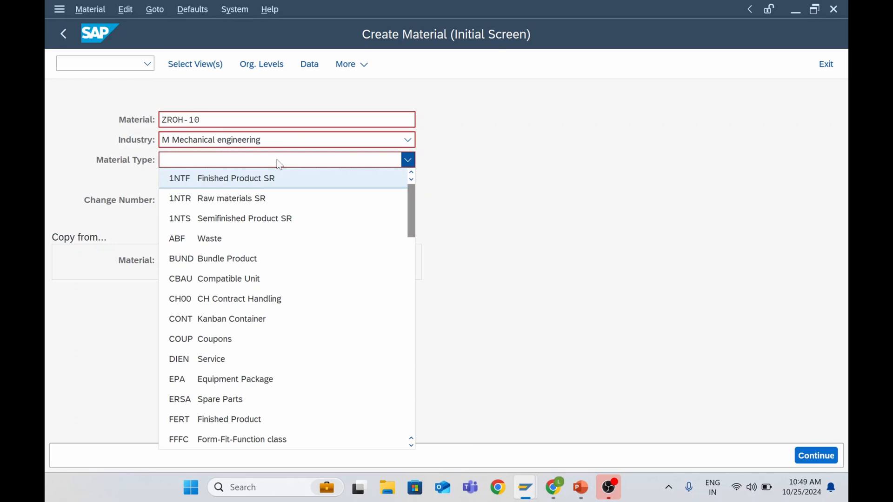
{"action": "key", "text": "z"}
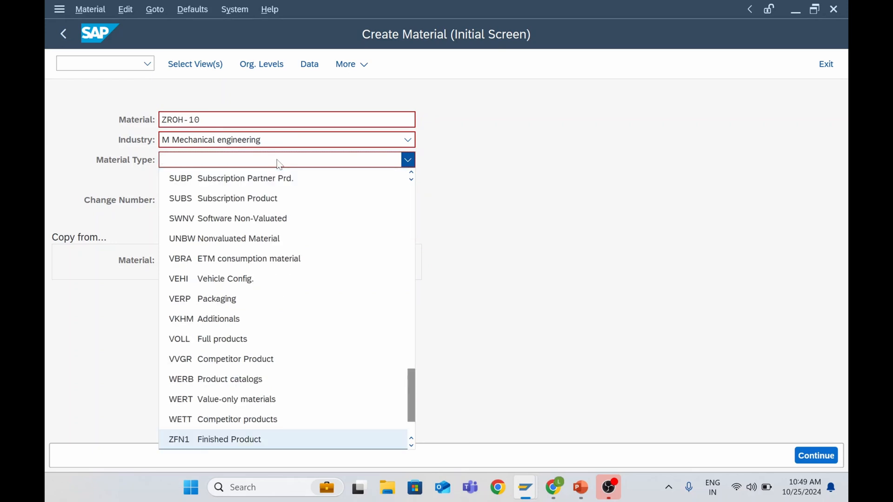
{"action": "scroll", "coordinate": [280, 319], "scroll_direction": "down", "scroll_amount": 2}
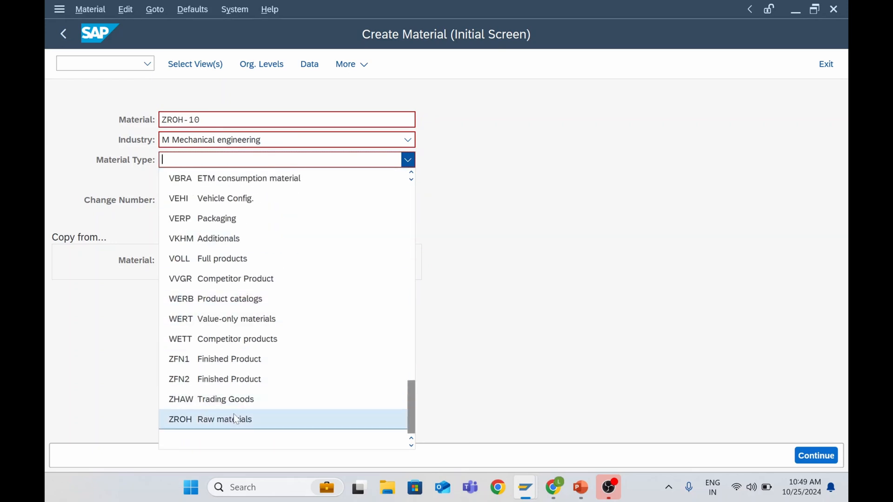
{"action": "left_click", "coordinate": [236, 419]}
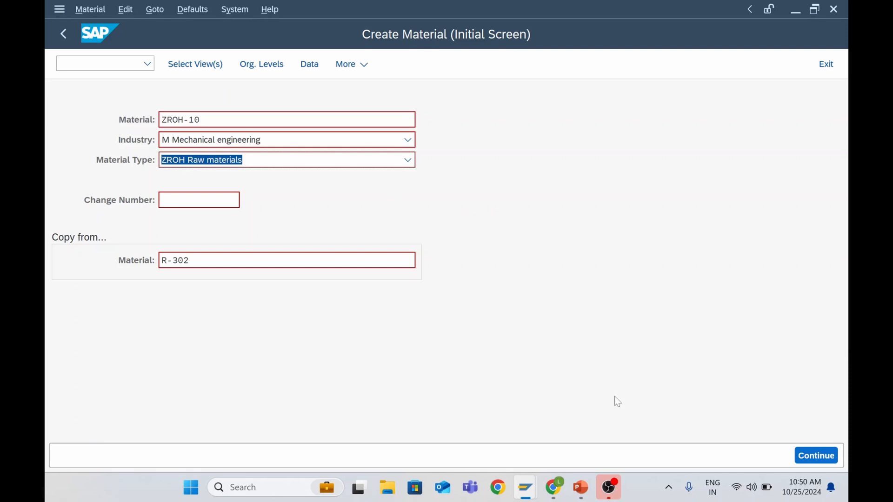
{"action": "left_click", "coordinate": [811, 455]}
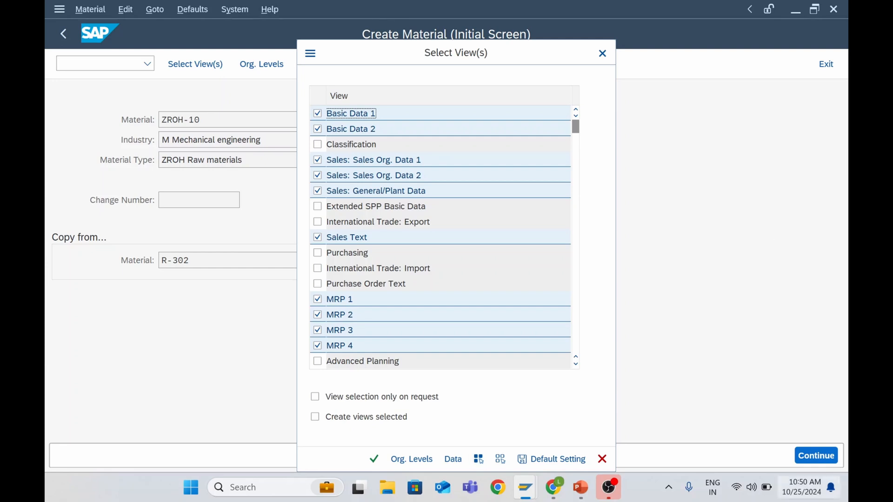
Deselect both Sales Org. Data views, Sales: General/Plant Data and Sales Text, and select the Purchasing and Purchase Order Text views
{"action": "left_click", "coordinate": [318, 160]}
{"action": "left_click", "coordinate": [318, 176]}
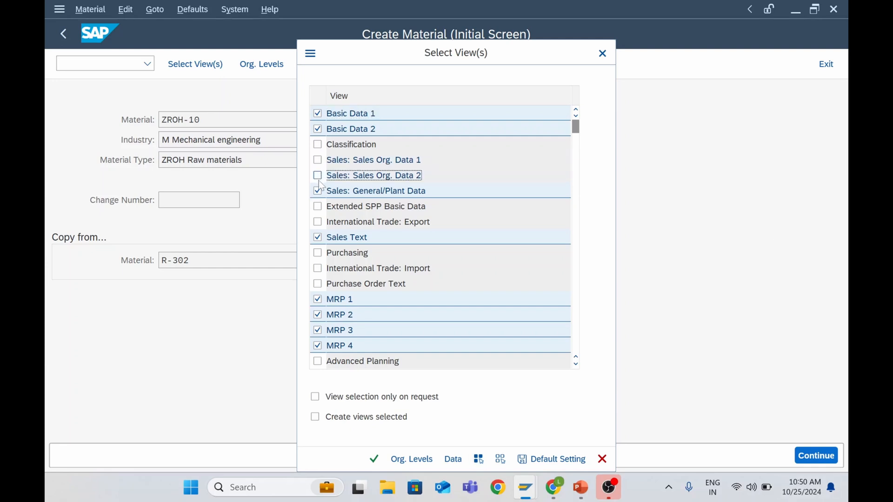
{"action": "left_click", "coordinate": [317, 191]}
{"action": "left_click", "coordinate": [318, 238]}
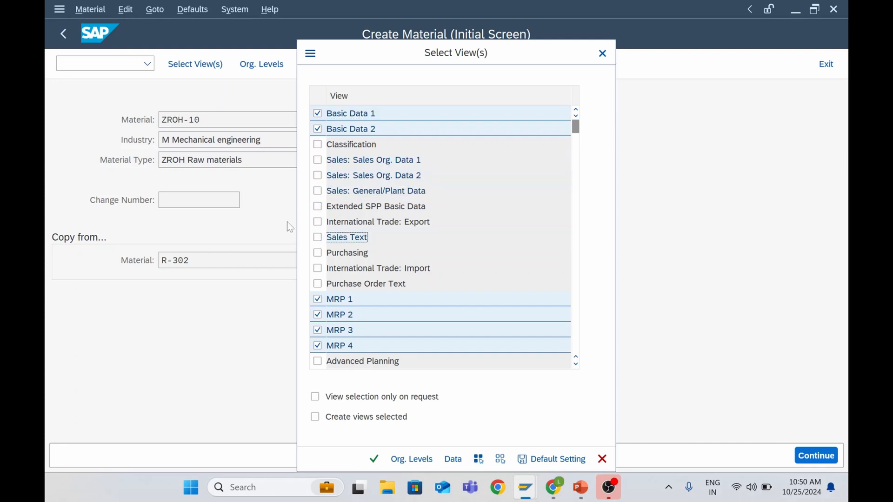
{"action": "left_click", "coordinate": [318, 252]}
{"action": "left_click", "coordinate": [318, 284]}
{"action": "scroll", "coordinate": [388, 312], "scroll_direction": "down", "scroll_amount": 5}
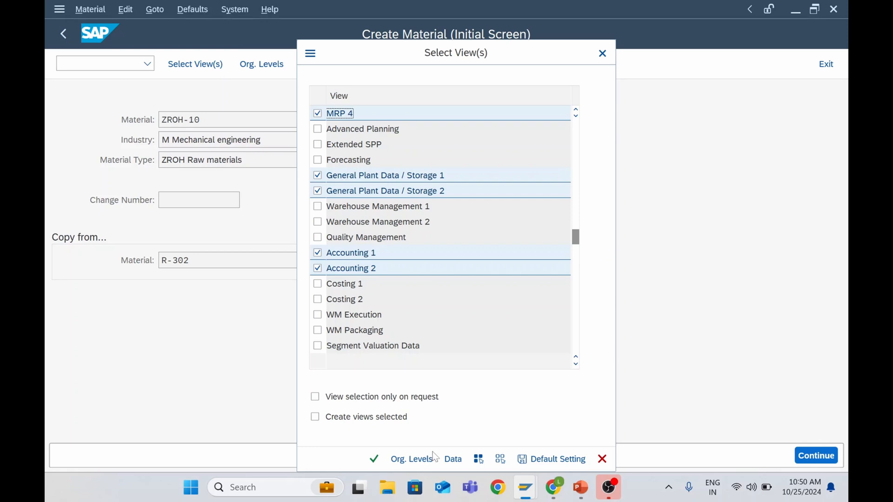
Set the storage location to 8802 for plant 8888, keep 1710 and 171A as copy-from levels, and confirm the organizational levels
{"action": "left_click", "coordinate": [412, 459]}
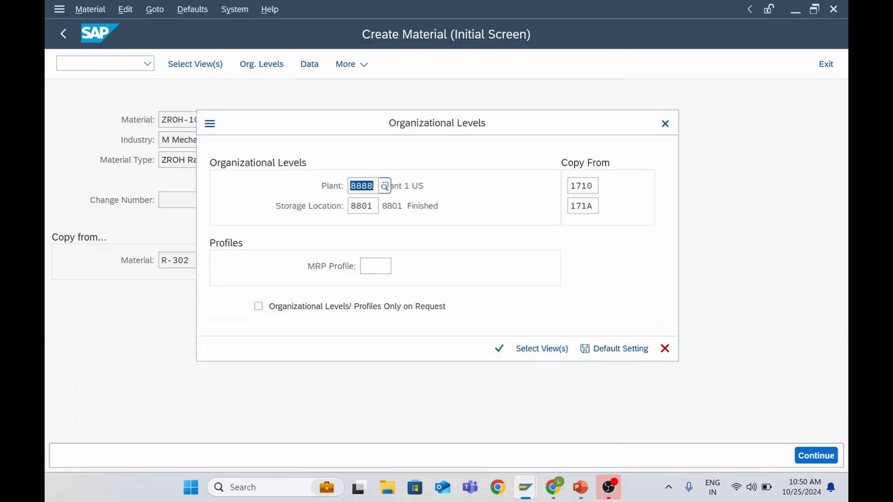
{"action": "left_click", "coordinate": [367, 186]}
{"action": "left_click", "coordinate": [362, 206]}
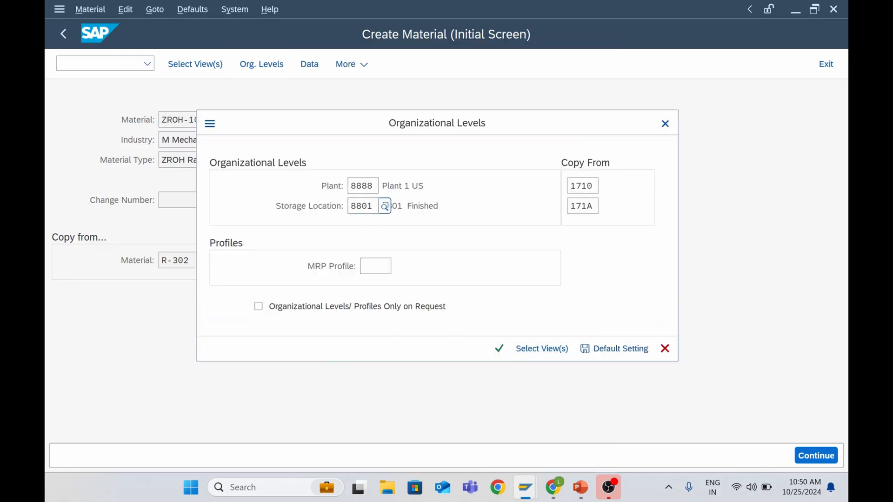
{"action": "left_click", "coordinate": [385, 208]}
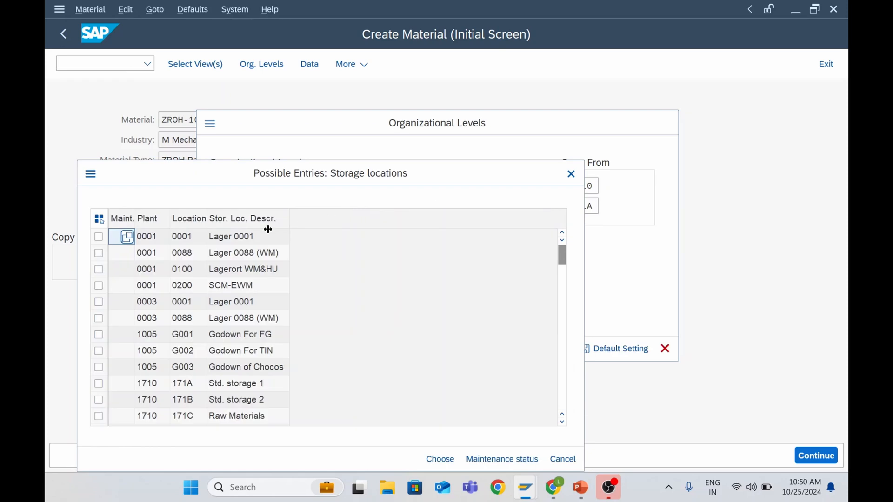
{"action": "scroll", "coordinate": [166, 377], "scroll_direction": "down", "scroll_amount": 20}
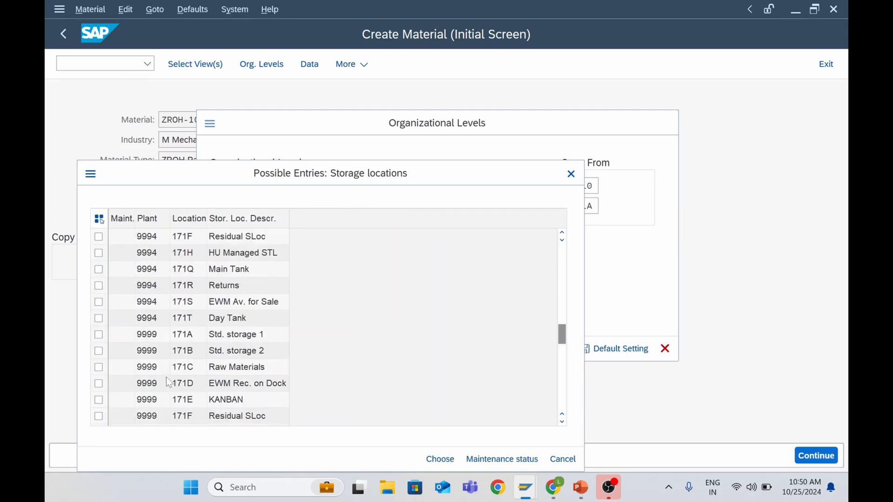
{"action": "scroll", "coordinate": [166, 380], "scroll_direction": "up", "scroll_amount": 3}
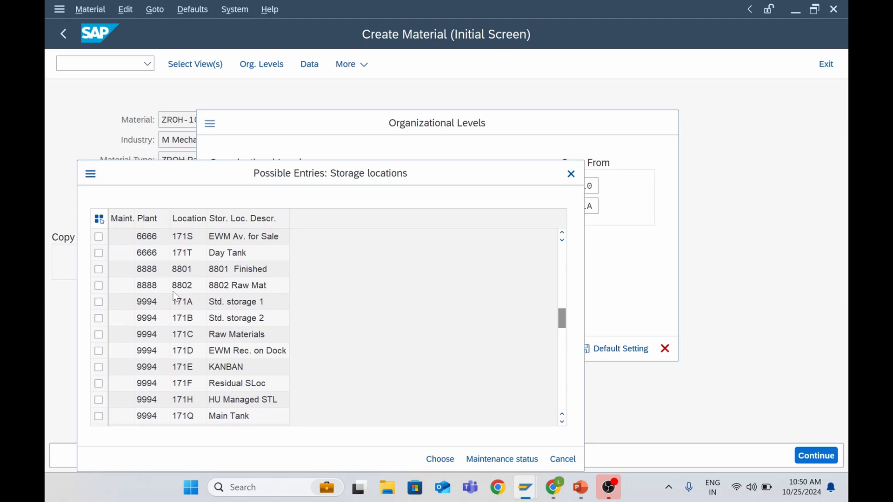
{"action": "double_click", "coordinate": [229, 285]}
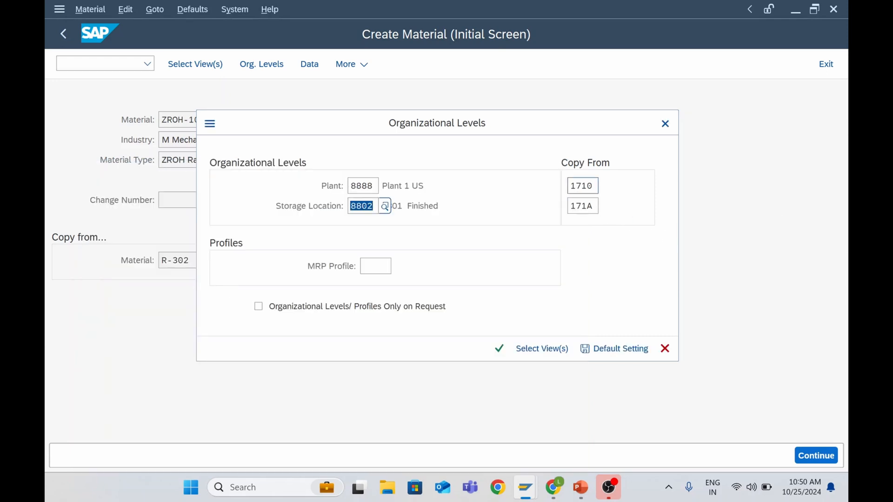
{"action": "left_click", "coordinate": [587, 186]}
{"action": "left_click", "coordinate": [582, 205]}
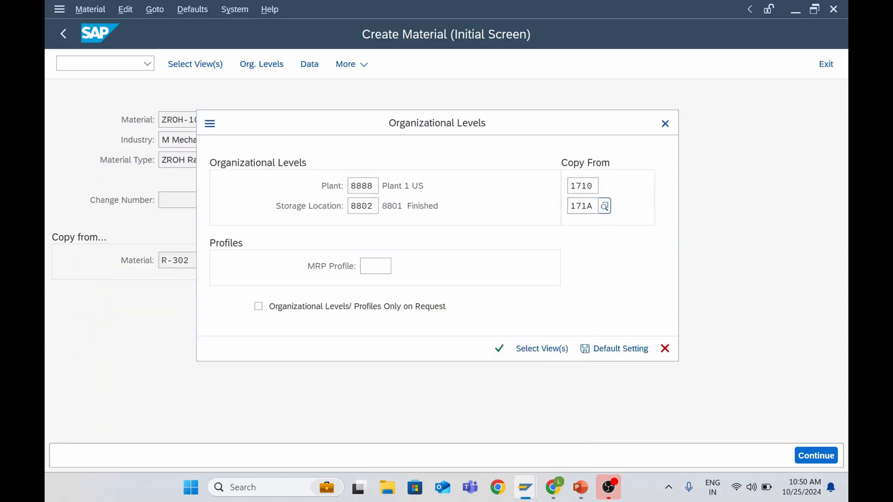
{"action": "left_click", "coordinate": [499, 348]}
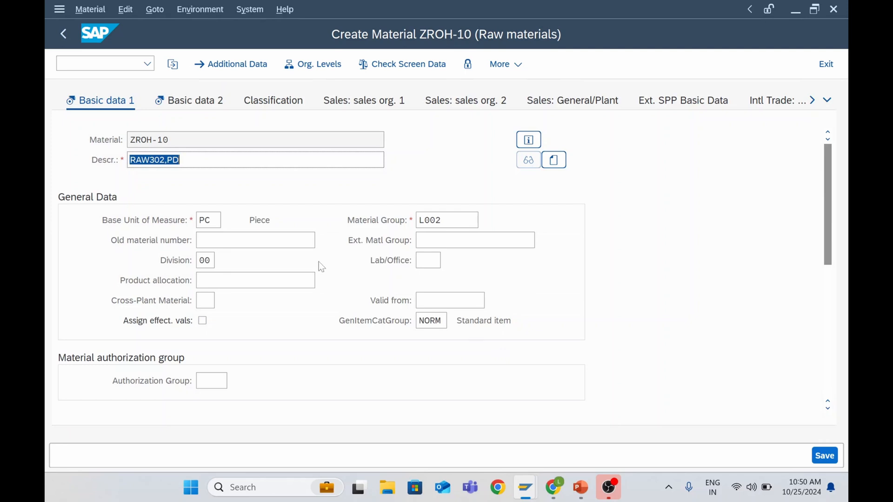
Choose L002 Raw Materials as the material group for ZROH-10 in the Basic data 1 view
{"action": "left_click", "coordinate": [205, 140]}
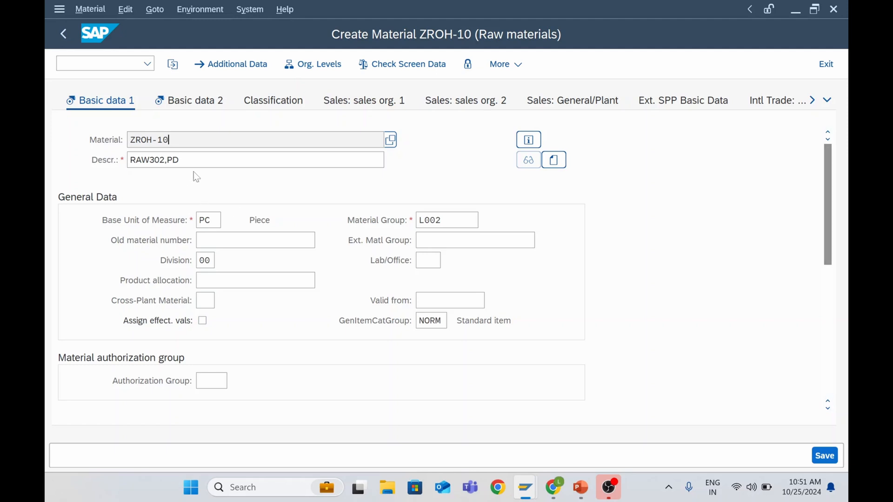
{"action": "left_click", "coordinate": [162, 160]}
{"action": "left_click", "coordinate": [444, 221]}
{"action": "left_click", "coordinate": [484, 220]}
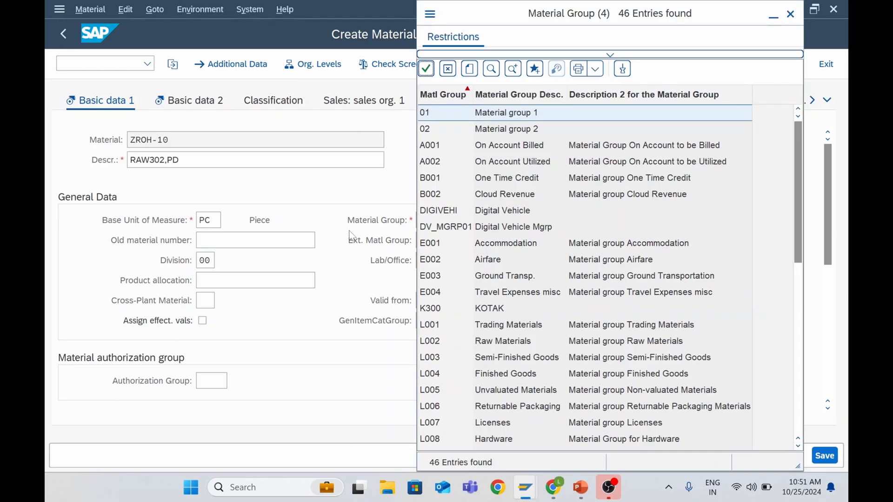
{"action": "left_click", "coordinate": [495, 342]}
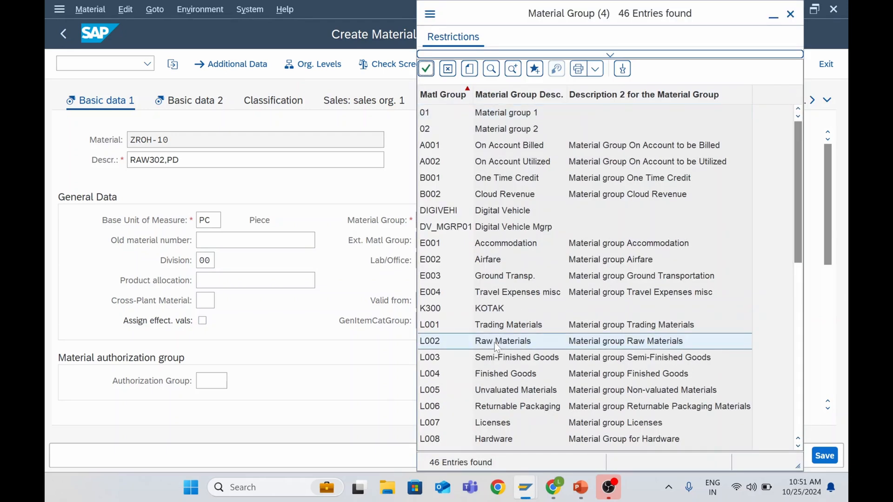
{"action": "double_click", "coordinate": [495, 343]}
Review the remaining Basic data 1 fields, including dimensions and weights, and examine the Basic data 2 view
{"action": "scroll", "coordinate": [298, 318], "scroll_direction": "down", "scroll_amount": 3}
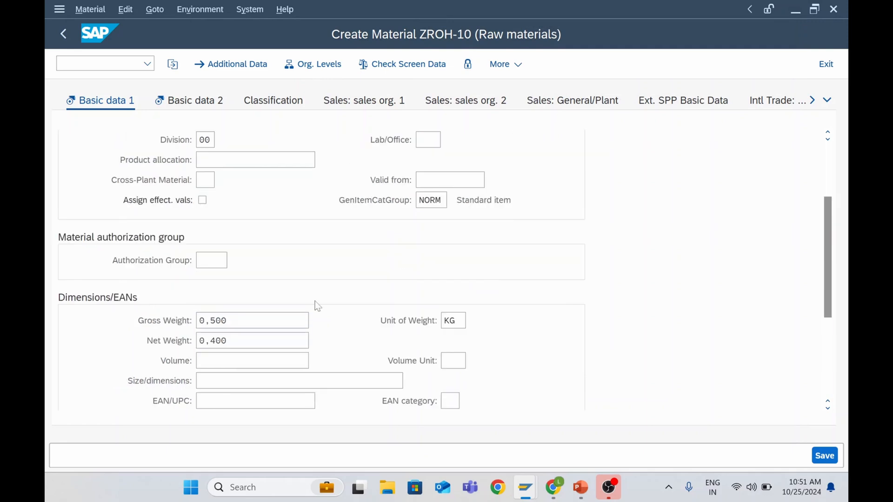
{"action": "scroll", "coordinate": [282, 302], "scroll_direction": "down", "scroll_amount": 3}
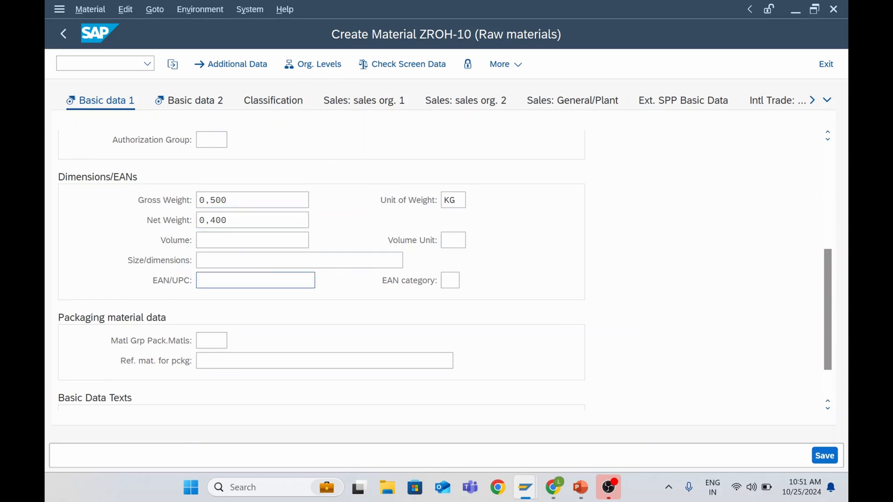
{"action": "scroll", "coordinate": [273, 286], "scroll_direction": "down", "scroll_amount": 2}
{"action": "scroll", "coordinate": [271, 281], "scroll_direction": "up", "scroll_amount": 8}
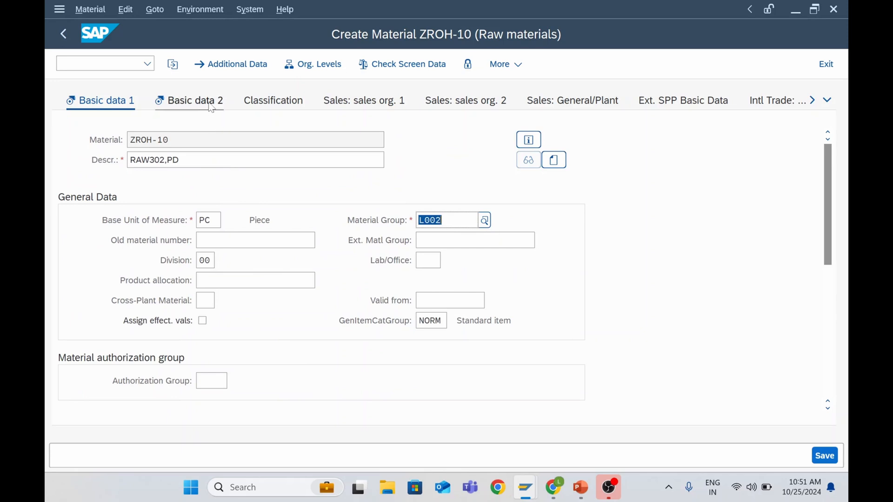
{"action": "left_click", "coordinate": [189, 101]}
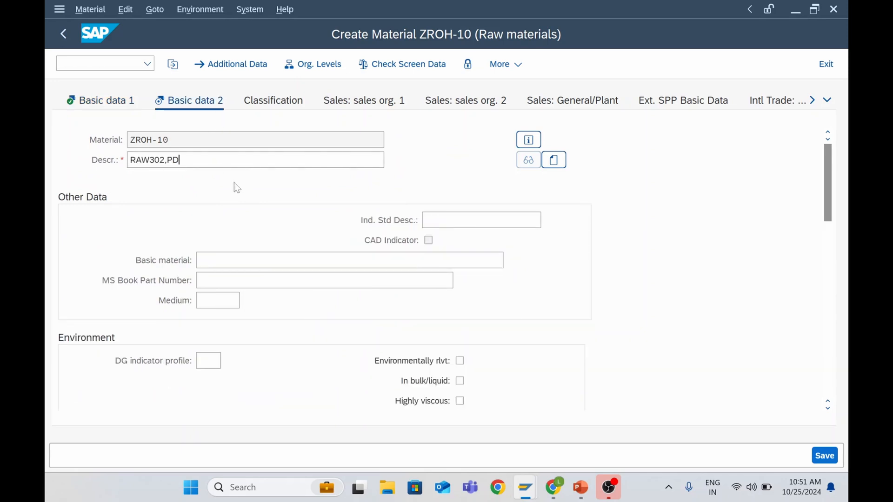
{"action": "scroll", "coordinate": [326, 288], "scroll_direction": "down", "scroll_amount": 15}
{"action": "scroll", "coordinate": [315, 305], "scroll_direction": "up", "scroll_amount": 15}
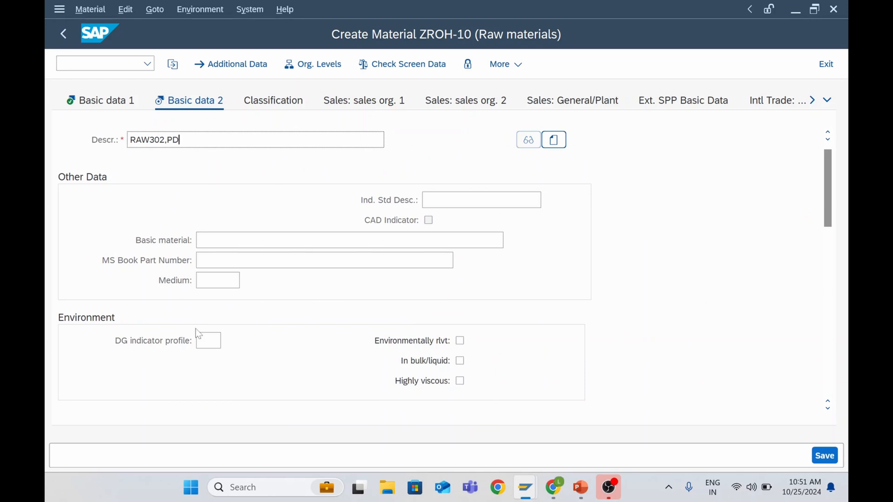
{"action": "scroll", "coordinate": [275, 353], "scroll_direction": "down", "scroll_amount": 5}
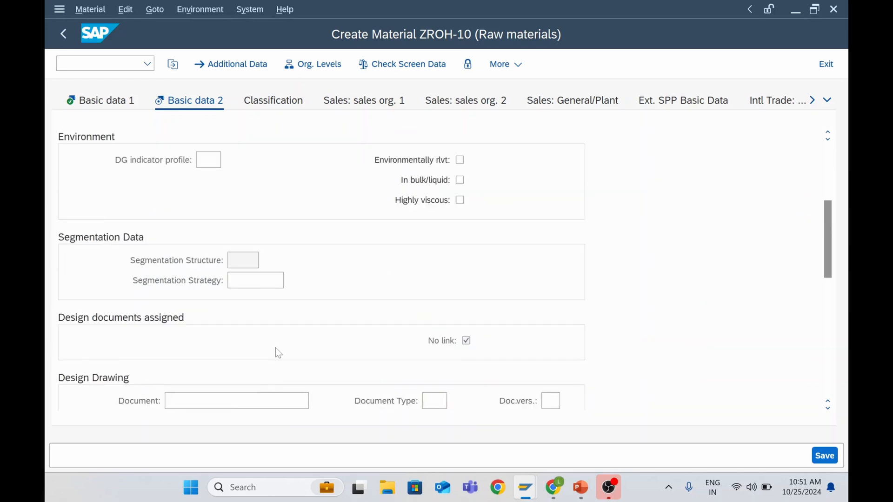
{"action": "scroll", "coordinate": [277, 353], "scroll_direction": "down", "scroll_amount": 3}
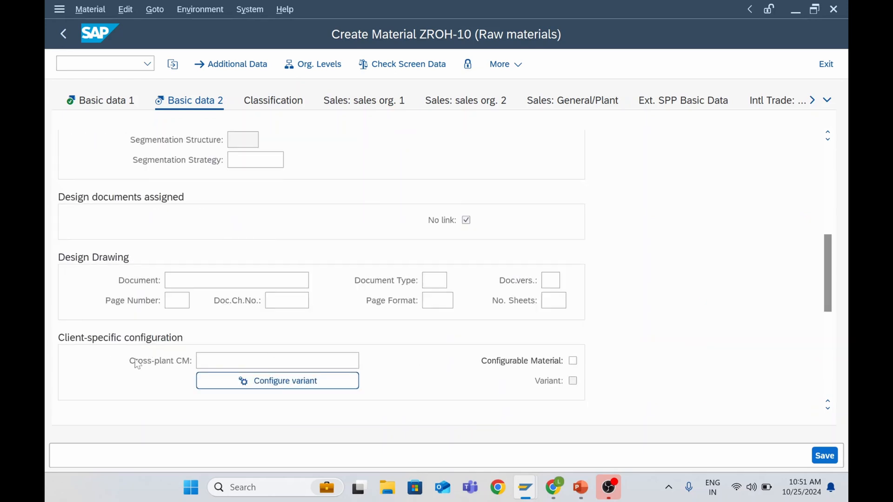
{"action": "scroll", "coordinate": [402, 345], "scroll_direction": "up", "scroll_amount": 8}
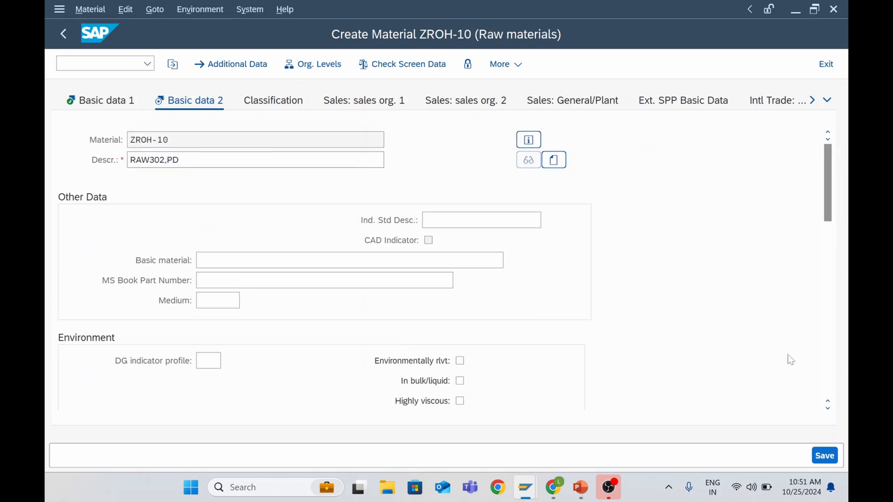
Cancel the organizational levels request for the first sales organization view and open the Purchasing view
{"action": "left_click", "coordinate": [390, 106]}
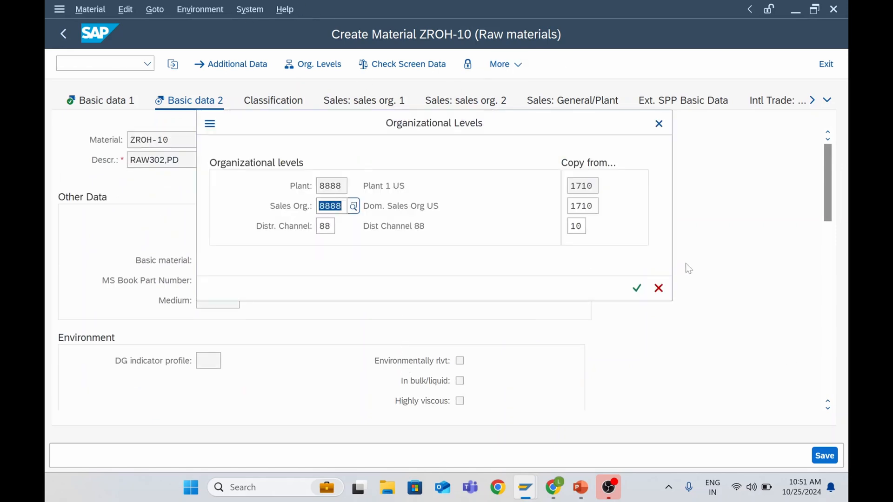
{"action": "left_click", "coordinate": [659, 288]}
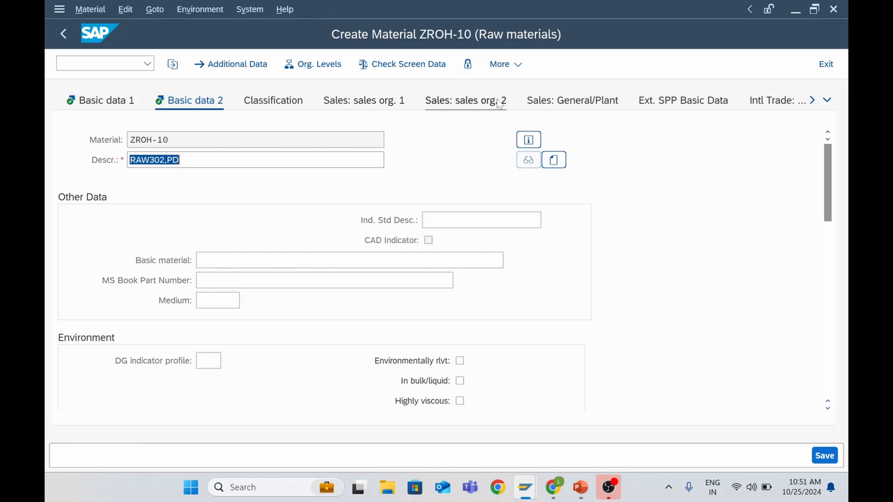
{"action": "left_click", "coordinate": [812, 101]}
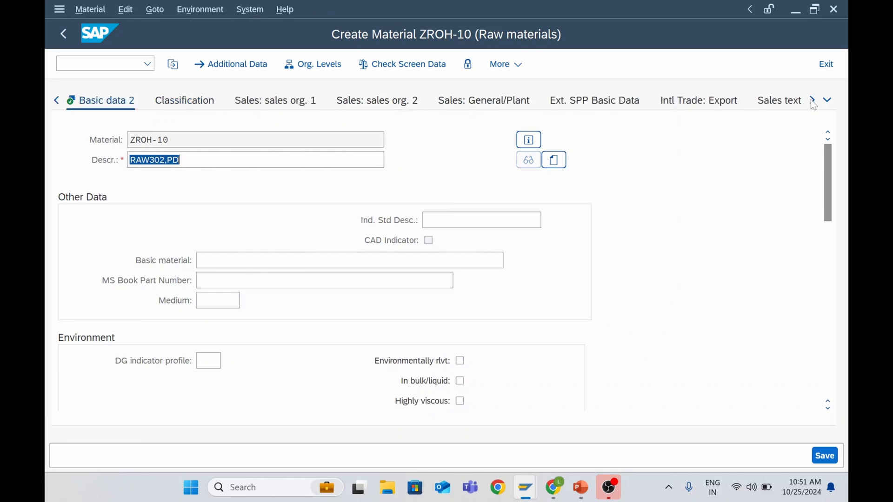
{"action": "left_click", "coordinate": [812, 101]}
{"action": "left_click", "coordinate": [812, 101]}
{"action": "left_click", "coordinate": [812, 101]}
{"action": "left_click", "coordinate": [591, 102]}
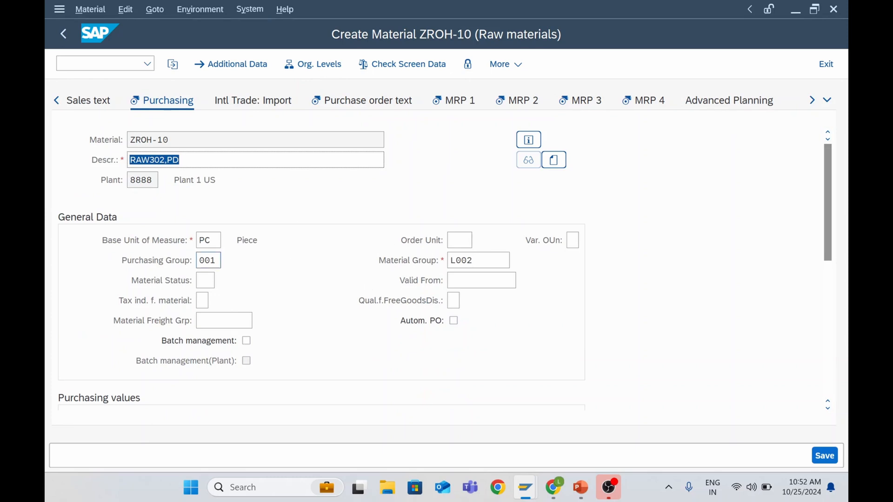
Check the available purchasing groups and review the purchasing values and manufacturer data in the Purchasing view
{"action": "left_click", "coordinate": [212, 261]}
{"action": "left_click", "coordinate": [226, 261]}
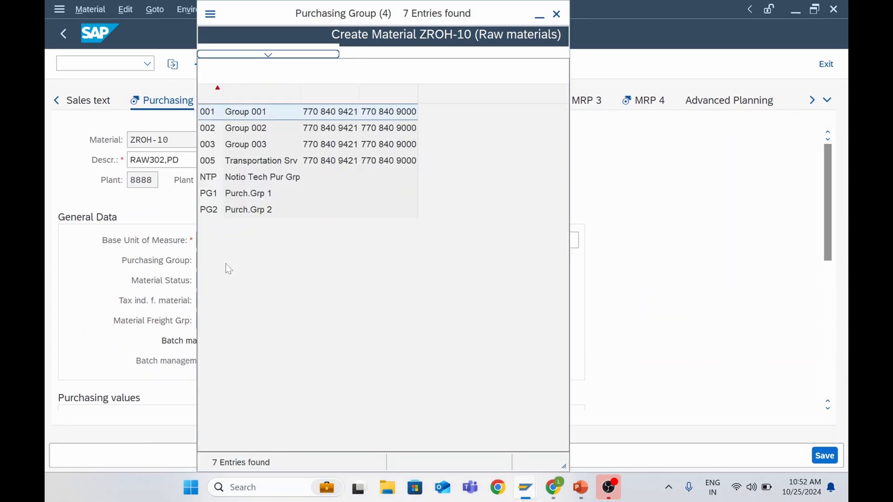
{"action": "left_click", "coordinate": [206, 68]}
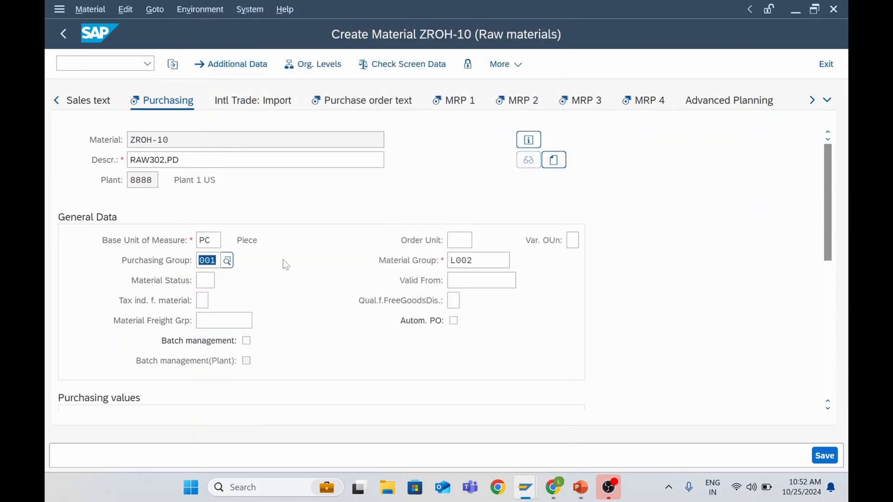
{"action": "scroll", "coordinate": [303, 320], "scroll_direction": "down", "scroll_amount": 3}
{"action": "scroll", "coordinate": [279, 314], "scroll_direction": "up", "scroll_amount": 1}
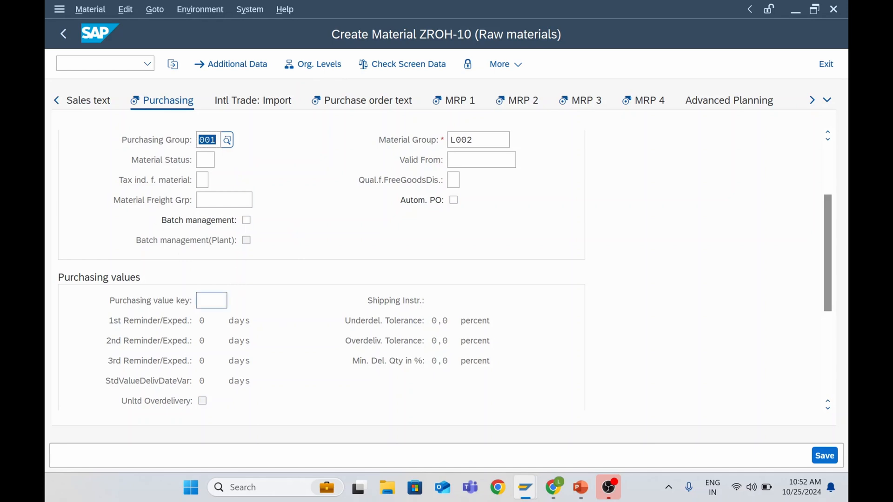
{"action": "scroll", "coordinate": [277, 315], "scroll_direction": "down", "scroll_amount": 2}
{"action": "scroll", "coordinate": [277, 314], "scroll_direction": "down", "scroll_amount": 1}
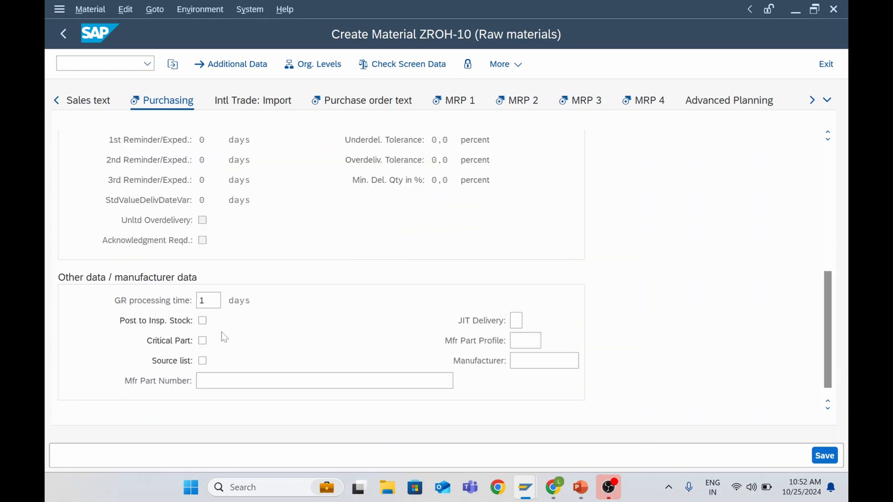
{"action": "scroll", "coordinate": [313, 301], "scroll_direction": "up", "scroll_amount": 4}
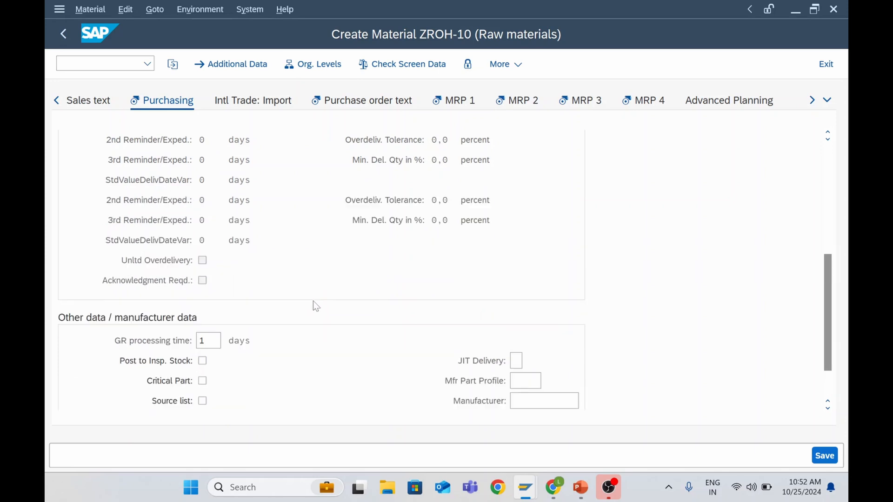
Enter RAW302,PD as the English purchase order text
{"action": "left_click", "coordinate": [387, 108]}
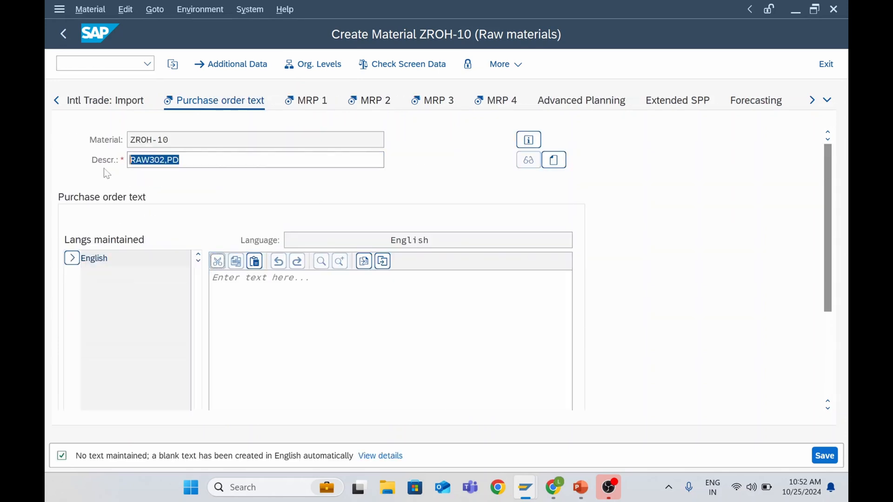
{"action": "left_click", "coordinate": [269, 298]}
{"action": "type", "text": "RAW302,PD"}
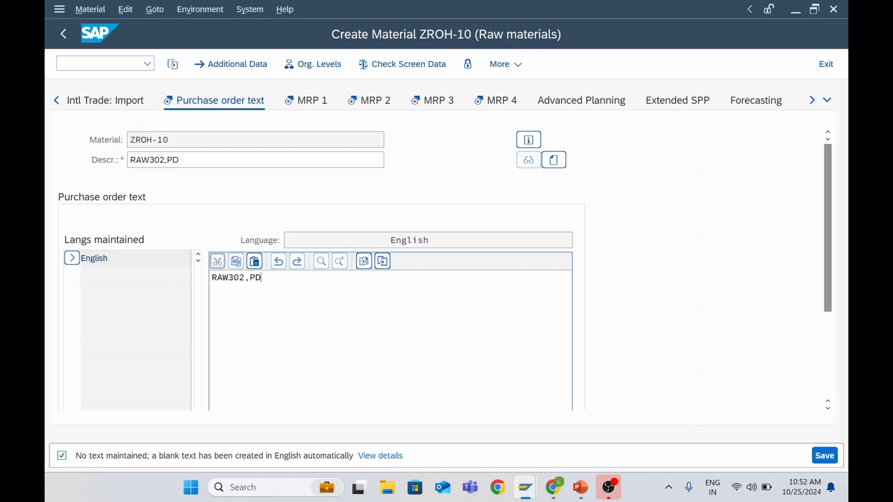
Open the MRP 1 view and examine the MRP type, lot-size data and MRP areas
{"action": "left_click", "coordinate": [317, 104]}
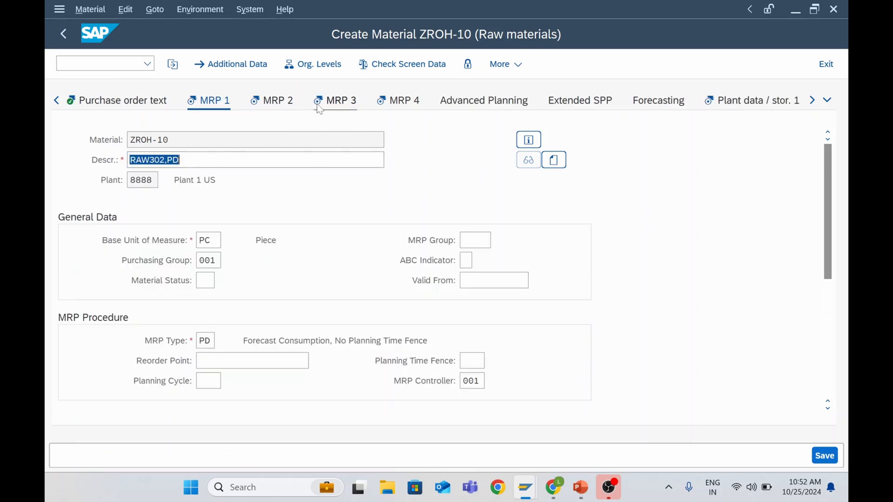
{"action": "left_click", "coordinate": [205, 341]}
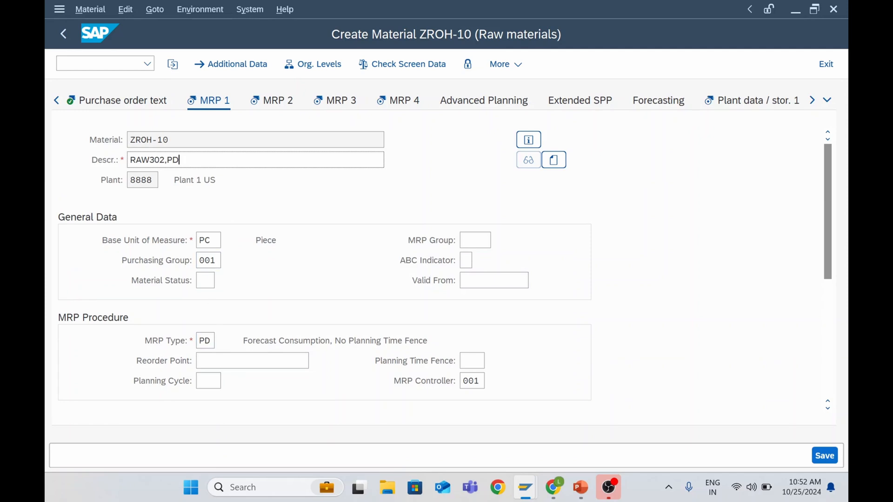
{"action": "left_click_drag", "start_coordinate": [244, 341], "coordinate": [399, 341]}
{"action": "left_click", "coordinate": [399, 340]}
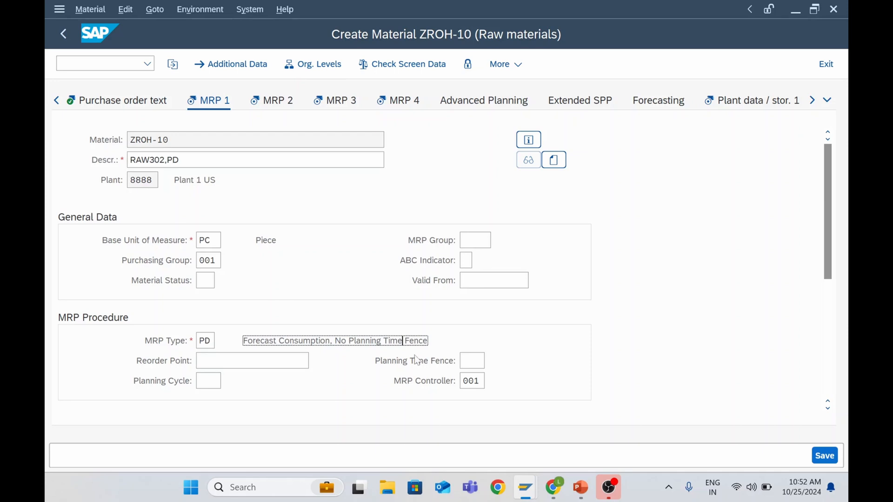
{"action": "scroll", "coordinate": [416, 359], "scroll_direction": "down", "scroll_amount": 1}
{"action": "scroll", "coordinate": [390, 357], "scroll_direction": "down", "scroll_amount": 2}
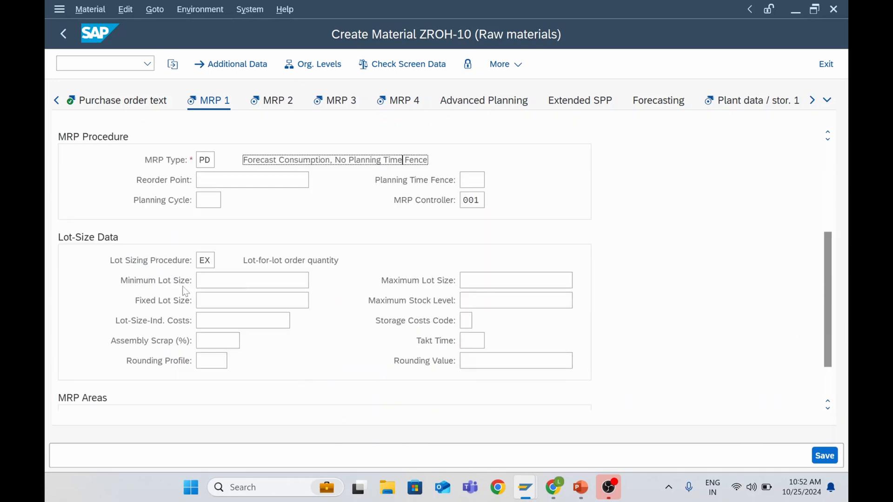
{"action": "scroll", "coordinate": [334, 333], "scroll_direction": "down", "scroll_amount": 2}
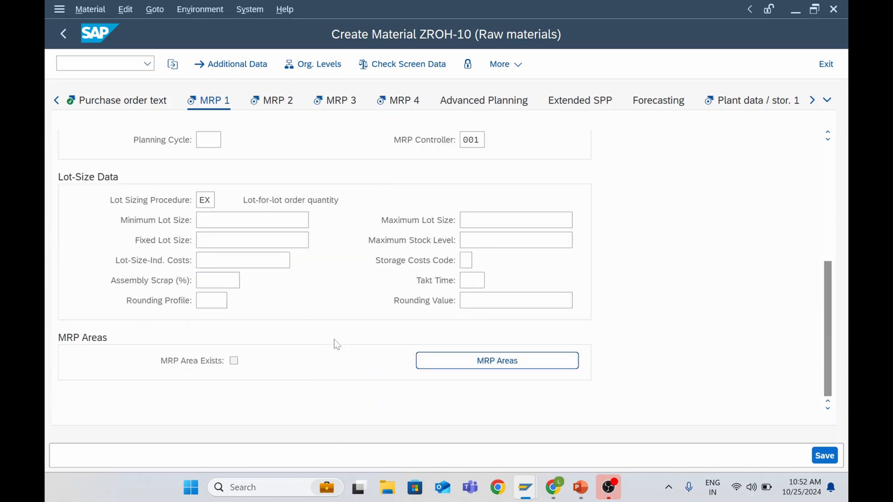
{"action": "scroll", "coordinate": [334, 339], "scroll_direction": "up", "scroll_amount": 5}
Open the MRP 2 view and check the available procurement types without changing the current one
{"action": "left_click", "coordinate": [278, 103]}
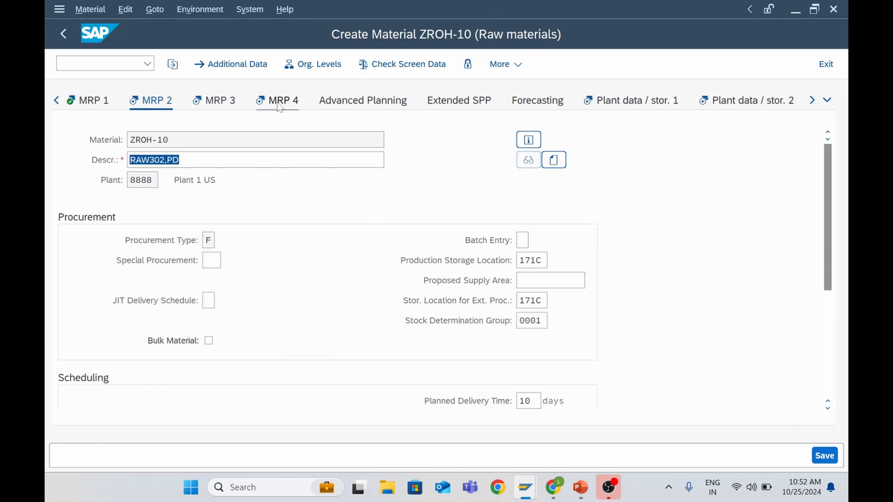
{"action": "left_click", "coordinate": [209, 240]}
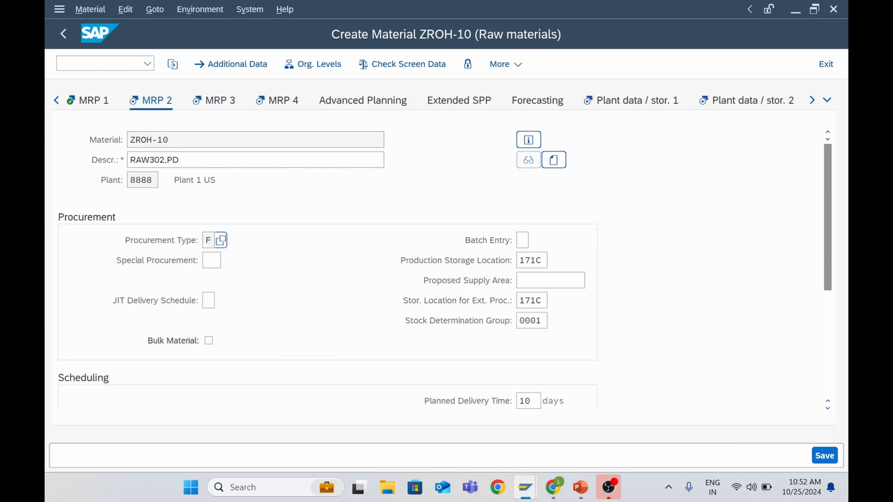
{"action": "left_click", "coordinate": [221, 240]}
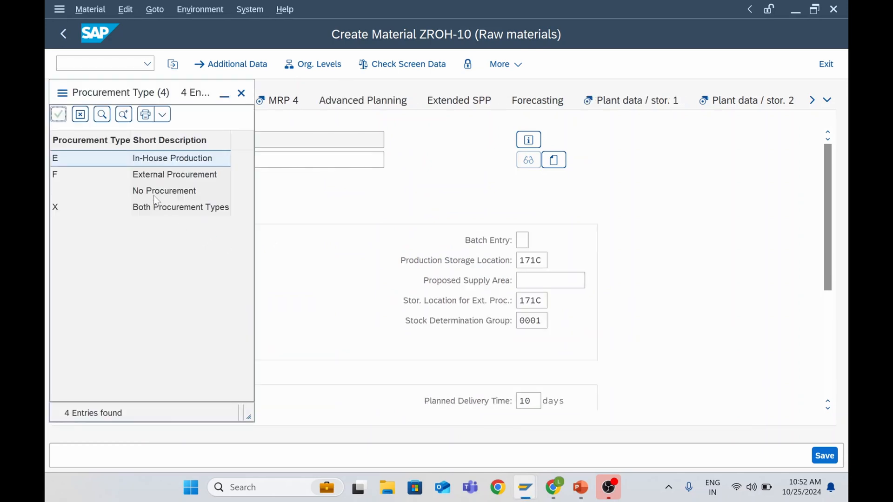
{"action": "left_click", "coordinate": [154, 177]}
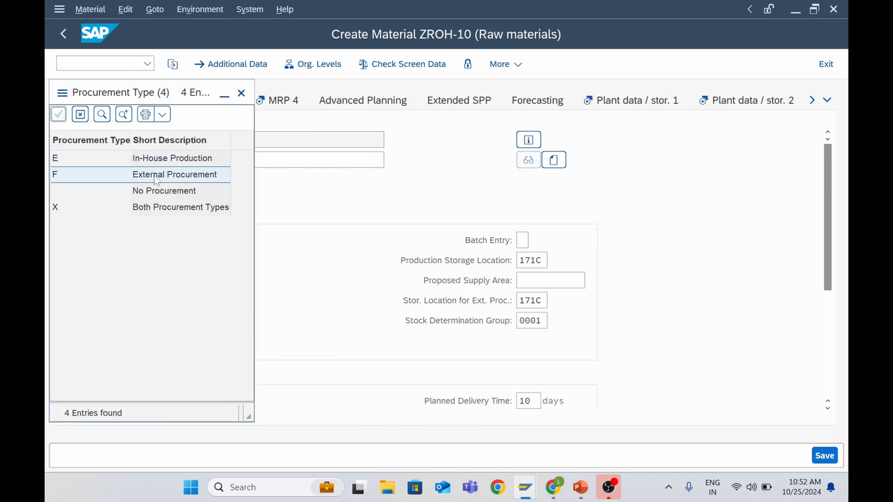
{"action": "left_click", "coordinate": [242, 93]}
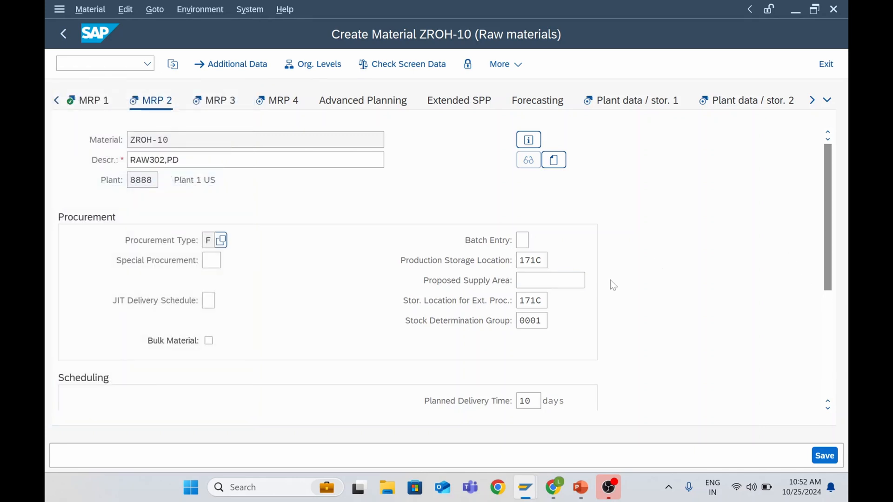
Set the storage location for external procurement to 8802 in the MRP 2 view and validate the entry
{"action": "key", "text": "Return"}
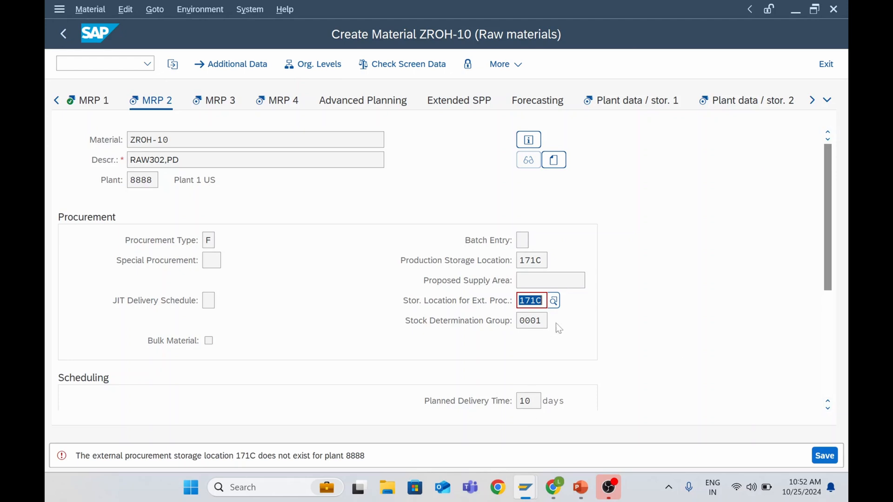
{"action": "left_click", "coordinate": [538, 301]}
{"action": "left_click", "coordinate": [553, 301]}
{"action": "double_click", "coordinate": [587, 143]}
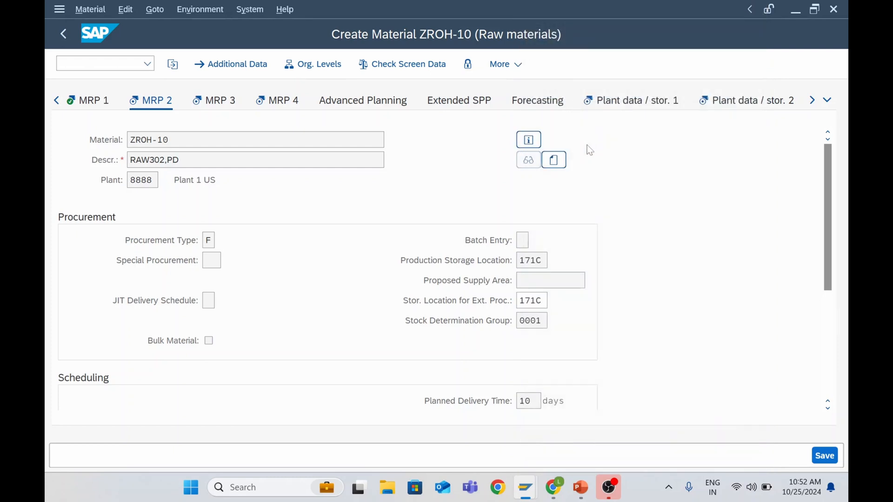
{"action": "key", "text": "Return"}
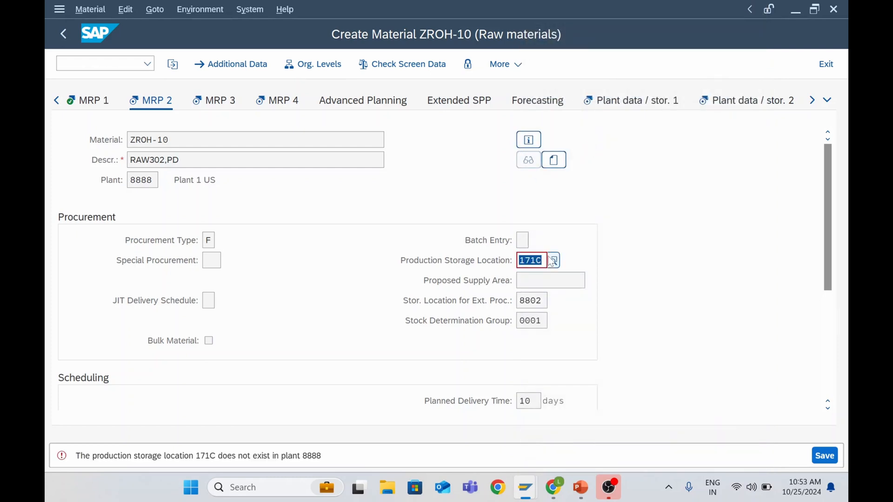
Set the production storage location to 8802 in the MRP 2 view and validate the entry
{"action": "left_click", "coordinate": [557, 263]}
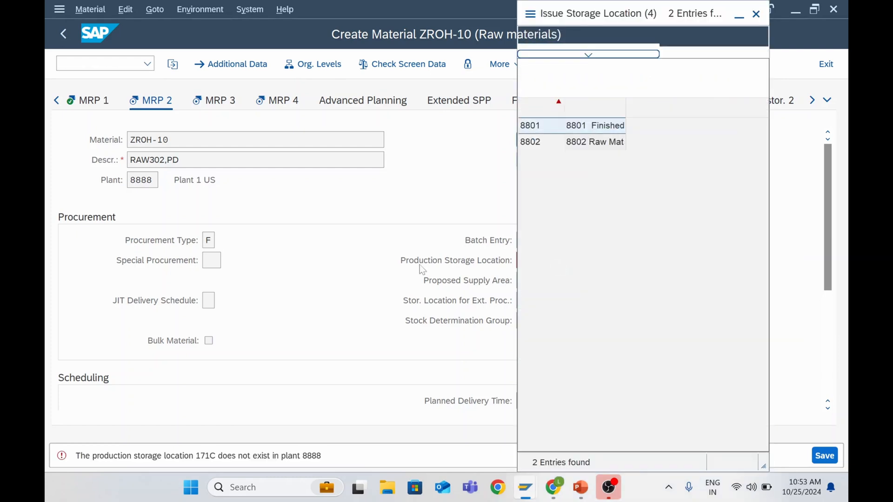
{"action": "double_click", "coordinate": [607, 147]}
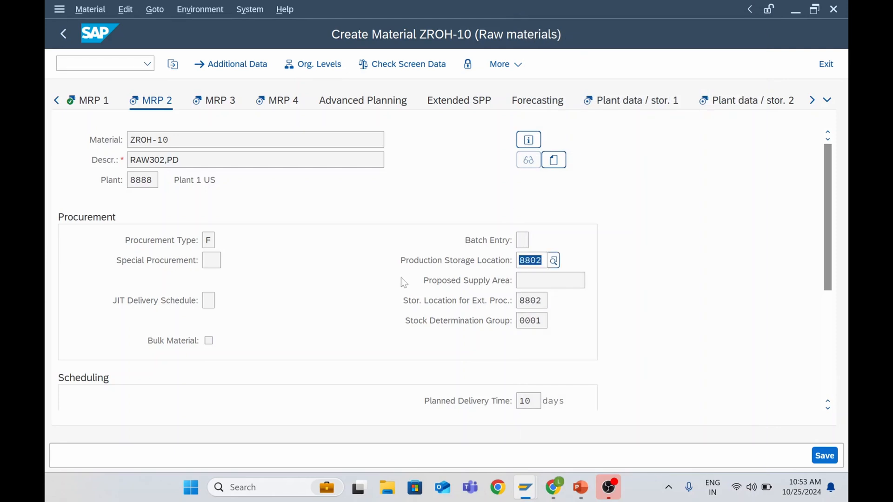
{"action": "key", "text": "Return"}
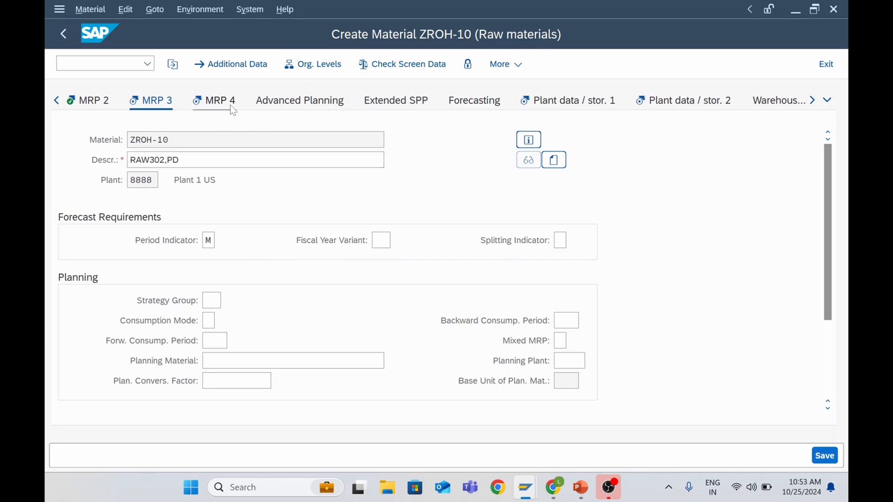
Go through the MRP 3 and MRP 4 views and examine the general and shelf life data in Plant data / stor. 1
{"action": "key", "text": "Return"}
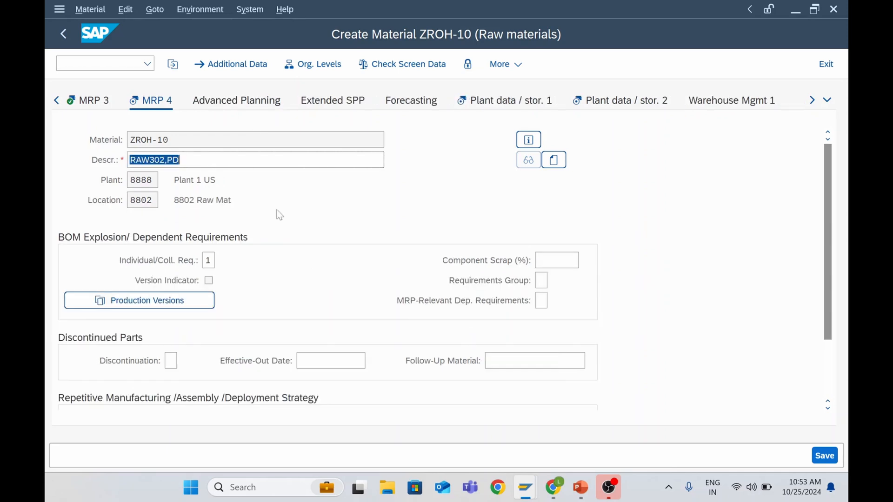
{"action": "left_click", "coordinate": [494, 108]}
{"action": "key", "text": "Return"}
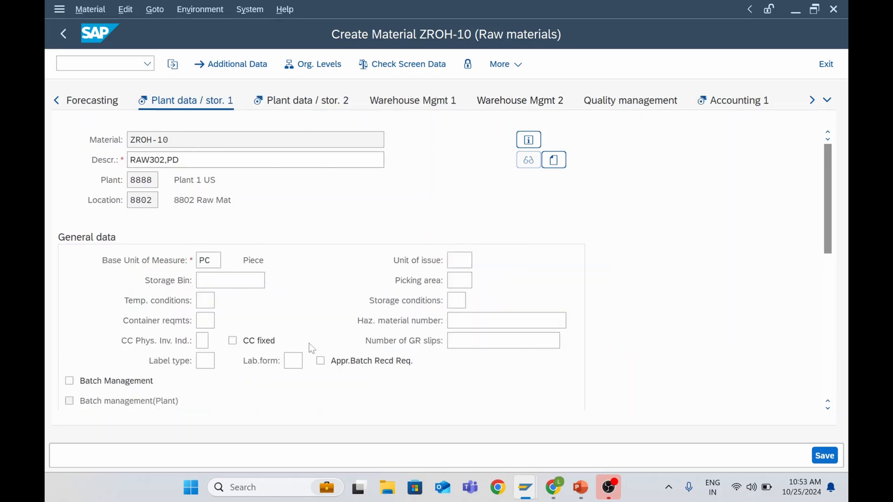
{"action": "scroll", "coordinate": [307, 298], "scroll_direction": "down", "scroll_amount": 3}
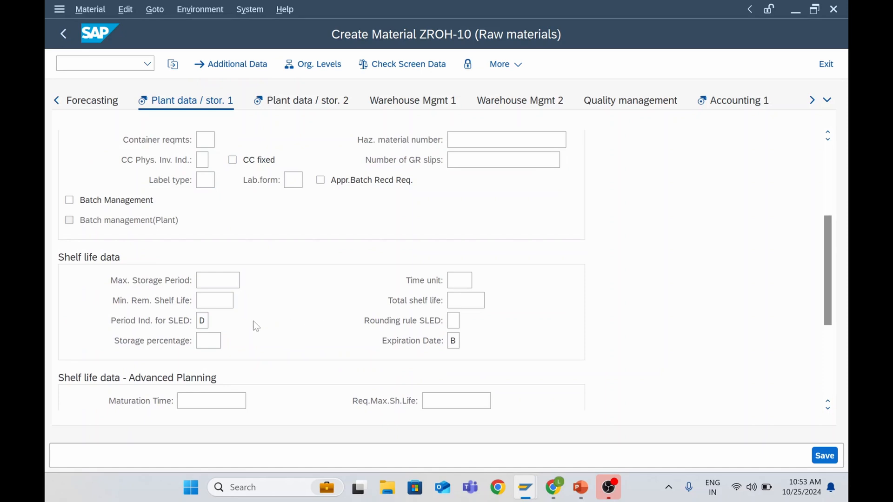
{"action": "scroll", "coordinate": [253, 327], "scroll_direction": "down", "scroll_amount": 3}
{"action": "scroll", "coordinate": [252, 326], "scroll_direction": "up", "scroll_amount": 3}
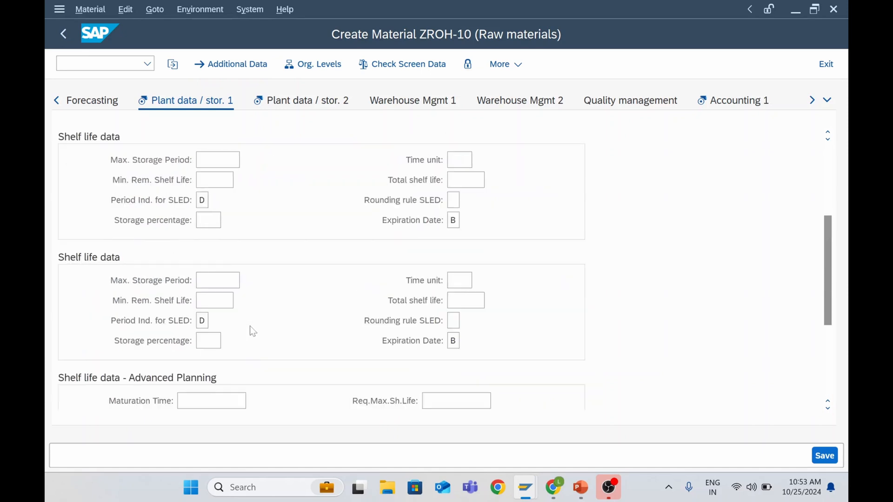
Open the Accounting 1 view and set the price control to V, moving average price/periodic unit price
{"action": "left_click", "coordinate": [312, 106]}
{"action": "left_click", "coordinate": [659, 101]}
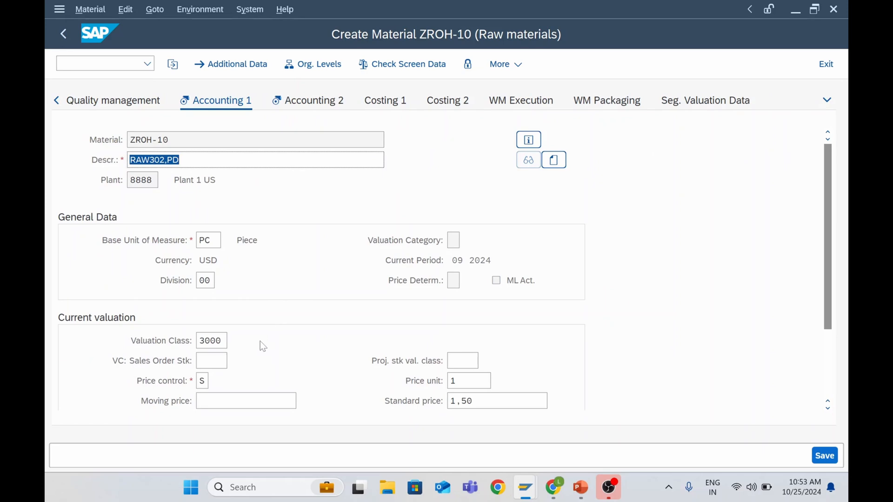
{"action": "scroll", "coordinate": [277, 302], "scroll_direction": "down", "scroll_amount": 3}
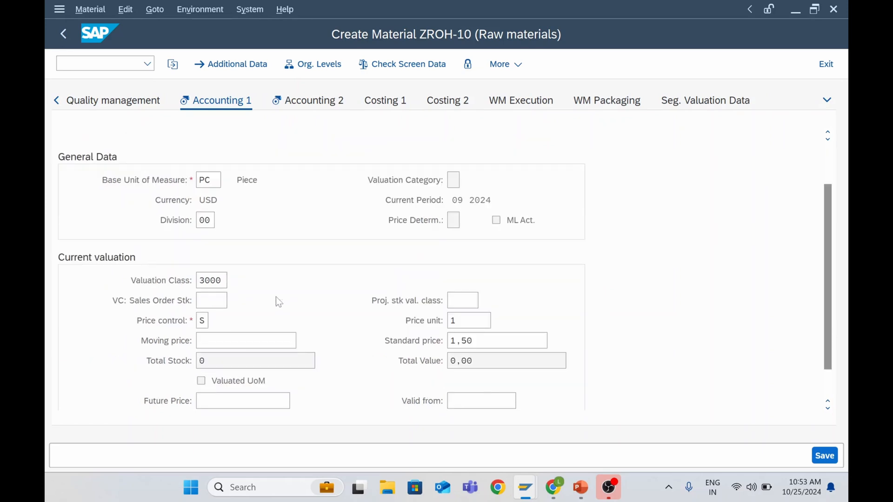
{"action": "scroll", "coordinate": [278, 301], "scroll_direction": "down", "scroll_amount": 2}
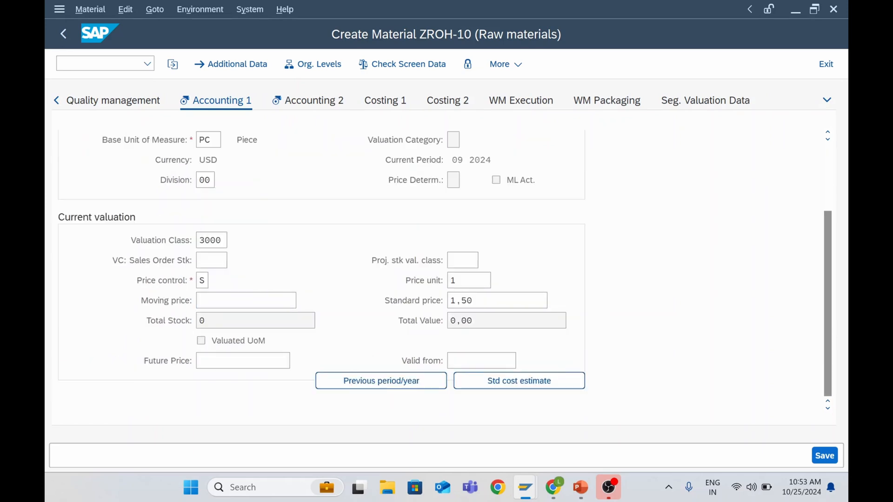
{"action": "left_click", "coordinate": [215, 281]}
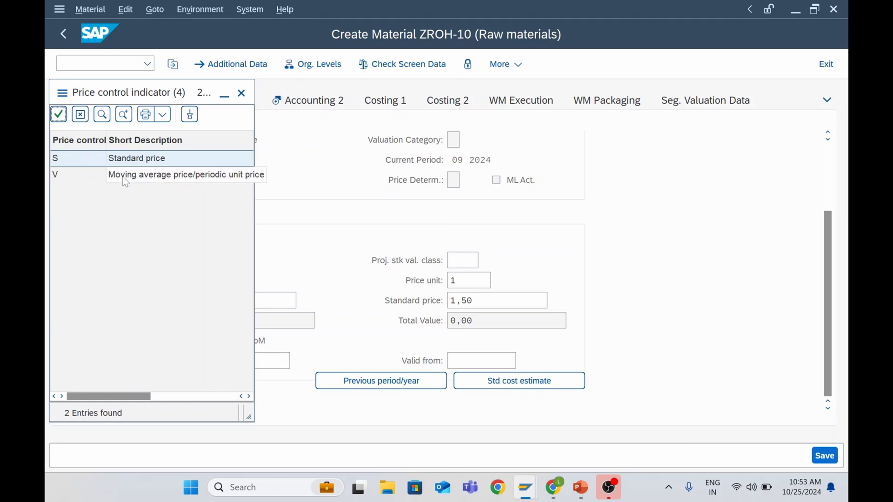
{"action": "left_click", "coordinate": [242, 94]}
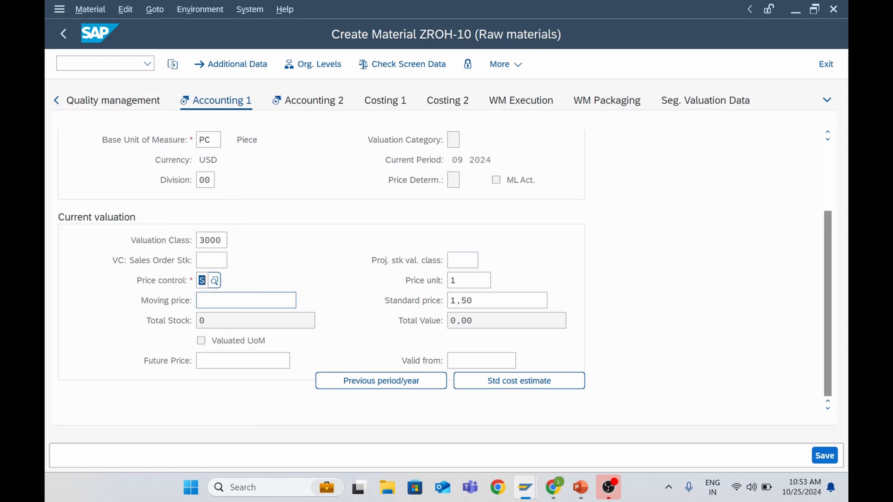
{"action": "left_click", "coordinate": [215, 282]}
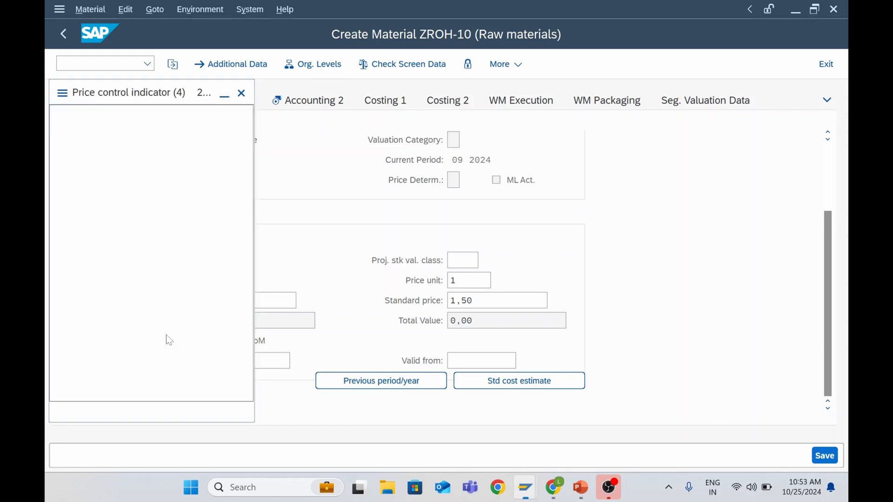
{"action": "left_click", "coordinate": [180, 177]}
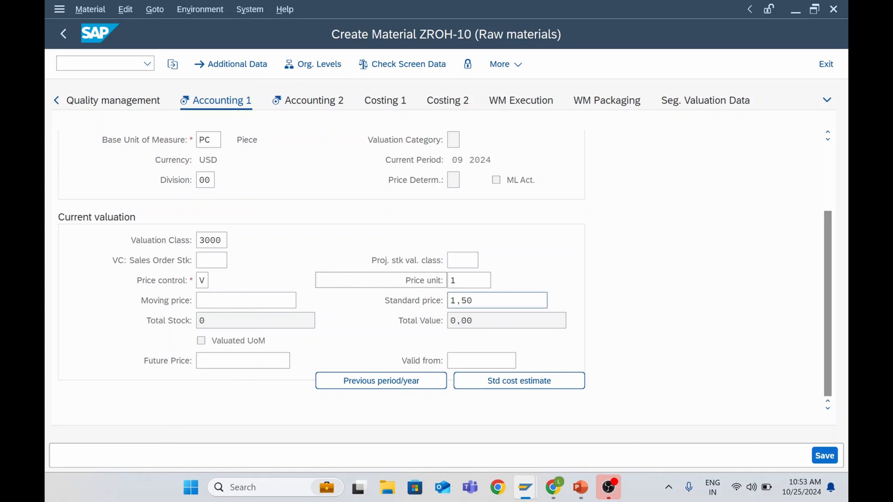
Accept the Accounting 1 entries, continue to the Accounting 2 view and save material ZROH-10
{"action": "left_click", "coordinate": [306, 102]}
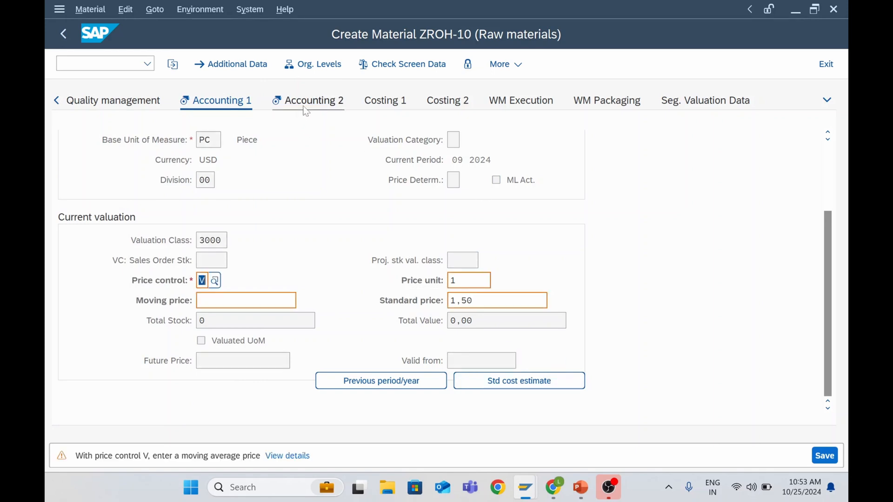
{"action": "left_click", "coordinate": [305, 107]}
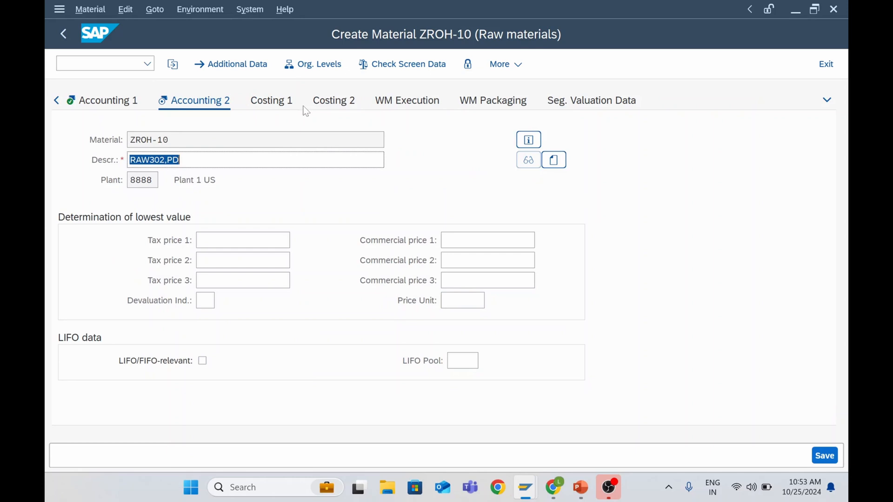
{"action": "left_click", "coordinate": [824, 455]}
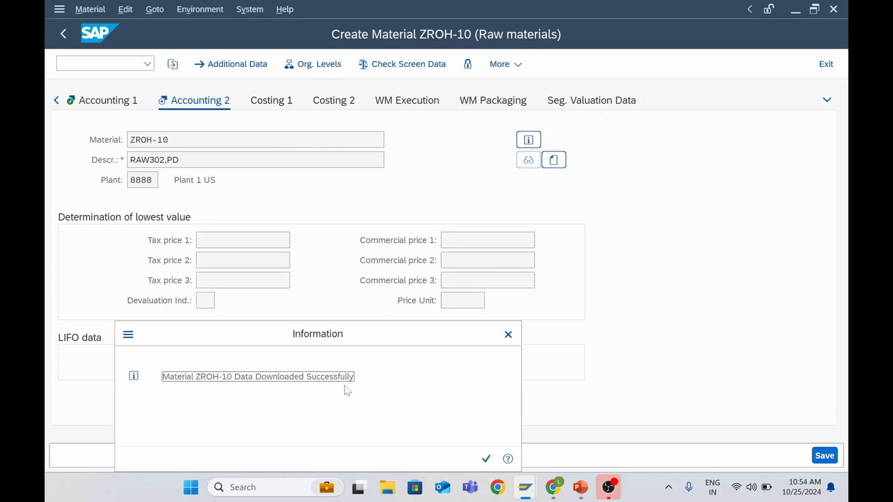
{"action": "left_click", "coordinate": [486, 460]}
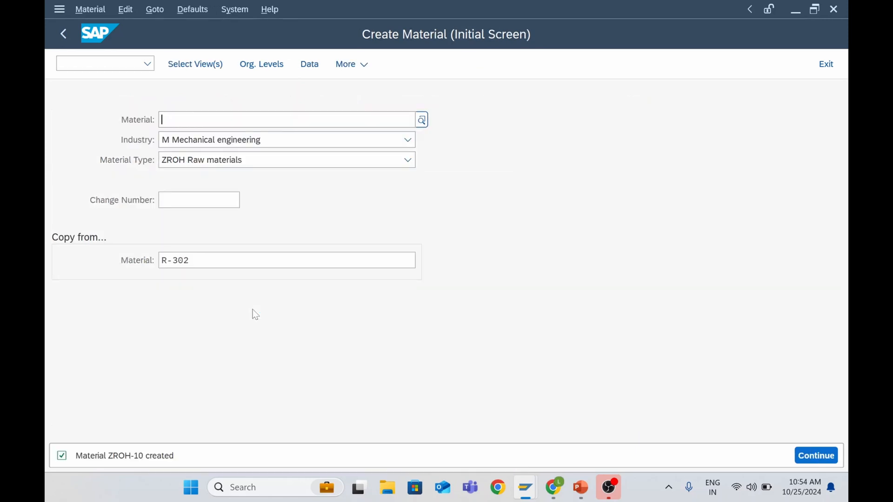
Switch from creating to displaying materials and continue to the view selection for ZROH-10
{"action": "left_click", "coordinate": [86, 9]}
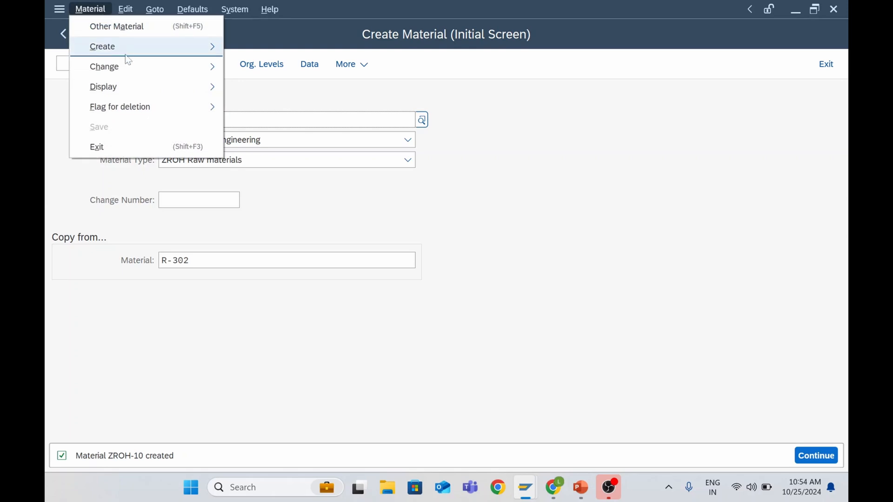
{"action": "mouse_move", "coordinate": [180, 64]}
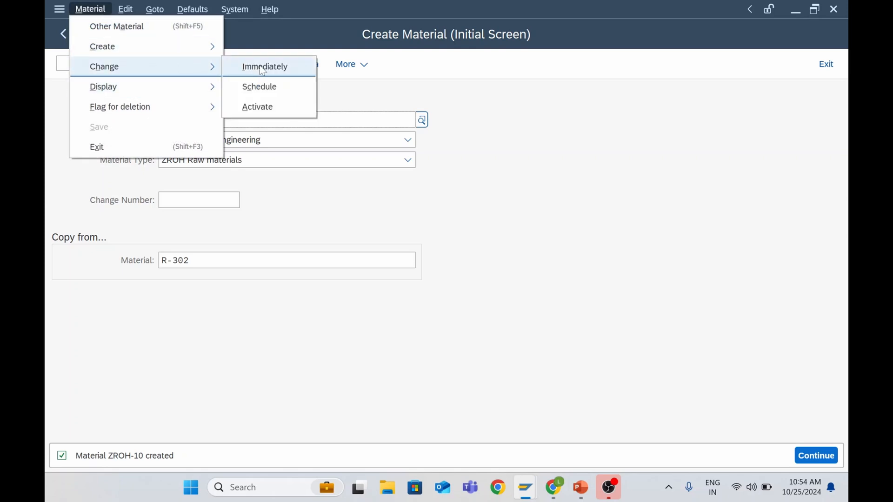
{"action": "mouse_move", "coordinate": [175, 85]}
{"action": "left_click", "coordinate": [246, 85]}
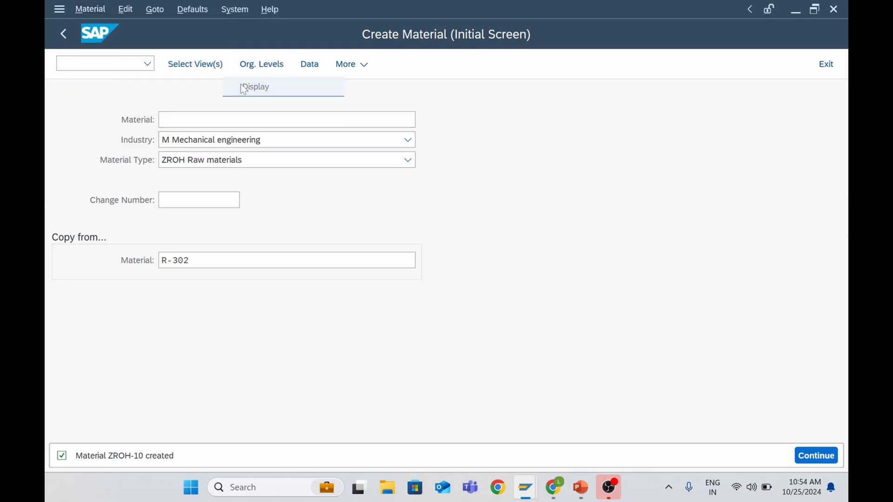
{"action": "left_click", "coordinate": [816, 456]}
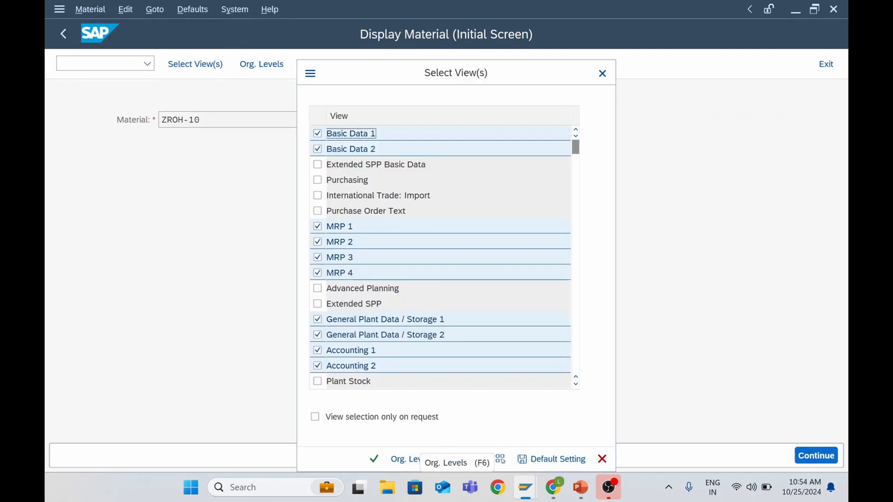
Display ZROH-10 with the organizational levels plant 8888 and storage location 8802
{"action": "left_click", "coordinate": [393, 458]}
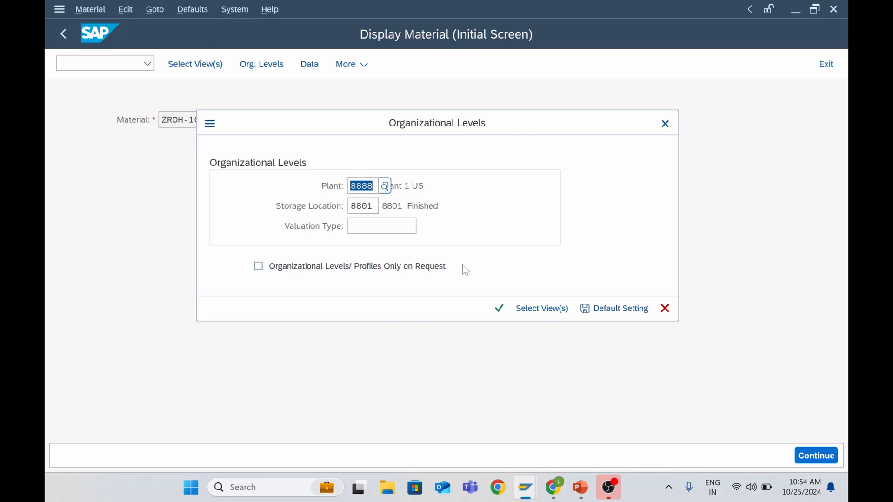
{"action": "left_click", "coordinate": [367, 206]}
{"action": "left_click", "coordinate": [386, 208]}
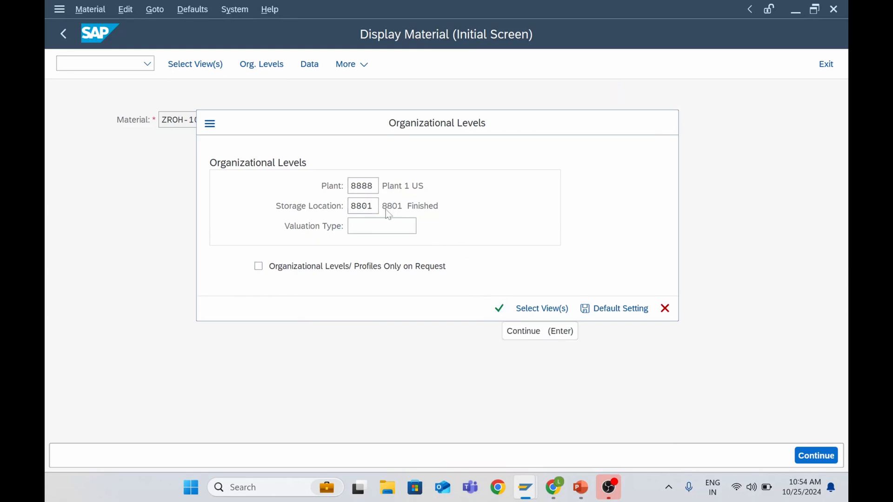
{"action": "double_click", "coordinate": [190, 242]}
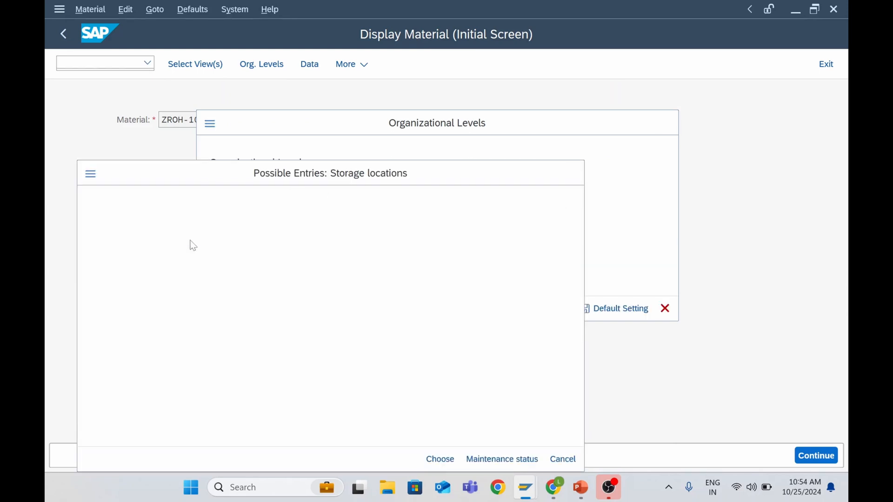
{"action": "left_click", "coordinate": [500, 310]}
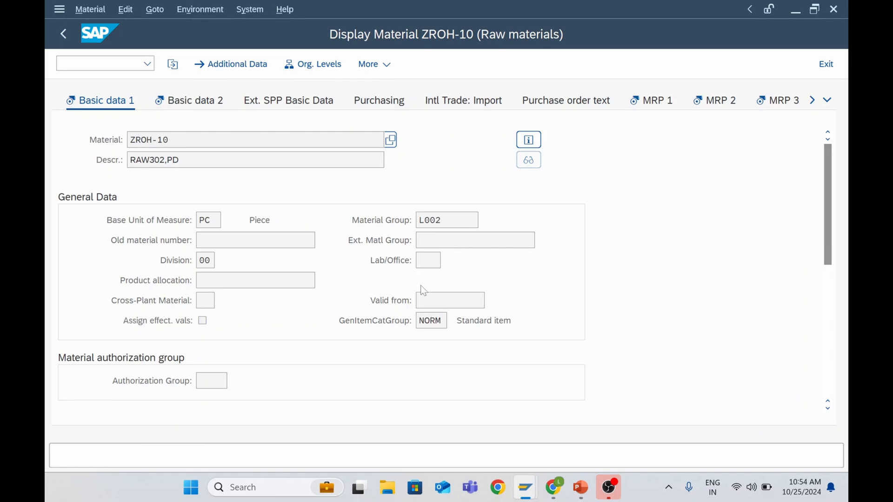
Review the Basic data 2, MRP and Plant data / stor. 1 views of the saved material ZROH-10
{"action": "left_click", "coordinate": [194, 107]}
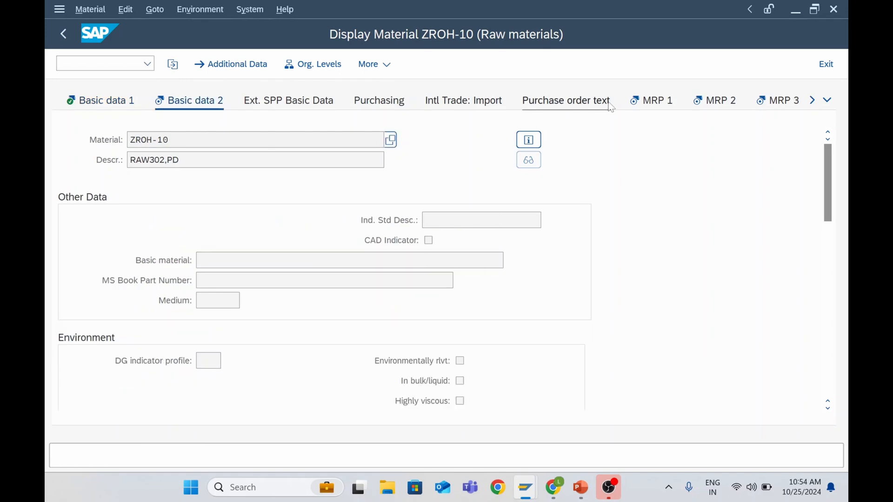
{"action": "left_click", "coordinate": [655, 104]}
{"action": "left_click", "coordinate": [704, 103]}
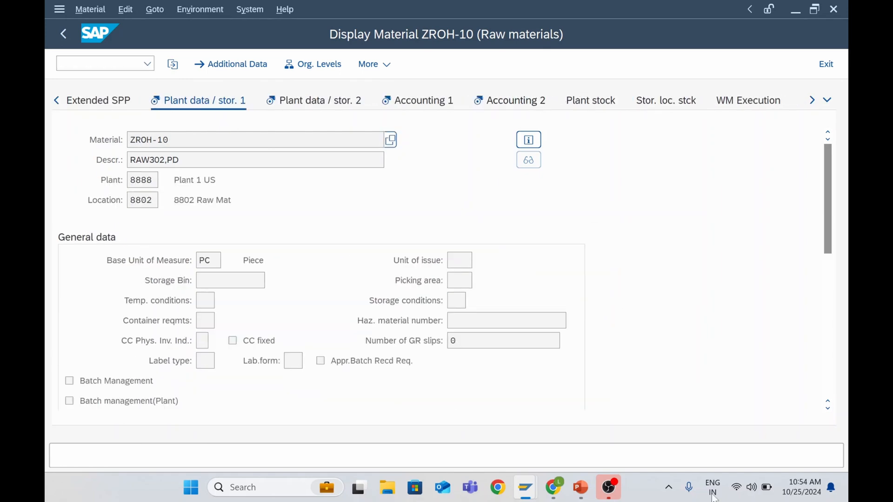
Leave the material display and start transaction MM01 to create another material
{"action": "left_click", "coordinate": [64, 34]}
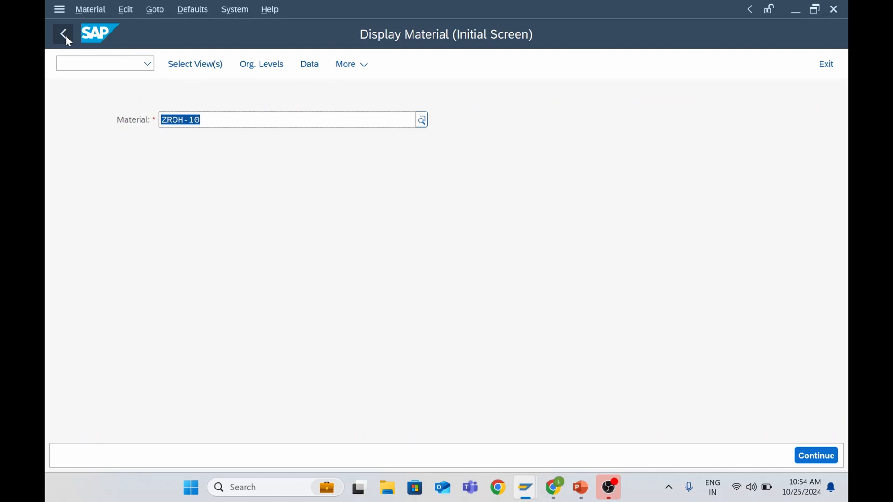
{"action": "left_click", "coordinate": [65, 34]}
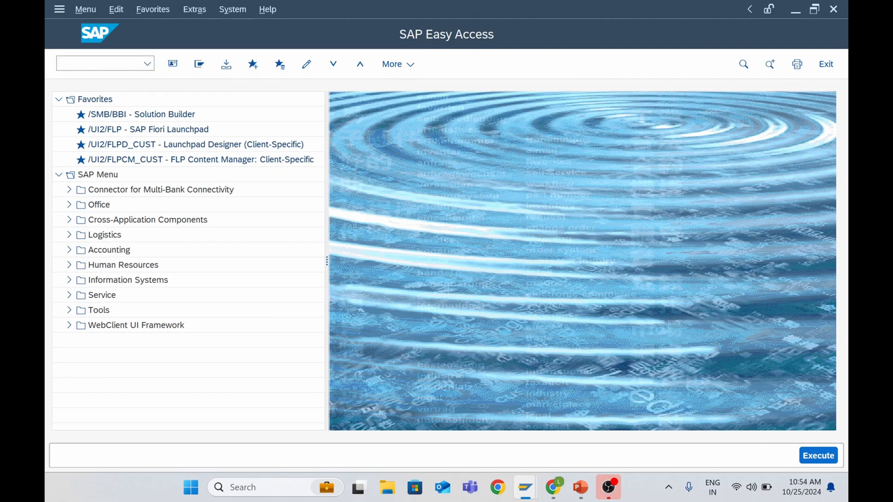
{"action": "type", "text": "MM01"}
{"action": "key", "text": "Return"}
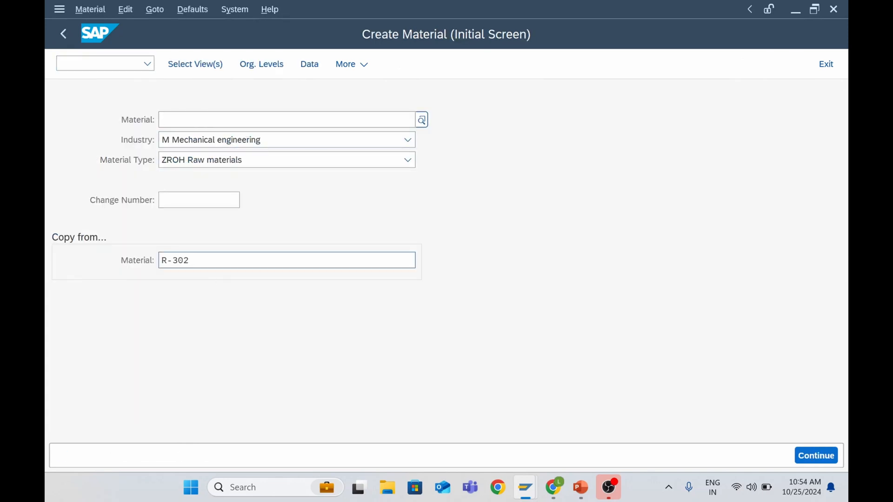
Replace the copy-from reference material with ZROH-10 on the initial screen
{"action": "left_click", "coordinate": [242, 261]}
{"action": "double_click", "coordinate": [173, 260]}
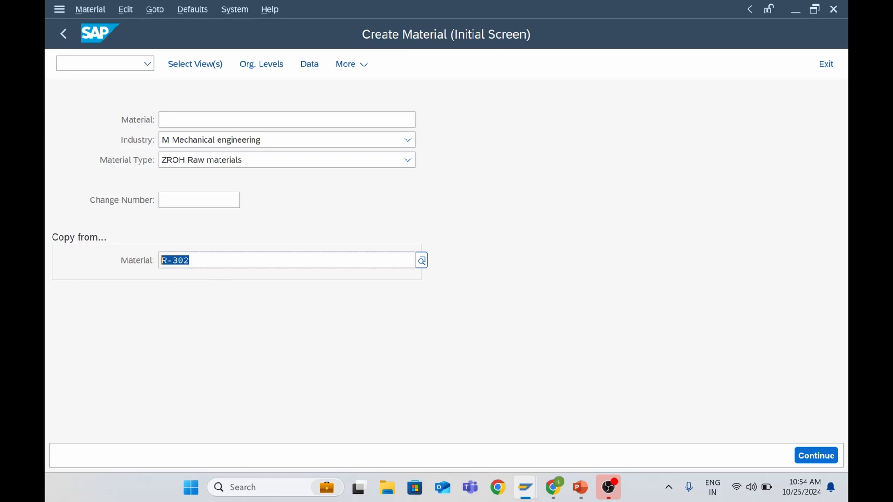
{"action": "type", "text": "ZROH"}
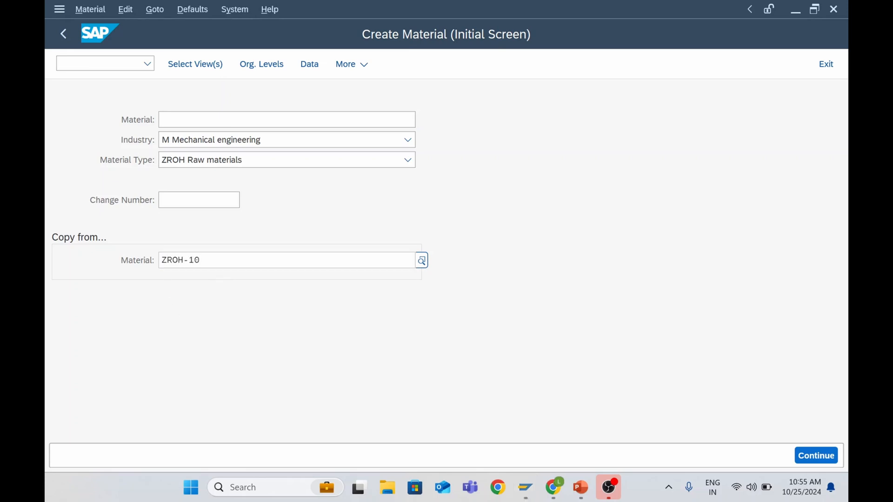
{"action": "key", "text": "Return"}
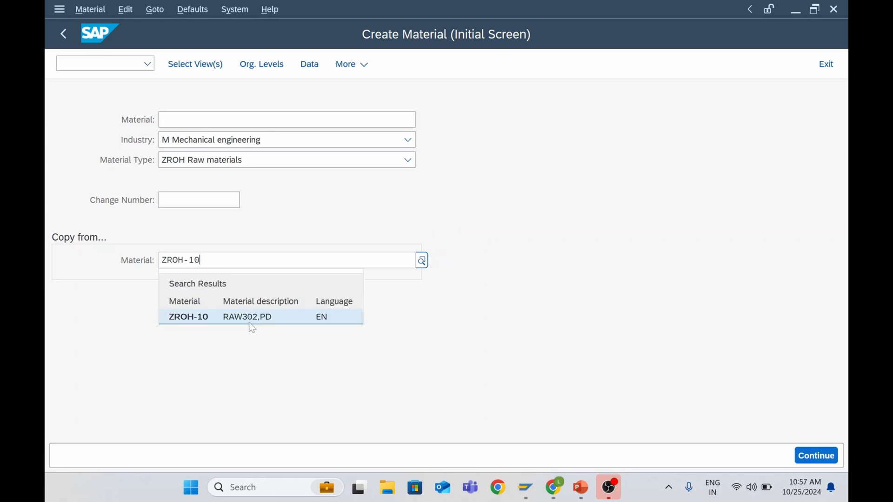
{"action": "left_click", "coordinate": [249, 322]}
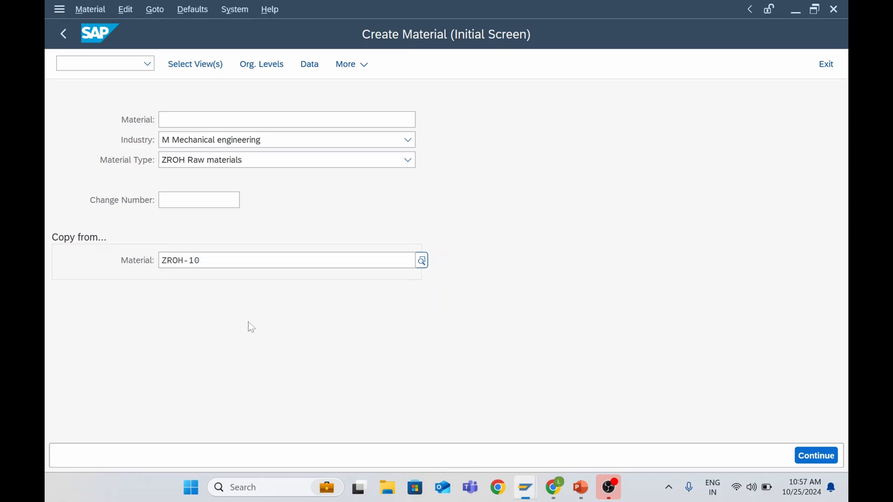
Proceed to the view selection for the new material and deselect Sales Org. Data 1 and 2, Sales: General/Plant Data and Sales Text
{"action": "left_click", "coordinate": [816, 456]}
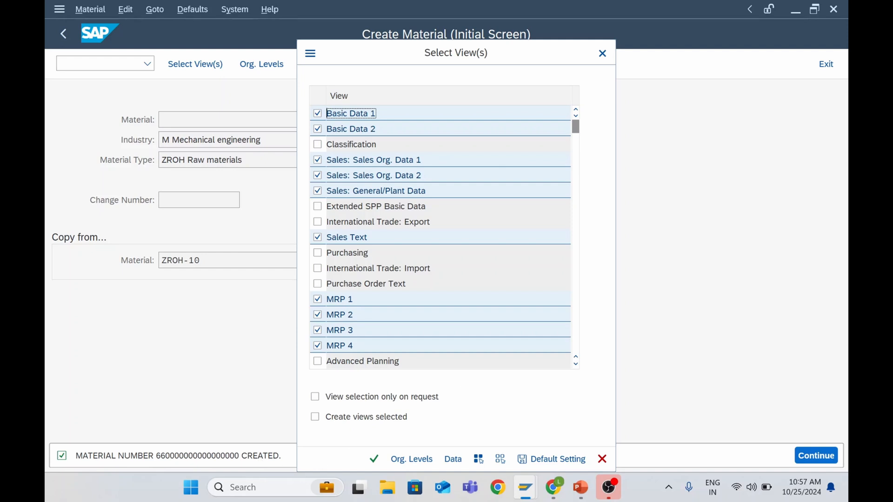
{"action": "left_click", "coordinate": [318, 159]}
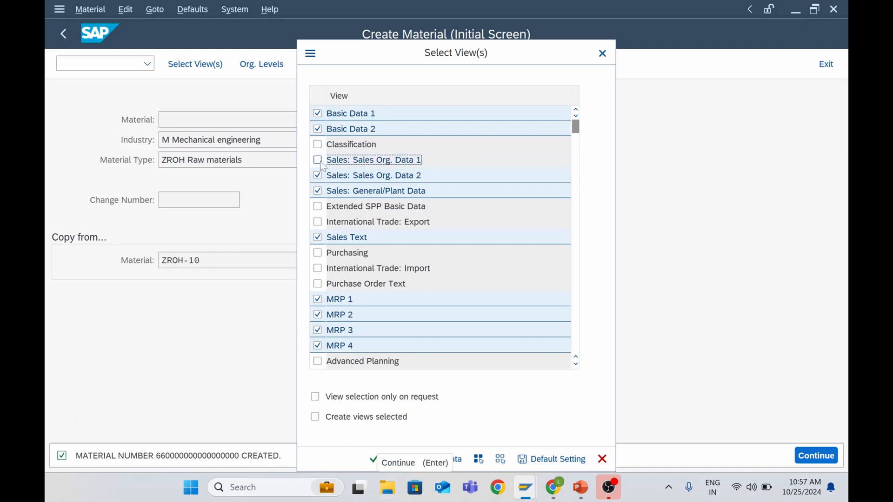
{"action": "left_click", "coordinate": [318, 175]}
{"action": "left_click", "coordinate": [317, 190]}
{"action": "left_click", "coordinate": [317, 238]}
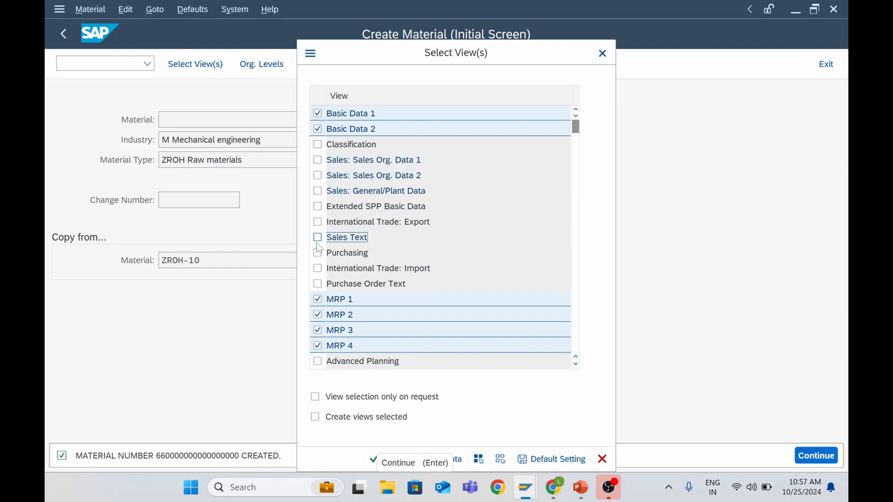
Set the organizational levels to plant 8888 with storage location 8802 Raw Mat and open the material's basic data
{"action": "left_click", "coordinate": [410, 459]}
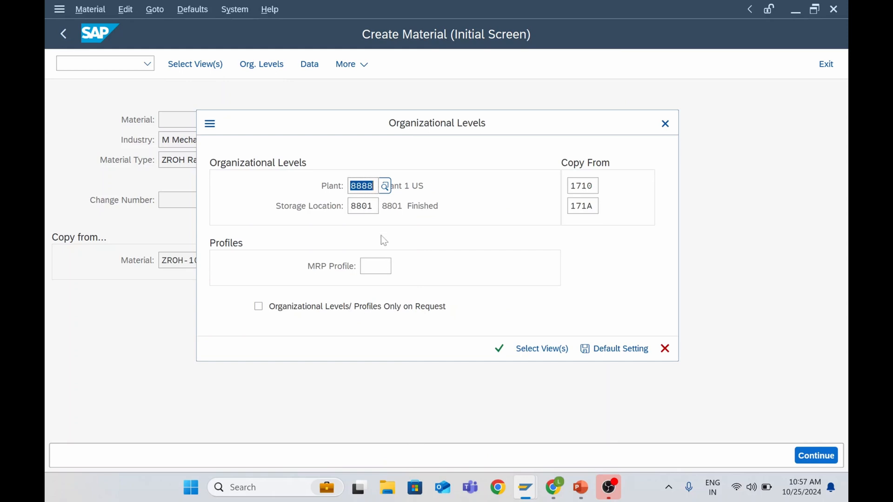
{"action": "left_click", "coordinate": [367, 206]}
{"action": "key", "text": "F4"}
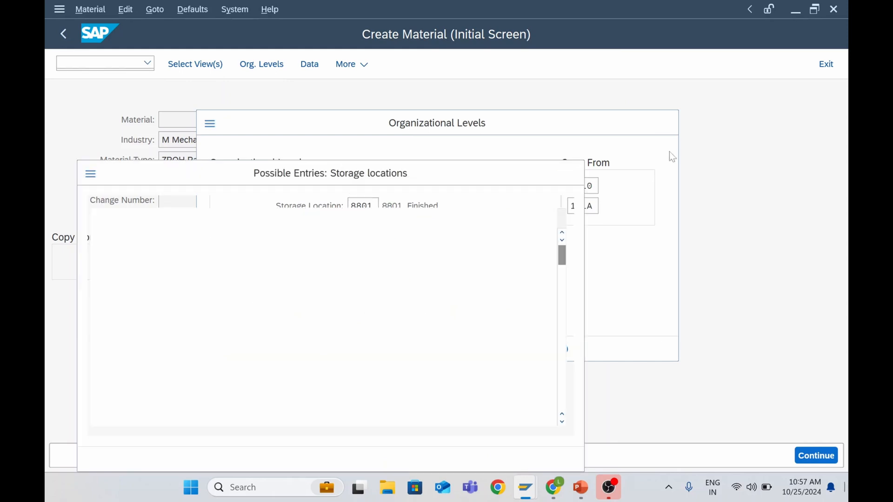
{"action": "scroll", "coordinate": [196, 291], "scroll_direction": "down", "scroll_amount": 12}
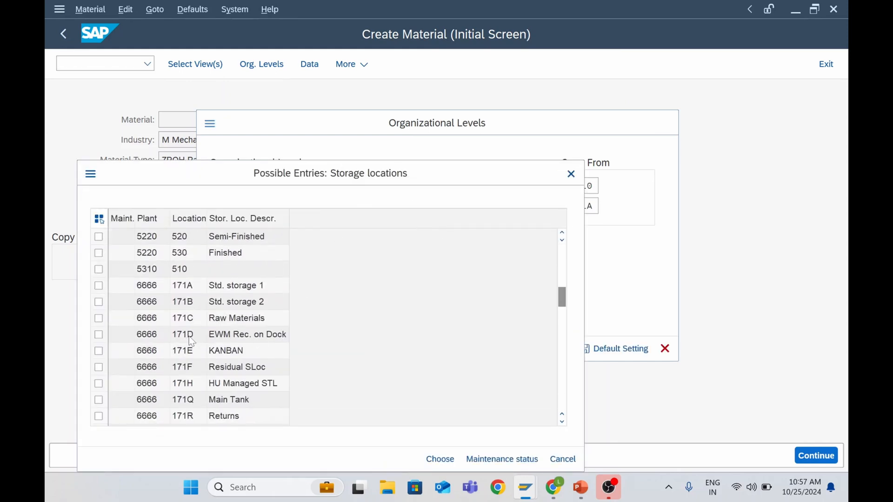
{"action": "scroll", "coordinate": [192, 342], "scroll_direction": "down", "scroll_amount": 2}
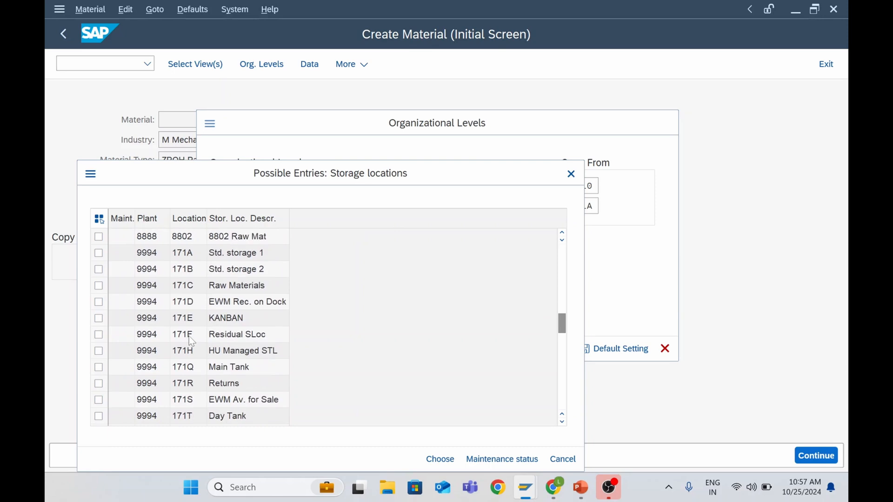
{"action": "scroll", "coordinate": [192, 342], "scroll_direction": "up", "scroll_amount": 1}
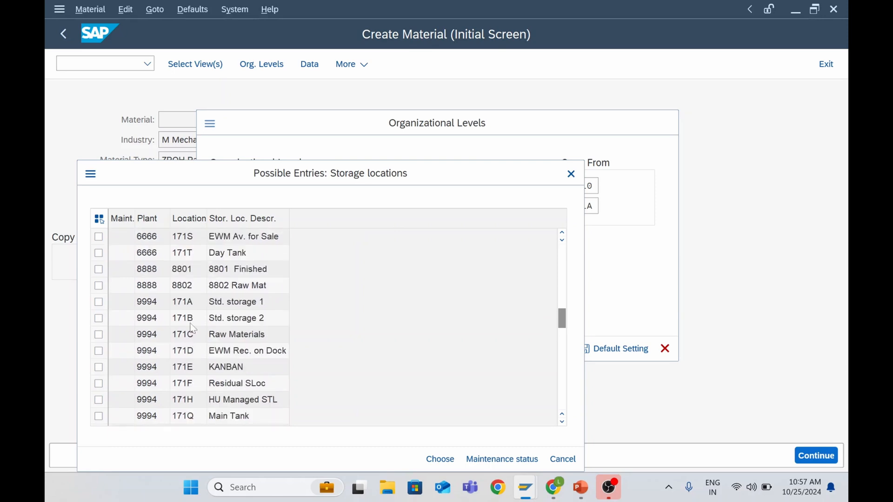
{"action": "double_click", "coordinate": [186, 290]}
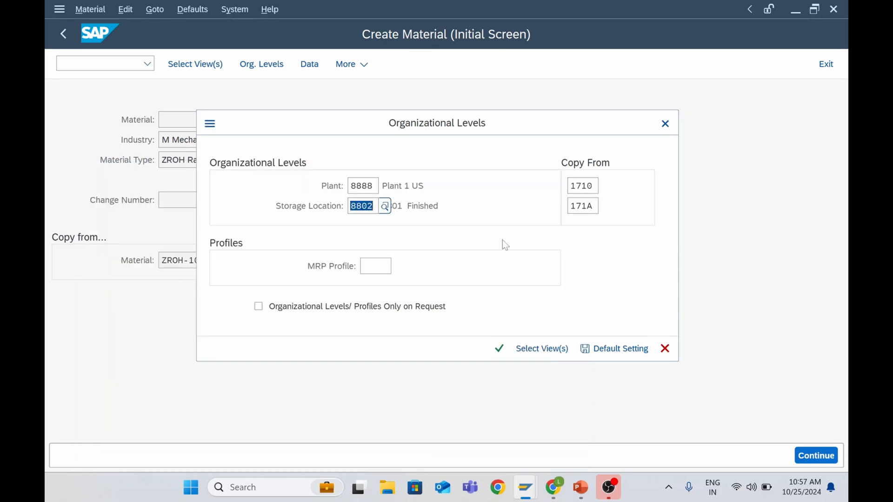
{"action": "left_click", "coordinate": [501, 352]}
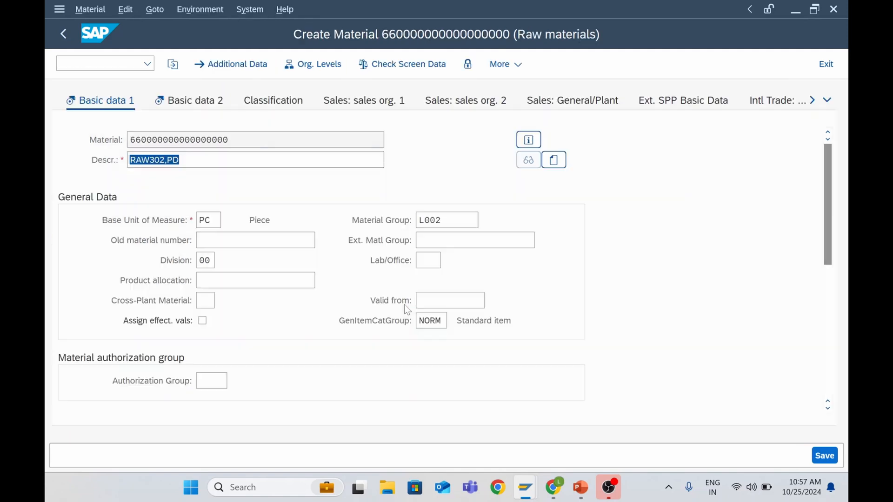
Review the copied data in the Basic data 2, MRP, Plant data / stor. 1 and 2, and Accounting 1 views
{"action": "left_click", "coordinate": [204, 102]}
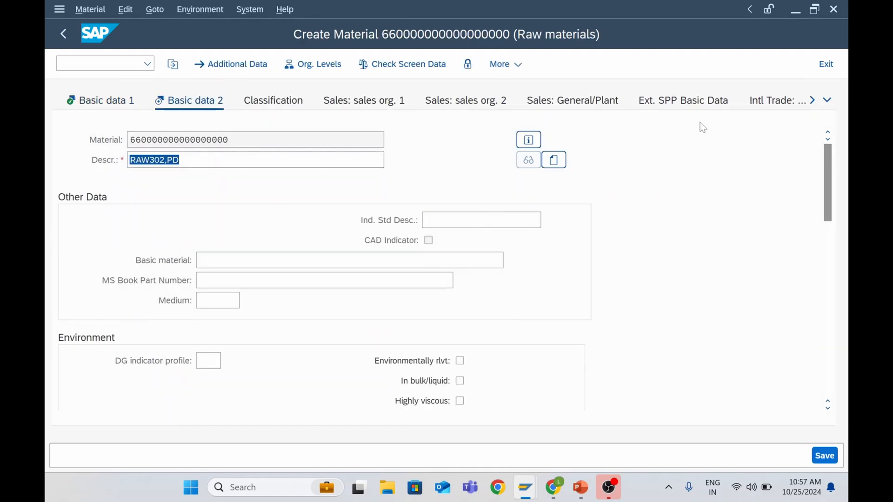
{"action": "left_click", "coordinate": [811, 101]}
{"action": "left_click", "coordinate": [812, 101]}
{"action": "left_click", "coordinate": [814, 102]}
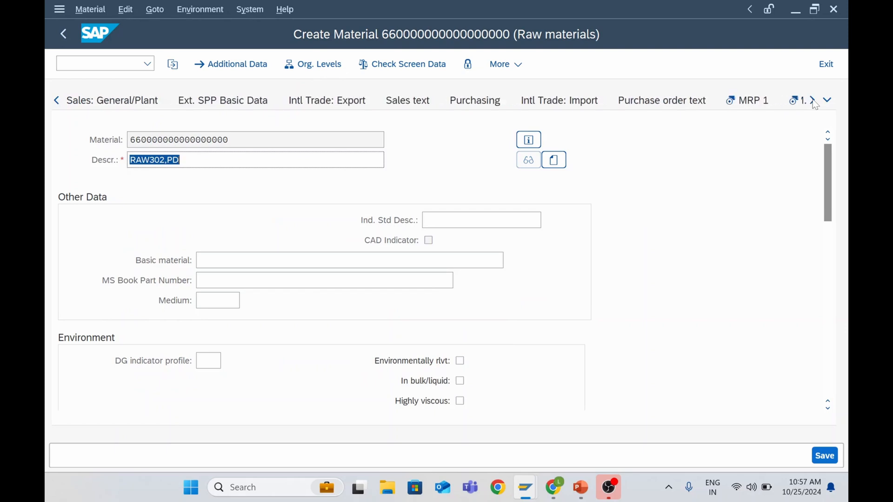
{"action": "left_click", "coordinate": [813, 101]}
{"action": "left_click", "coordinate": [812, 101]}
{"action": "left_click", "coordinate": [812, 100]}
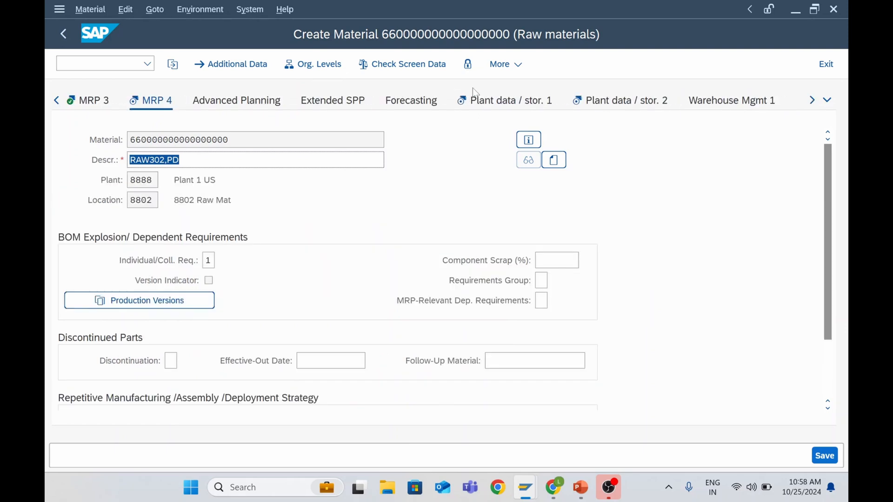
{"action": "left_click", "coordinate": [501, 107]}
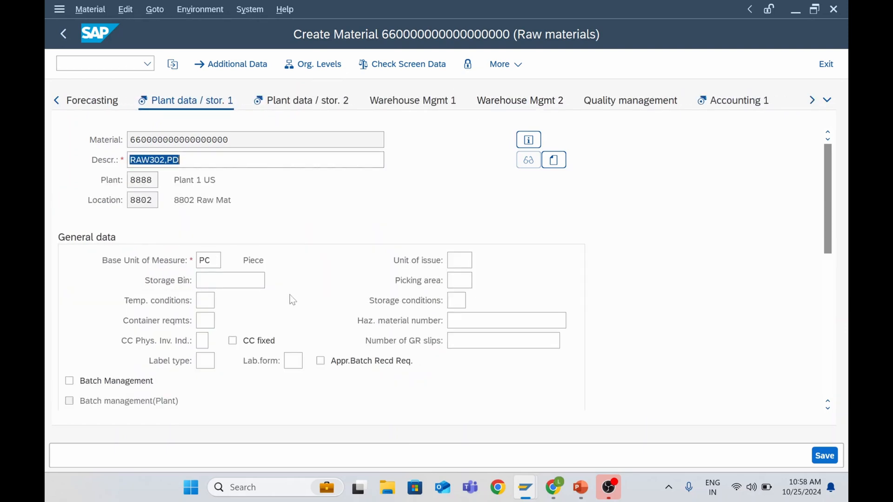
{"action": "left_click", "coordinate": [293, 105]}
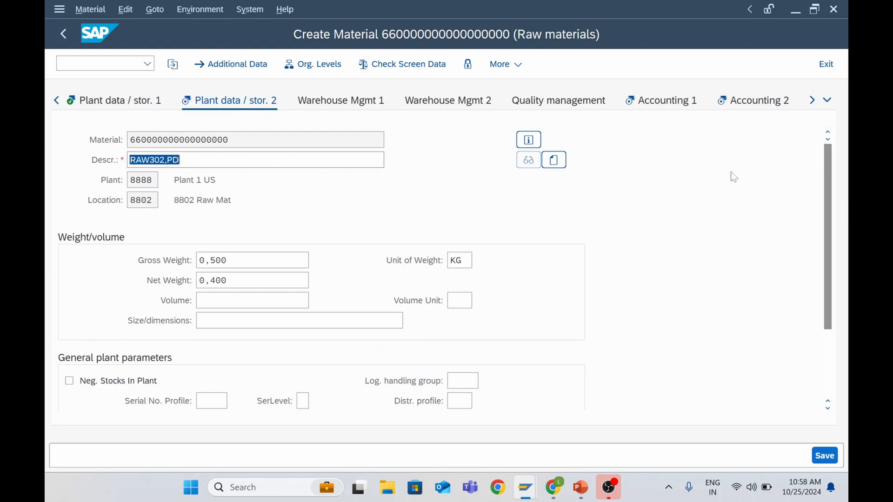
{"action": "left_click", "coordinate": [676, 107]}
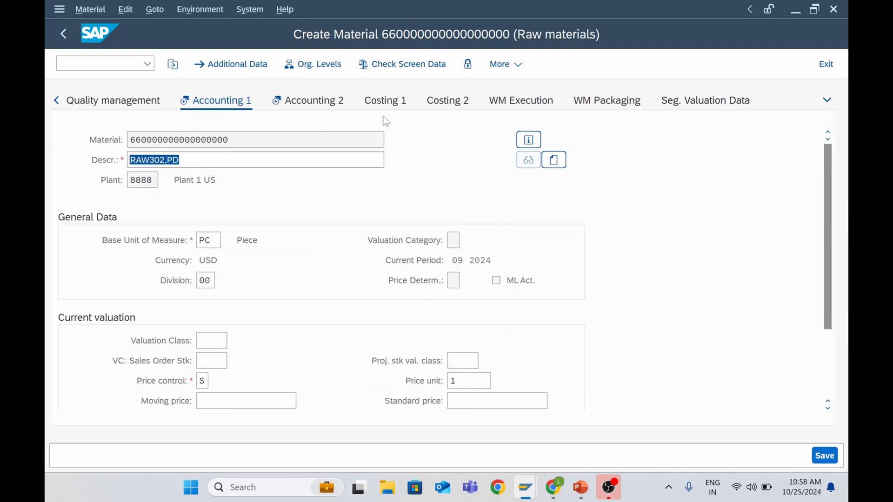
Set the price control to V and the moving price to 10 in Accounting 1, and proceed to Accounting 2
{"action": "left_click", "coordinate": [326, 105]}
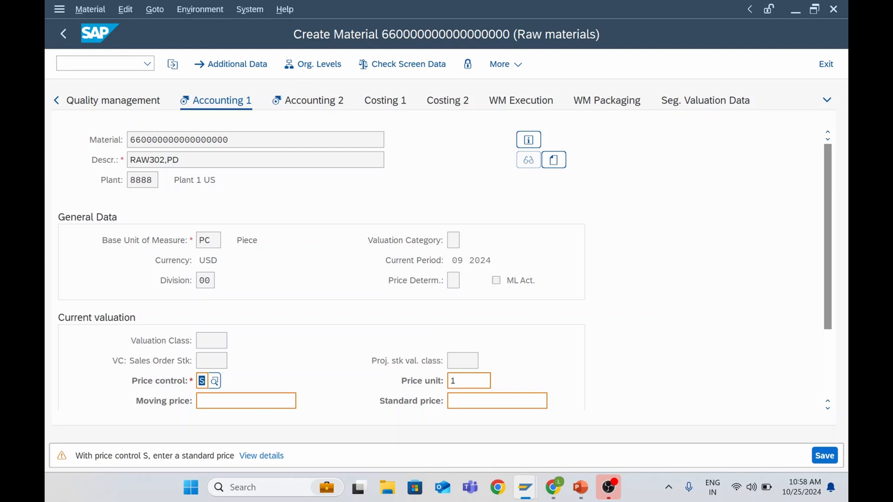
{"action": "left_click", "coordinate": [214, 381]}
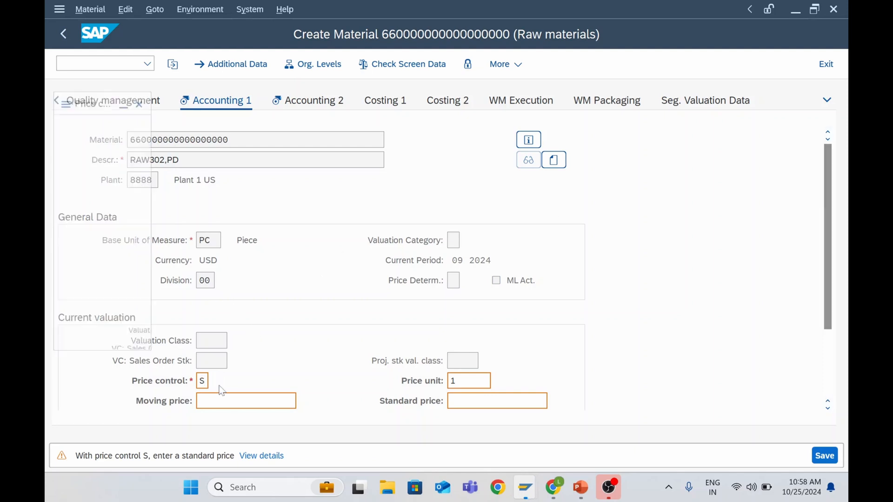
{"action": "double_click", "coordinate": [135, 178]}
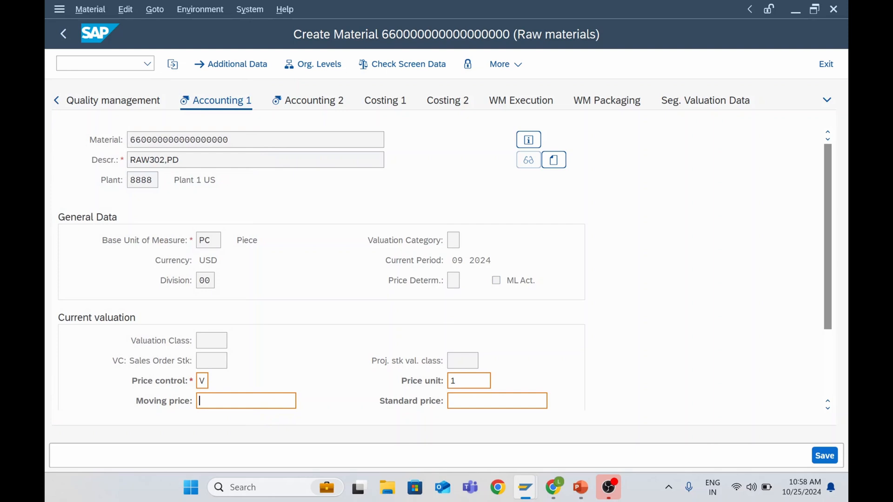
{"action": "type", "text": "10"}
{"action": "key", "text": "Return"}
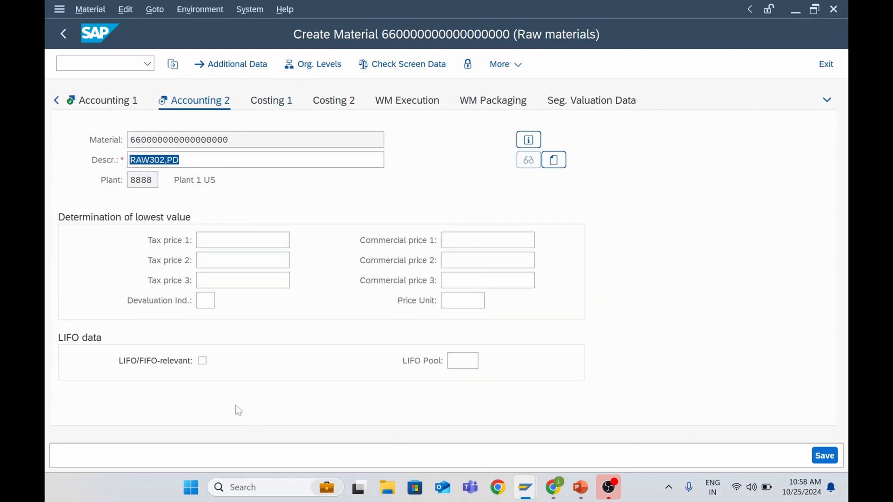
Try to save the new raw material and acknowledge the information message
{"action": "left_click", "coordinate": [830, 458]}
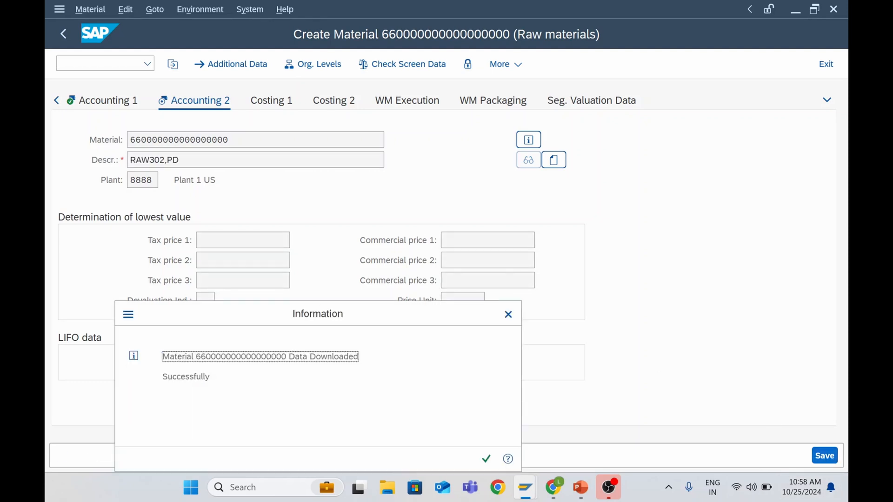
{"action": "left_click_drag", "start_coordinate": [195, 357], "coordinate": [295, 356]}
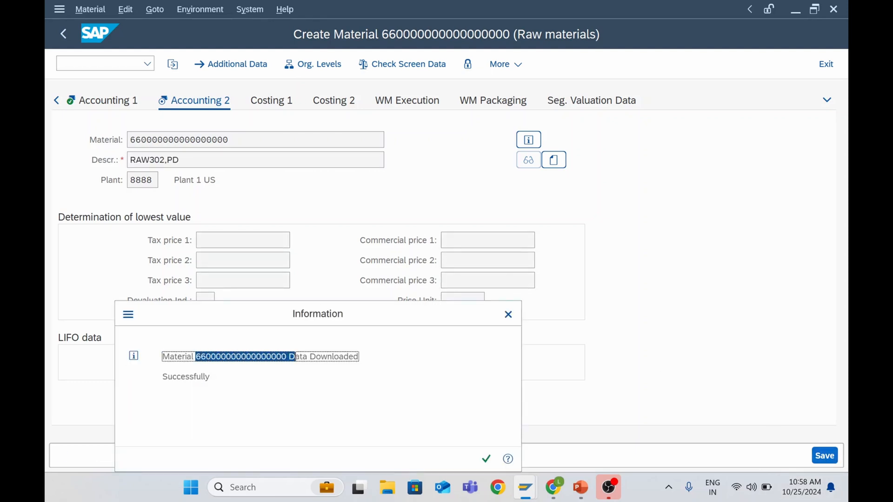
{"action": "left_click", "coordinate": [296, 356]}
{"action": "left_click", "coordinate": [486, 459]}
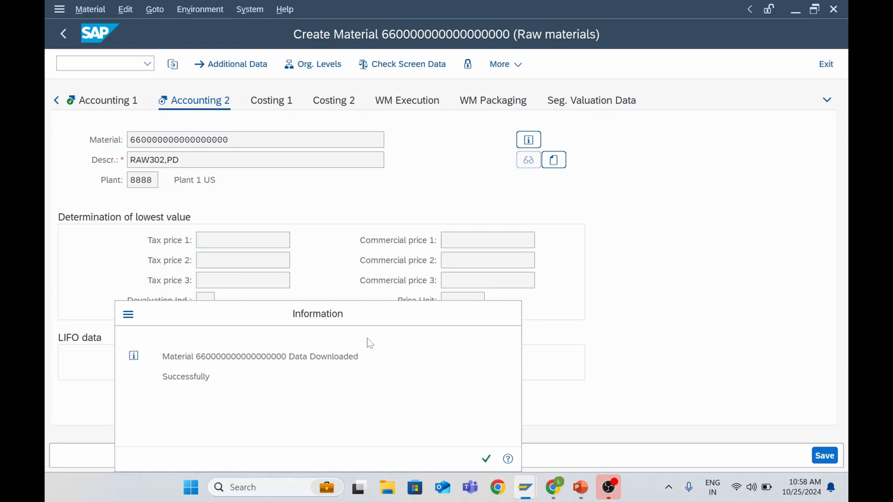
Assign valuation class 3000 Raw Materials in Accounting 1, save the material and acknowledge the message
{"action": "left_click", "coordinate": [120, 106]}
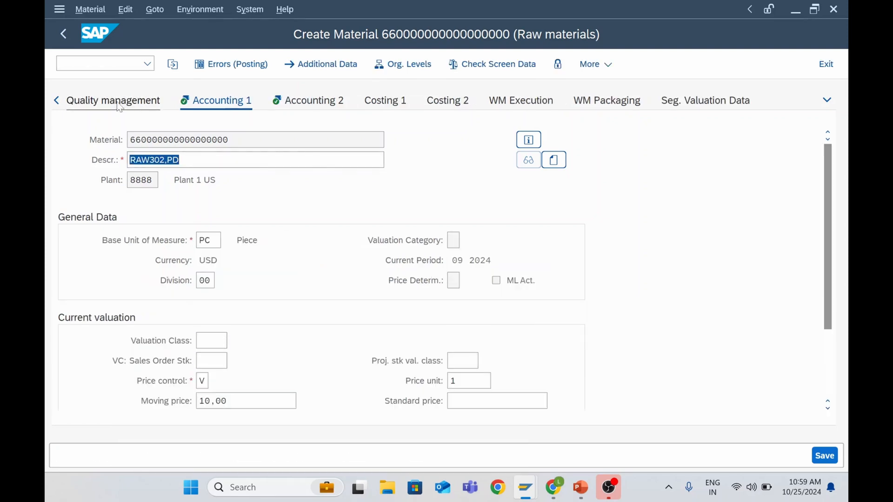
{"action": "left_click", "coordinate": [204, 341]}
{"action": "left_click", "coordinate": [233, 341]}
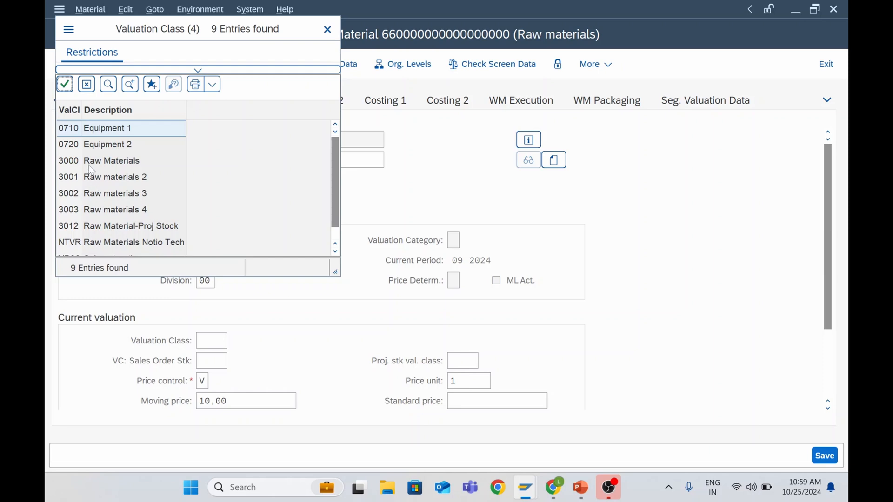
{"action": "double_click", "coordinate": [89, 163]}
{"action": "left_click", "coordinate": [824, 456]}
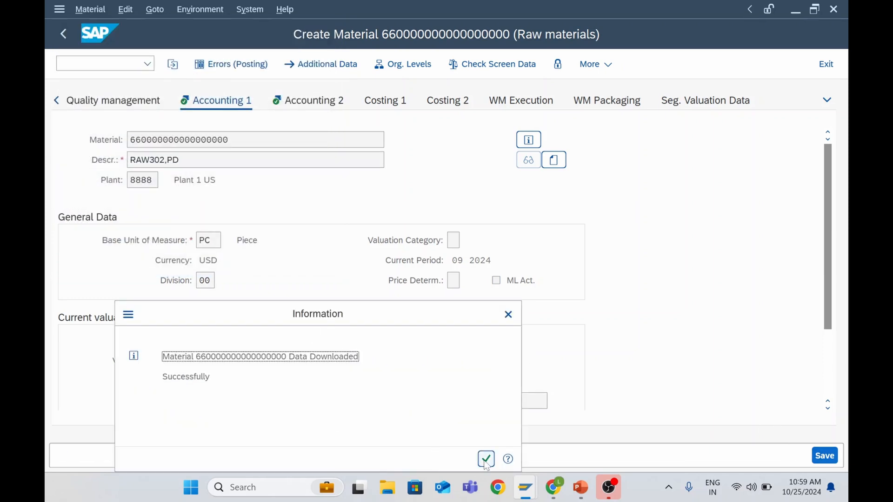
{"action": "left_click", "coordinate": [486, 459]}
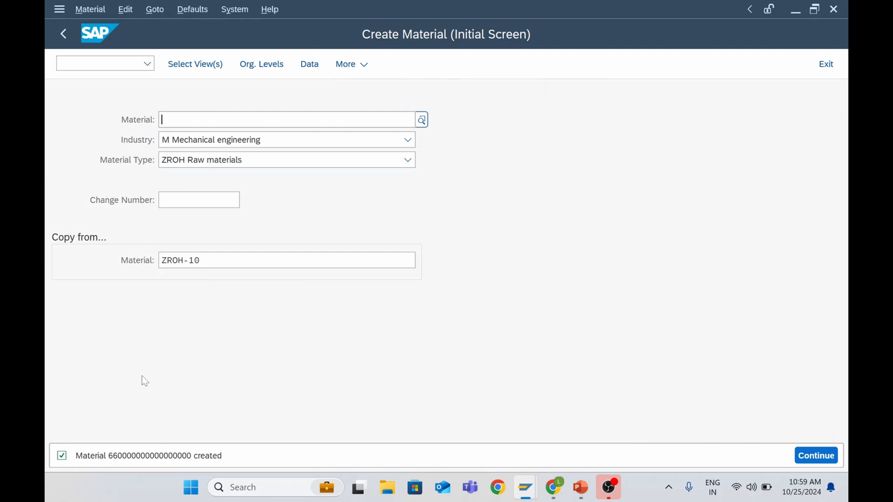
Restart transaction MM01 and replace the copy-from reference material with TG11
{"action": "left_click", "coordinate": [100, 63]}
{"action": "type", "text": "/NMM01"}
{"action": "key", "text": "Return"}
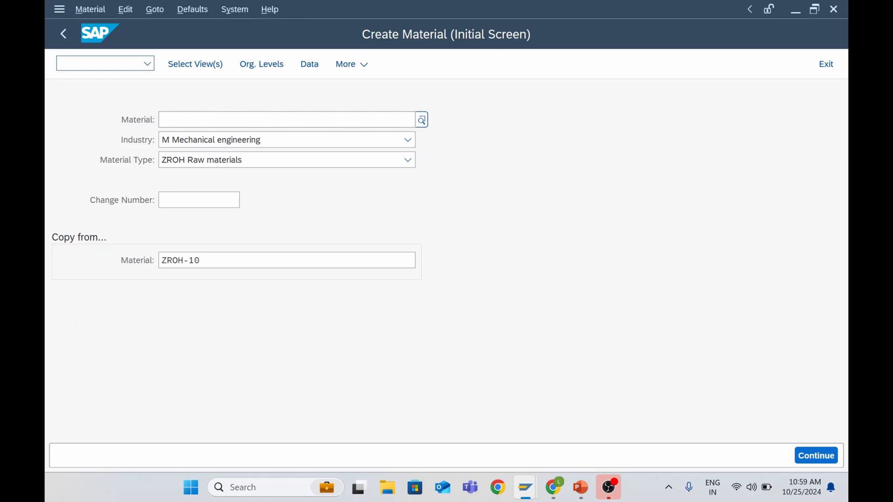
{"action": "left_click", "coordinate": [197, 260]}
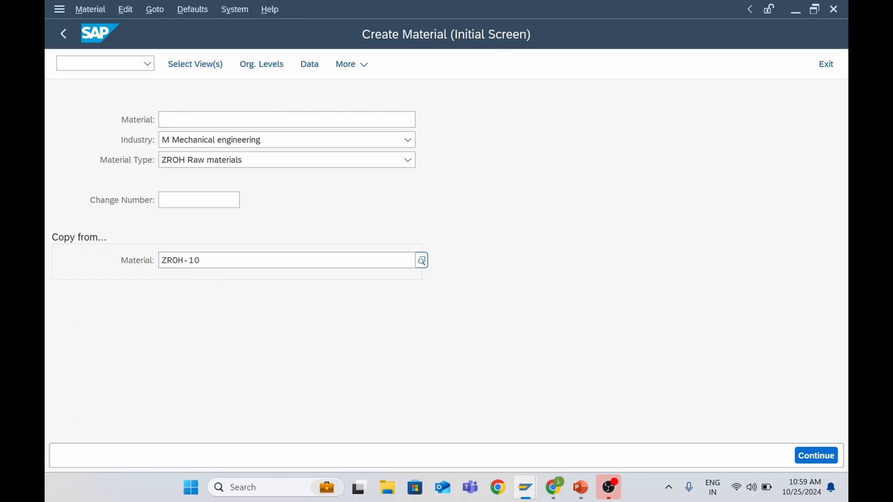
{"action": "left_click_drag", "start_coordinate": [200, 260], "coordinate": [158, 321]}
{"action": "key", "text": "BackSpace"}
{"action": "type", "text": "TG11"}
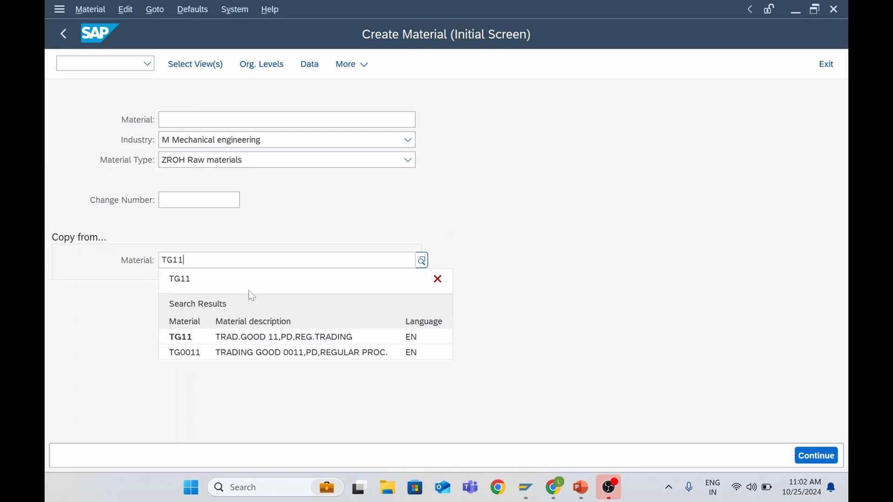
{"action": "left_click", "coordinate": [244, 341]}
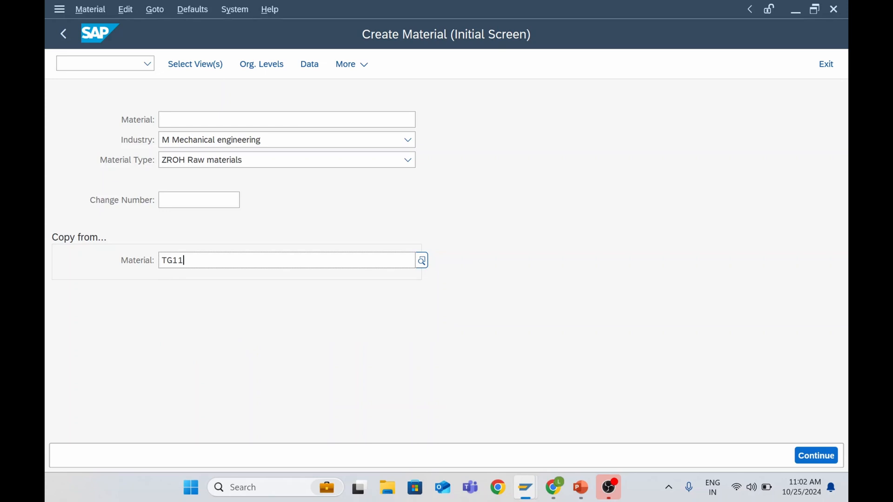
Change the material type to ZHAW Trading Goods and enter ZHAW-10 as the material number
{"action": "left_click", "coordinate": [203, 164]}
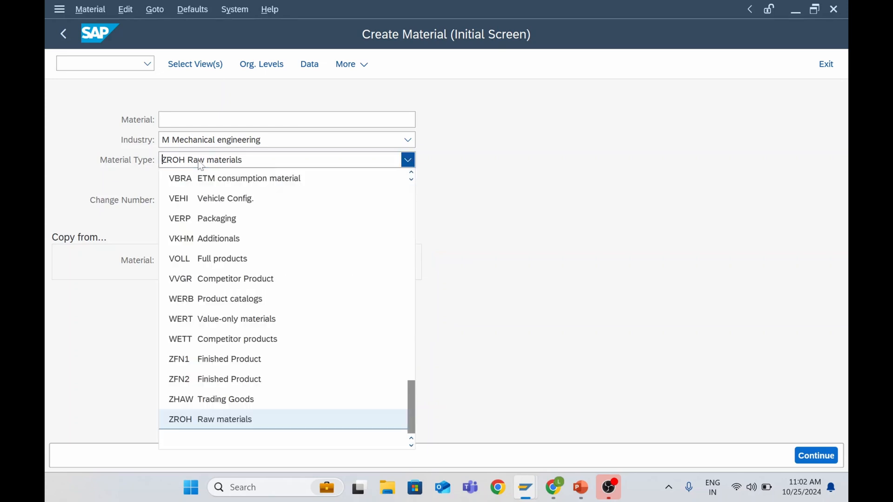
{"action": "left_click", "coordinate": [217, 401]}
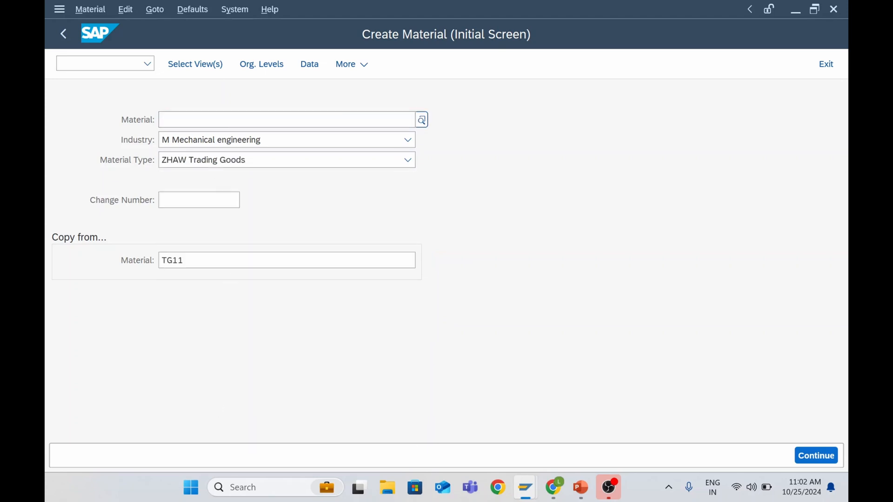
{"action": "type", "text": "ZHAW-10"}
Continue to the view selection for ZHAW-10 and add the Purchasing and Purchase Order Text views
{"action": "left_click", "coordinate": [814, 457]}
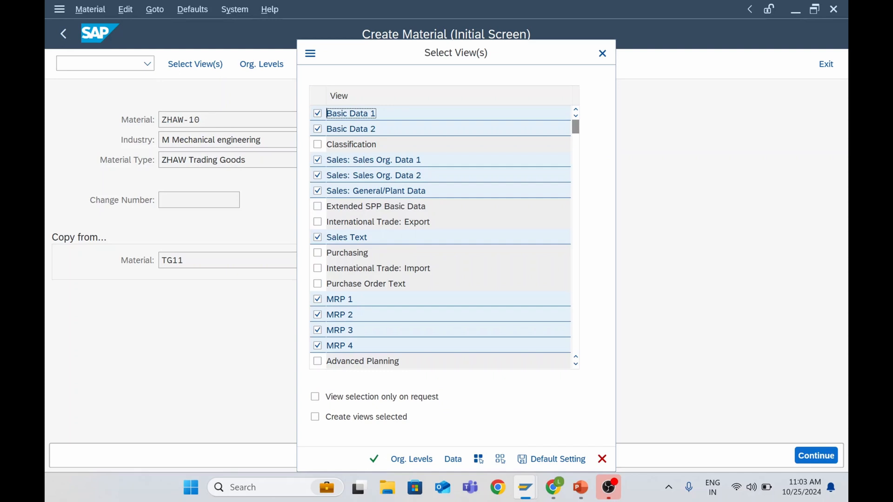
{"action": "left_click", "coordinate": [317, 253]}
{"action": "left_click", "coordinate": [318, 283]}
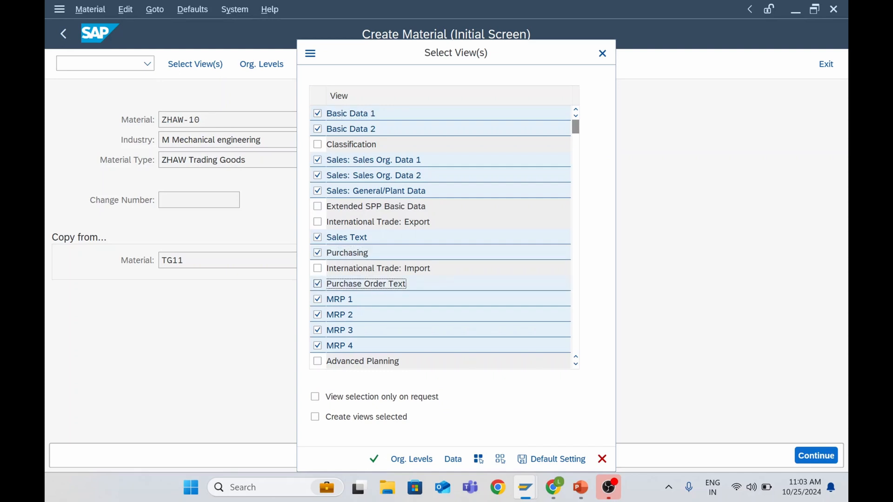
{"action": "scroll", "coordinate": [381, 317], "scroll_direction": "down", "scroll_amount": 6}
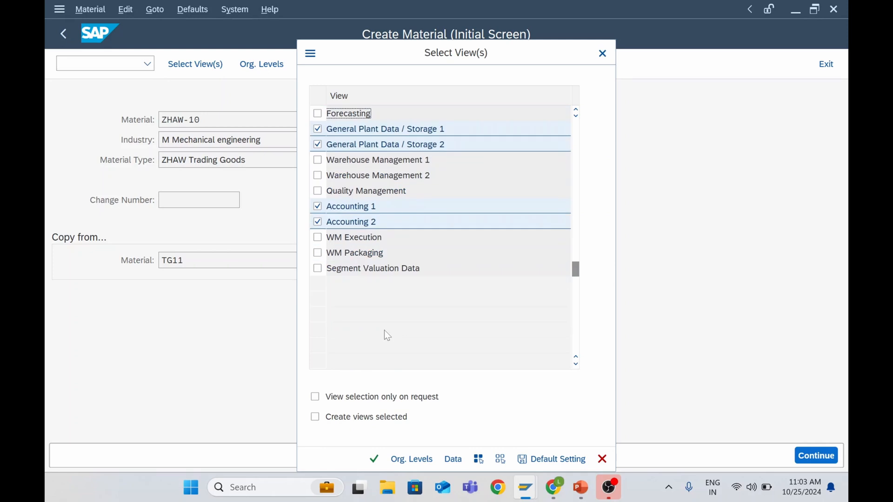
Accept the organizational levels with plant 8888, storage location 8801, sales organization 8888 and distribution channel 88
{"action": "left_click", "coordinate": [410, 459]}
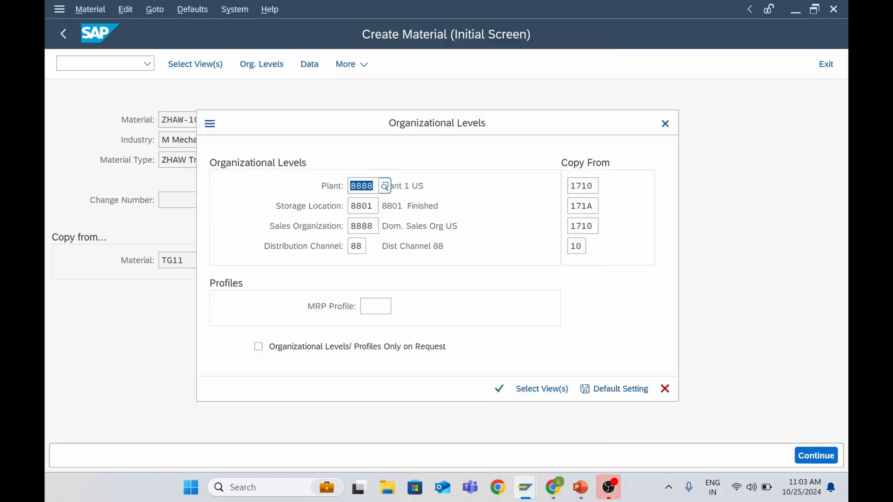
{"action": "left_click", "coordinate": [398, 206]}
{"action": "left_click", "coordinate": [404, 226]}
{"action": "left_click", "coordinate": [406, 246]}
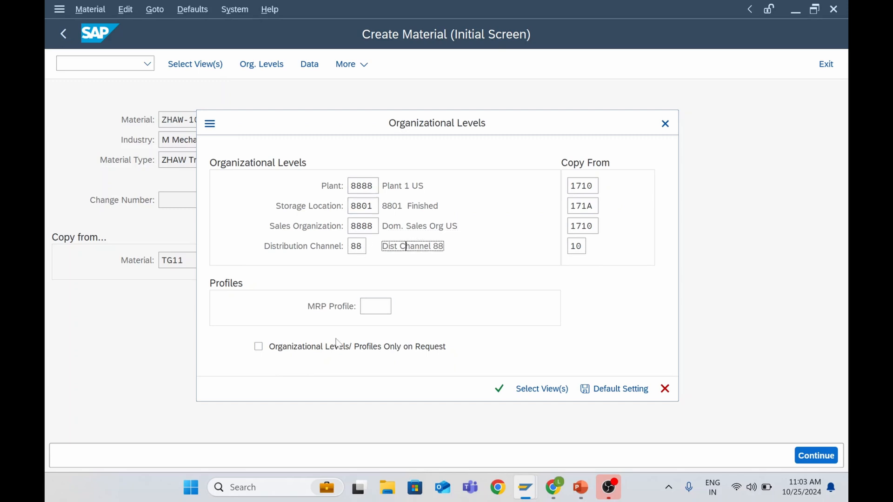
{"action": "left_click", "coordinate": [499, 389]}
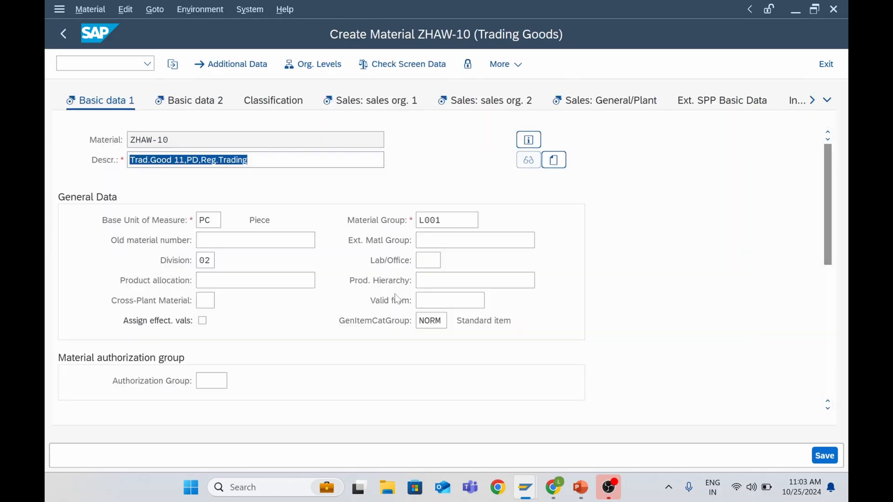
Review the general data, division value list, material group and dimensions in Basic data 1, and open Basic data 2
{"action": "left_click", "coordinate": [274, 160]}
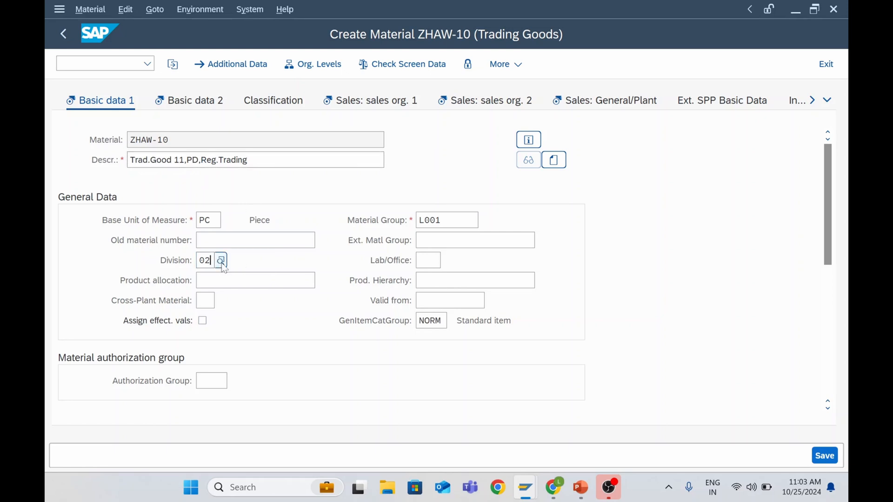
{"action": "left_click", "coordinate": [219, 263]}
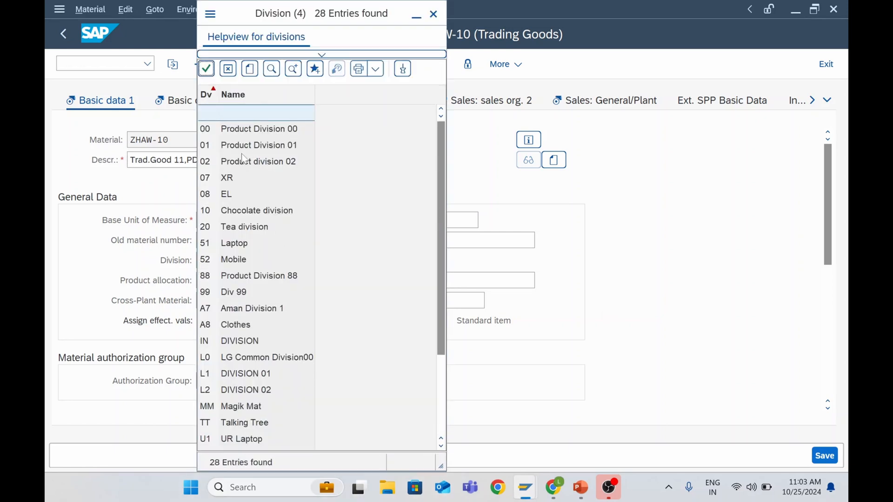
{"action": "left_click", "coordinate": [425, 20]}
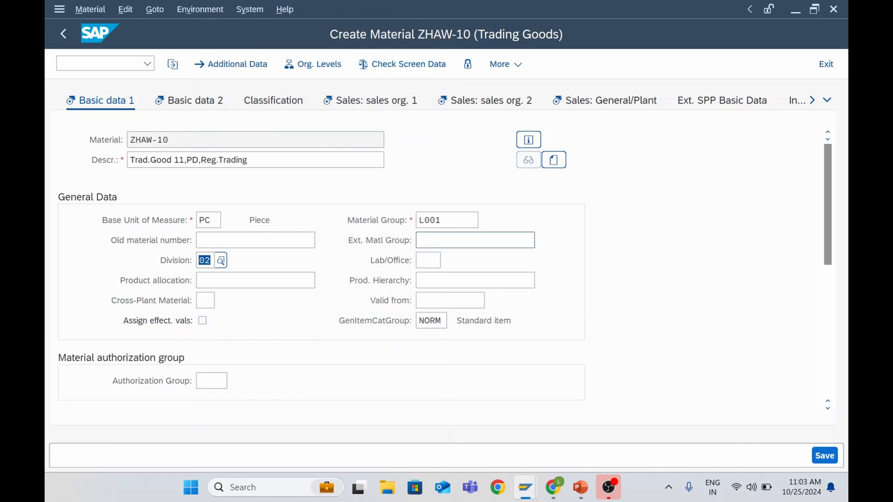
{"action": "left_click", "coordinate": [461, 222]}
{"action": "scroll", "coordinate": [467, 277], "scroll_direction": "down", "scroll_amount": 3}
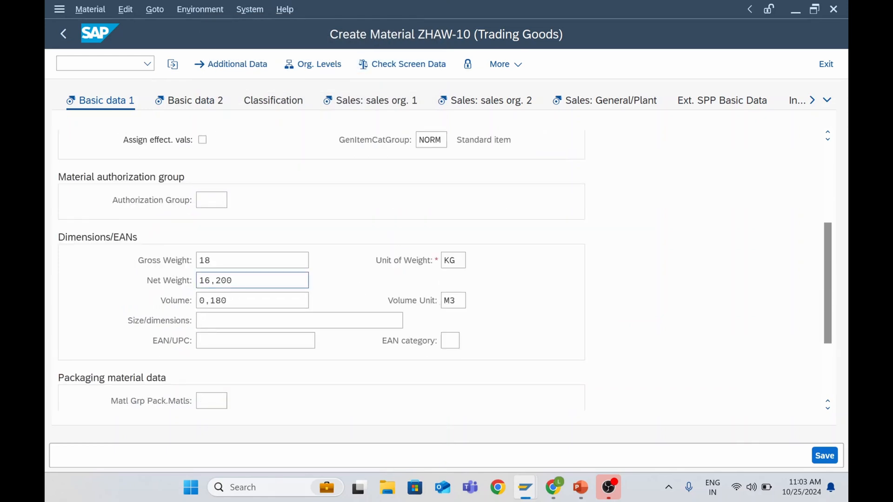
{"action": "scroll", "coordinate": [273, 290], "scroll_direction": "down", "scroll_amount": 2}
{"action": "scroll", "coordinate": [273, 283], "scroll_direction": "up", "scroll_amount": 5}
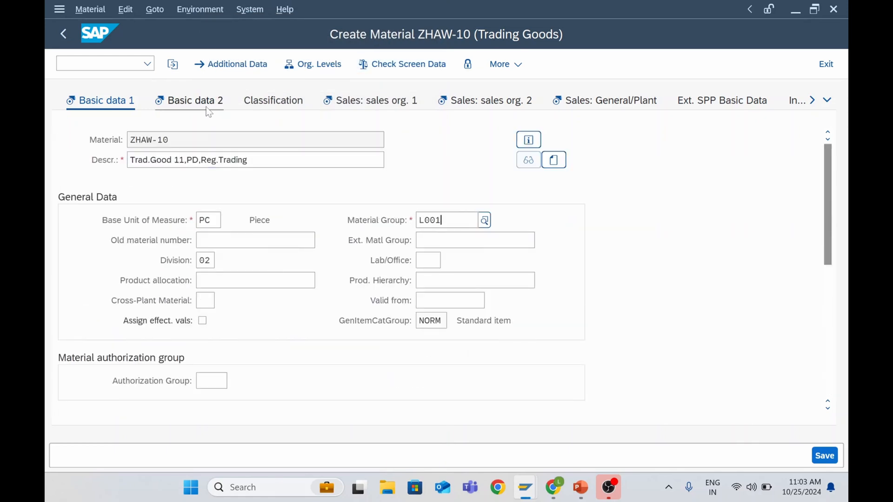
{"action": "left_click", "coordinate": [158, 104]}
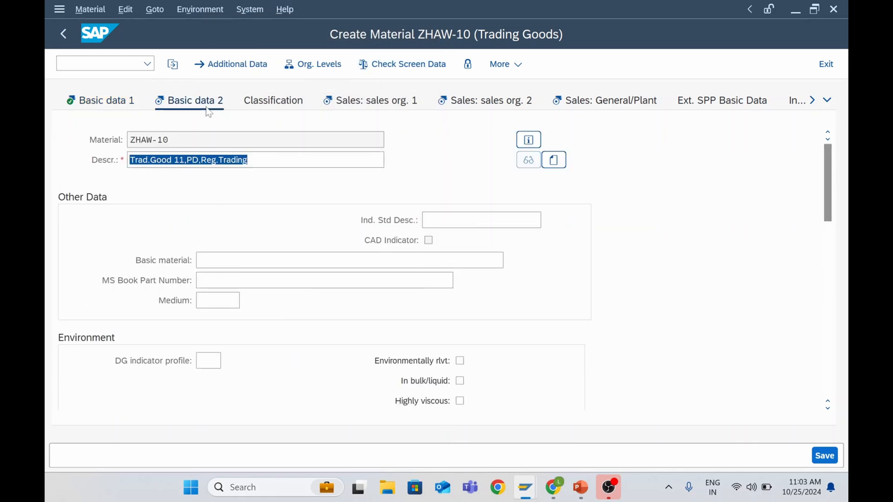
Set the delivering plant to 8888 in Sales: sales org. 1 and check the tax data
{"action": "left_click", "coordinate": [371, 100]}
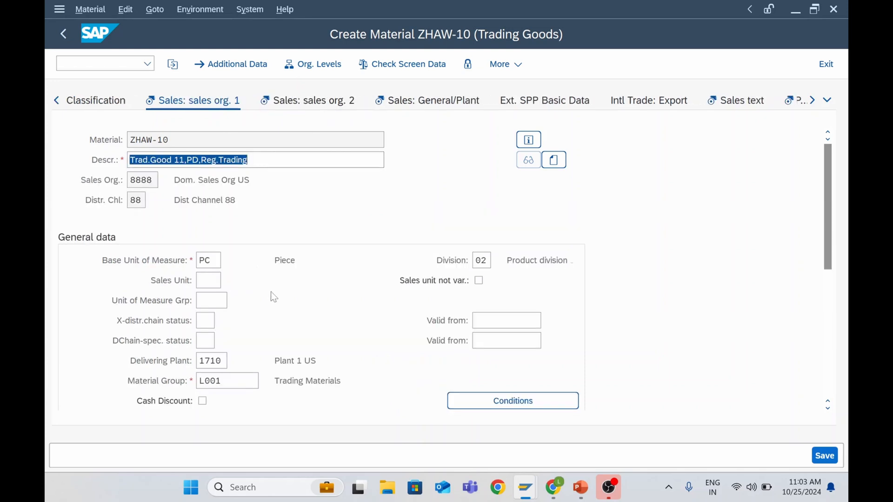
{"action": "left_click", "coordinate": [219, 361]}
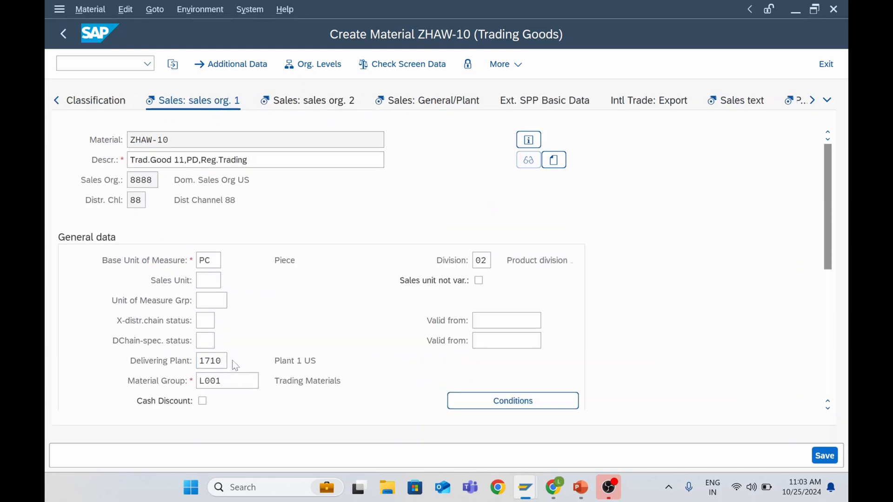
{"action": "left_click", "coordinate": [235, 361]}
{"action": "double_click", "coordinate": [291, 121]}
{"action": "scroll", "coordinate": [353, 331], "scroll_direction": "down", "scroll_amount": 3}
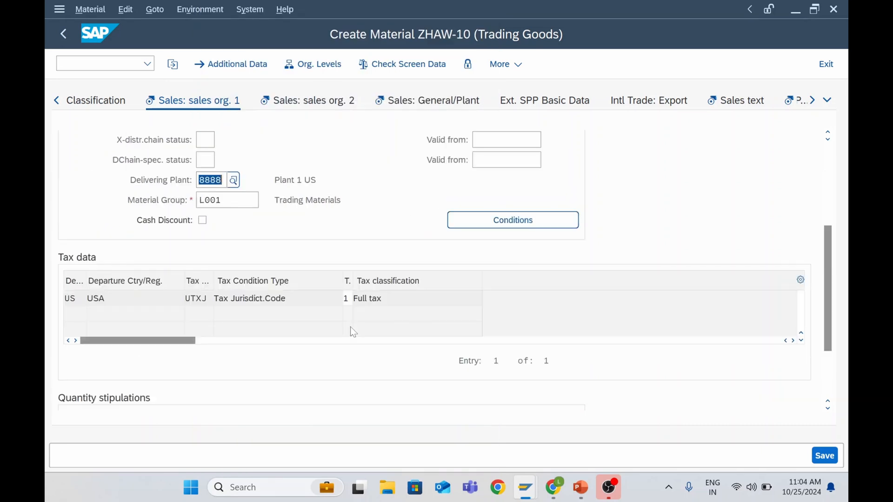
{"action": "scroll", "coordinate": [350, 326], "scroll_direction": "up", "scroll_amount": 3}
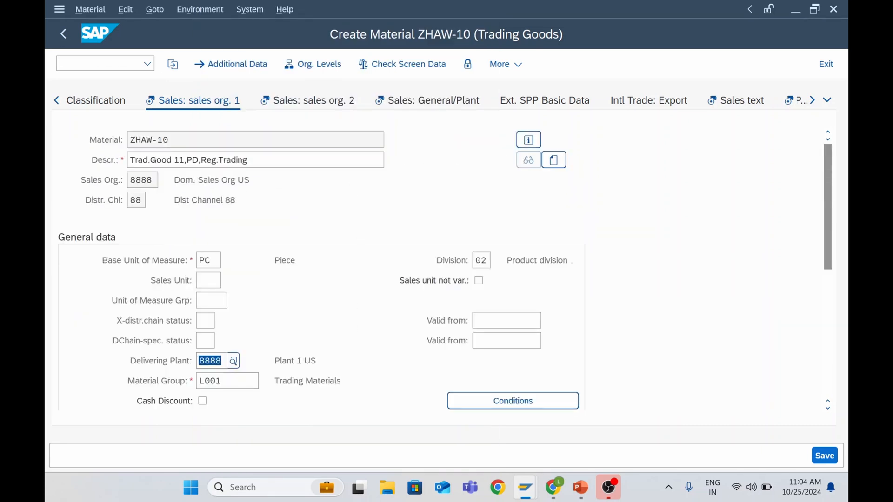
Copy the material description and review the grouping terms in Sales: sales org. 2 and the shipping and plant data in Sales: General/Plant
{"action": "left_click", "coordinate": [337, 110]}
{"action": "key", "text": "ctrl+c"}
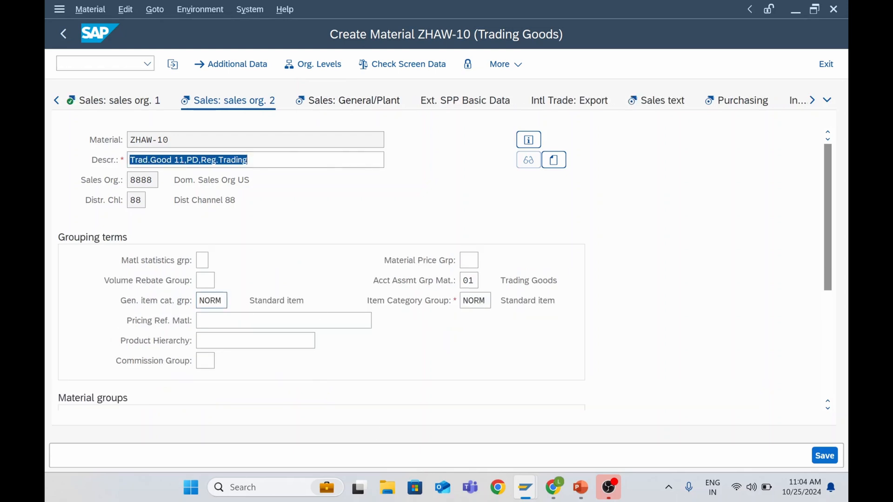
{"action": "left_click", "coordinate": [474, 300]}
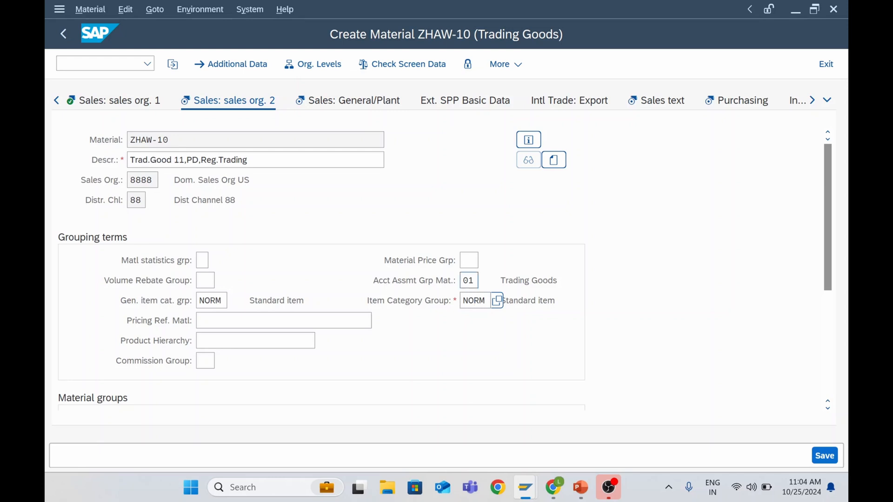
{"action": "left_click", "coordinate": [464, 281]}
{"action": "left_click", "coordinate": [414, 280]}
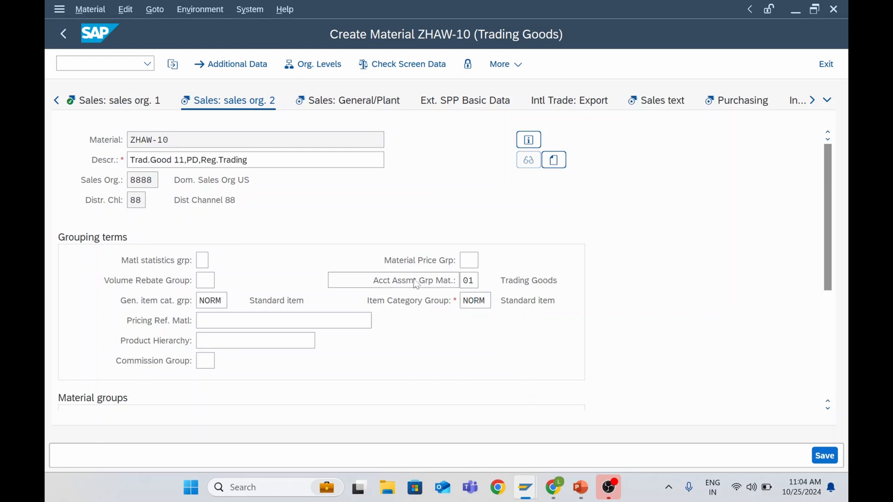
{"action": "scroll", "coordinate": [233, 313], "scroll_direction": "down", "scroll_amount": 5}
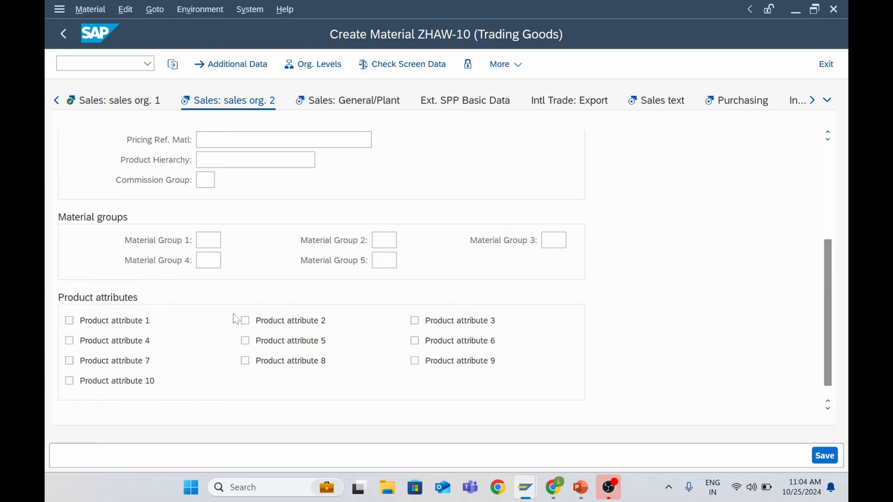
{"action": "scroll", "coordinate": [231, 317], "scroll_direction": "up", "scroll_amount": 4}
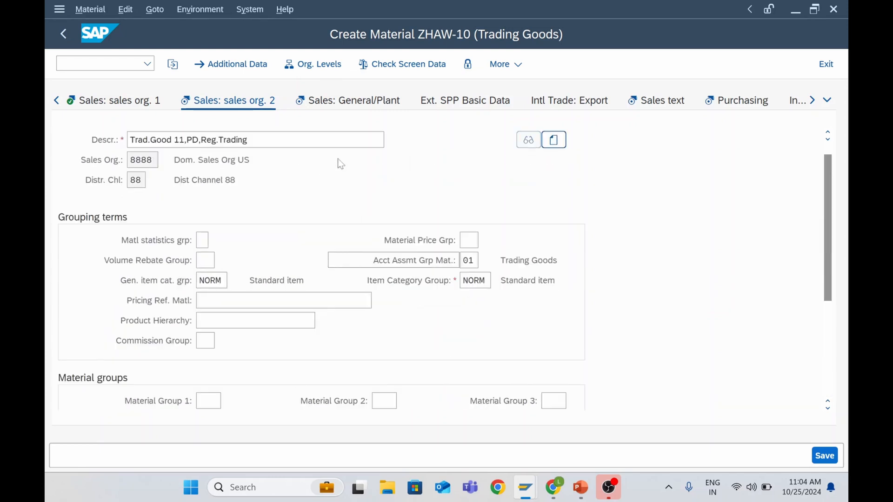
{"action": "left_click", "coordinate": [364, 107]}
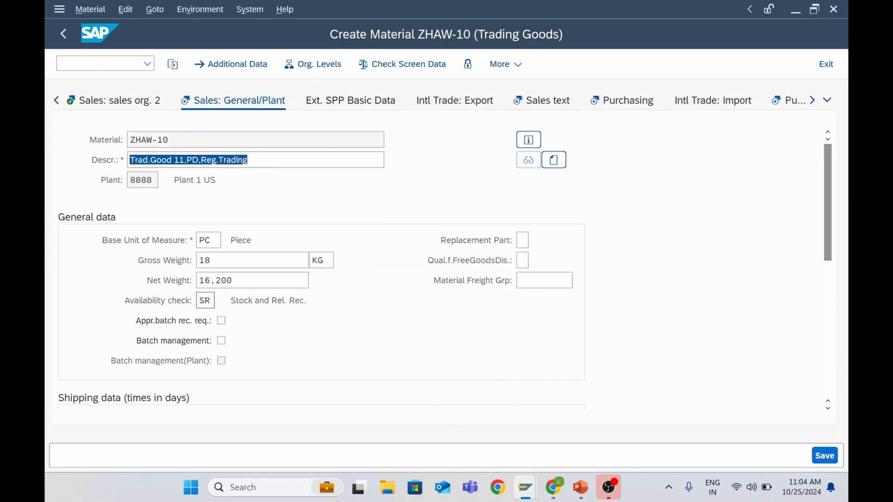
{"action": "scroll", "coordinate": [405, 249], "scroll_direction": "down", "scroll_amount": 3}
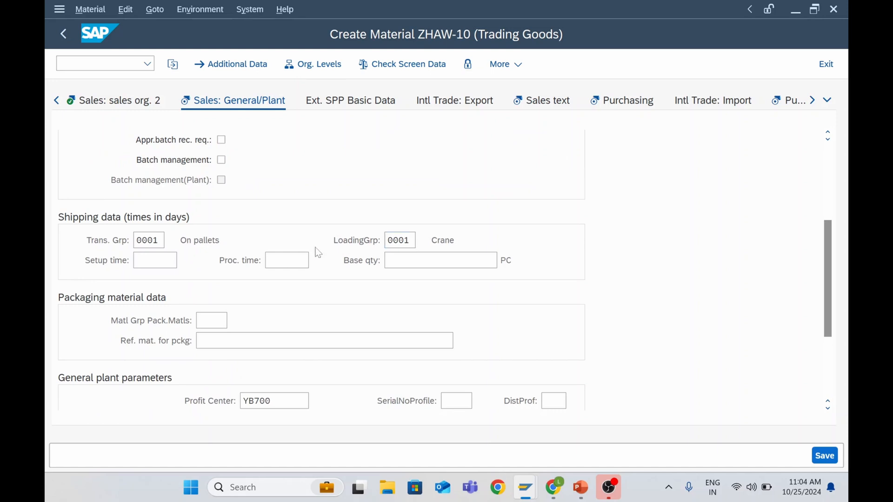
{"action": "scroll", "coordinate": [287, 320], "scroll_direction": "down", "scroll_amount": 2}
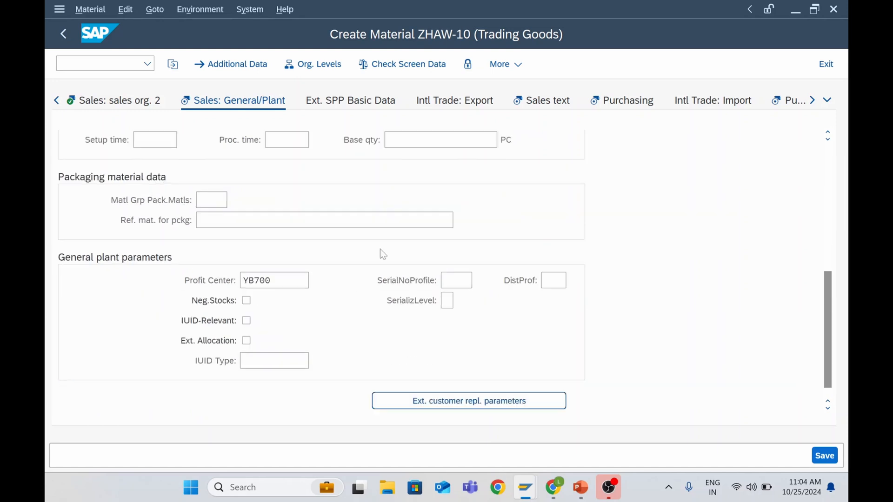
Paste Trad.Good 11,PD,Reg.Trading as the English sales text of the material
{"action": "left_click", "coordinate": [562, 104]}
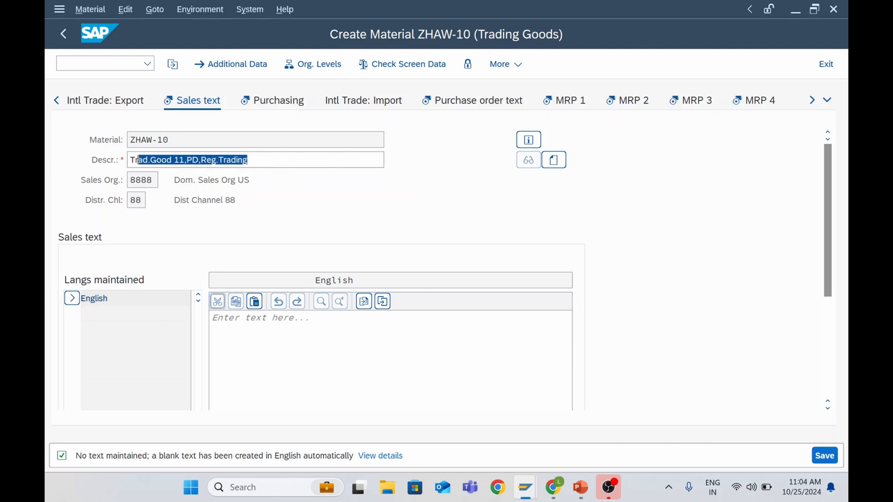
{"action": "left_click", "coordinate": [251, 326]}
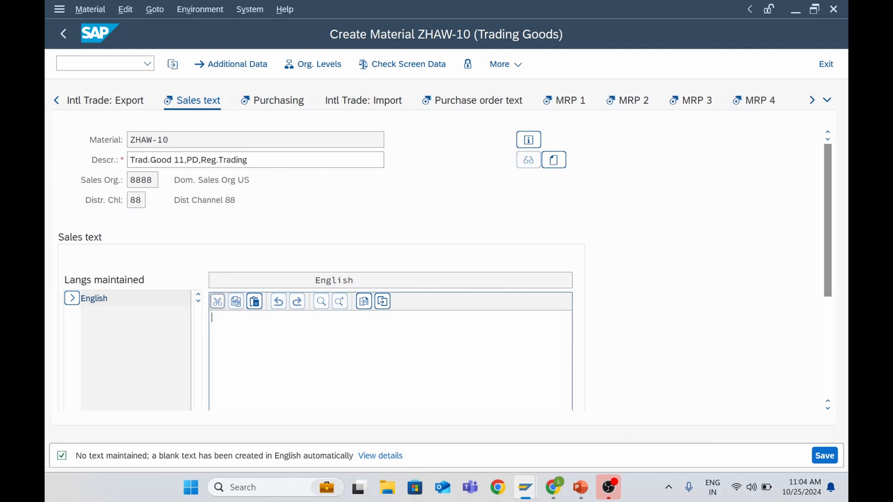
{"action": "key", "text": "ctrl+v"}
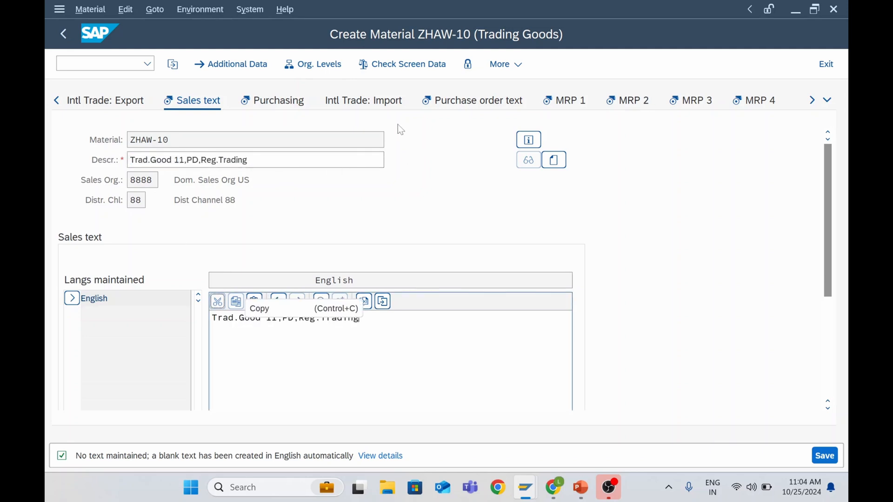
Review the general data and purchasing values in the Purchasing view, and open the Purchase order text view
{"action": "left_click", "coordinate": [284, 106]}
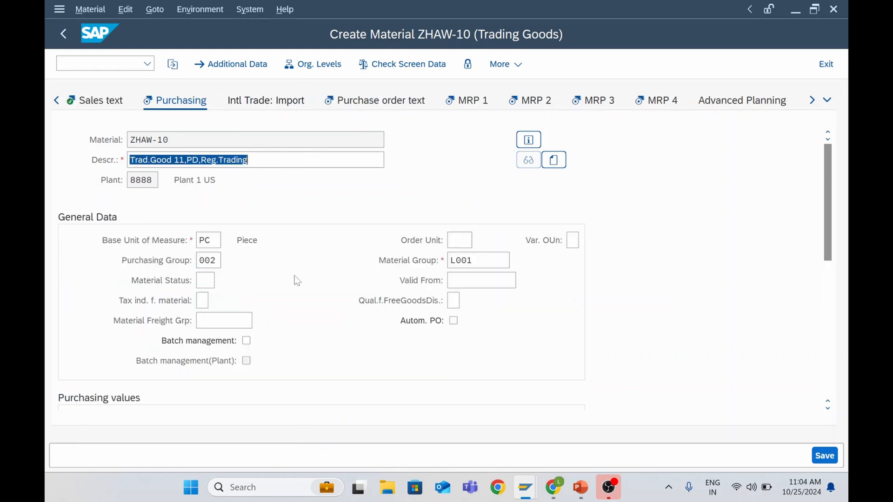
{"action": "scroll", "coordinate": [301, 303], "scroll_direction": "down", "scroll_amount": 5}
{"action": "scroll", "coordinate": [301, 303], "scroll_direction": "down", "scroll_amount": 2}
{"action": "scroll", "coordinate": [300, 300], "scroll_direction": "up", "scroll_amount": 8}
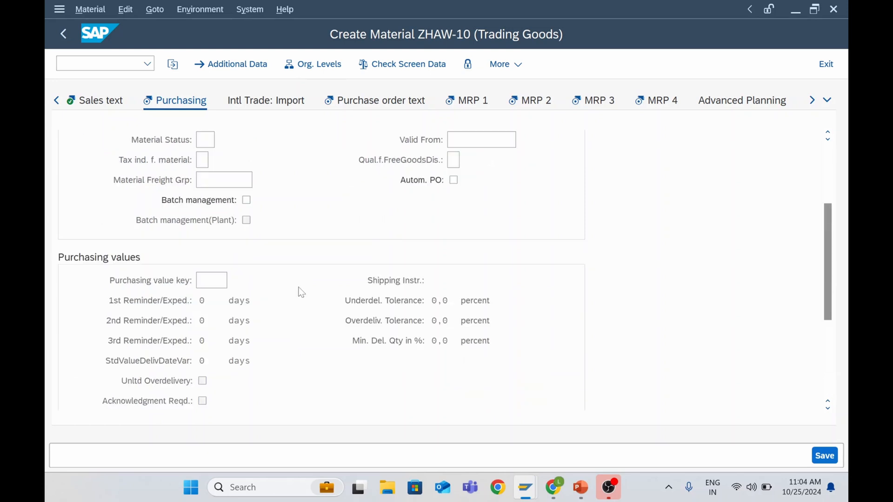
{"action": "left_click", "coordinate": [397, 102]}
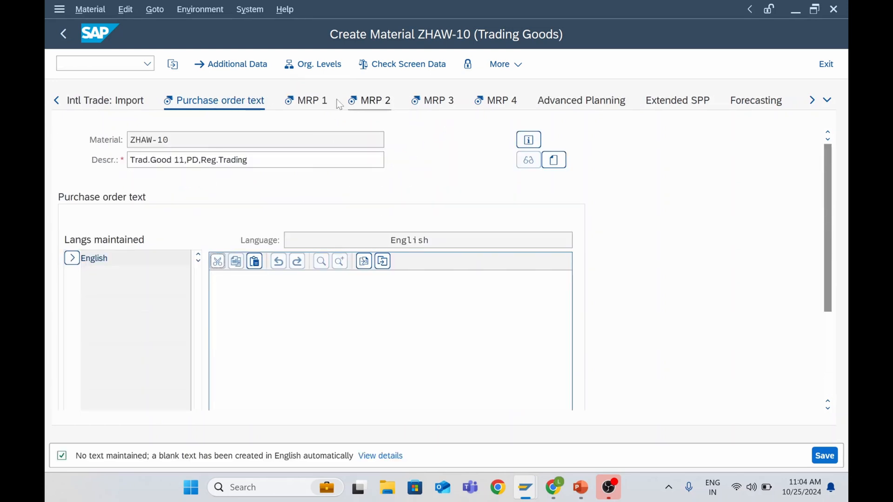
Review the copied data in the MRP 1 to MRP 4 views and both Plant data / stor. views
{"action": "left_click", "coordinate": [320, 104]}
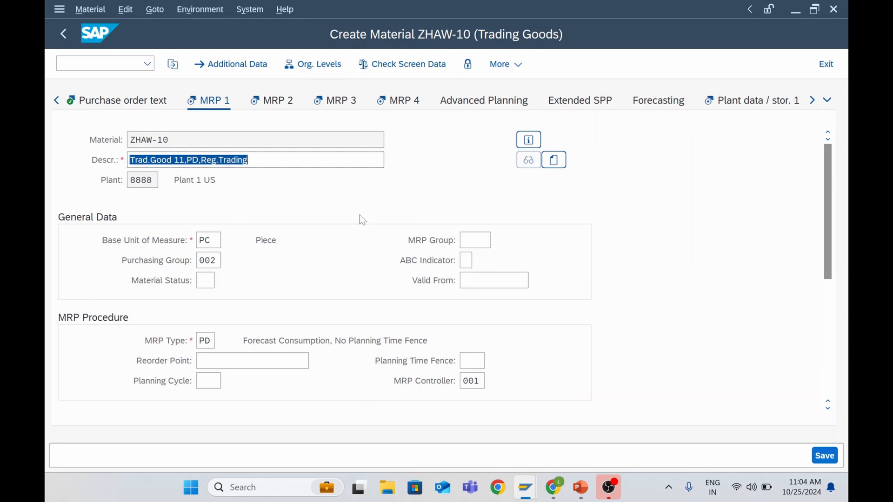
{"action": "left_click", "coordinate": [276, 104]}
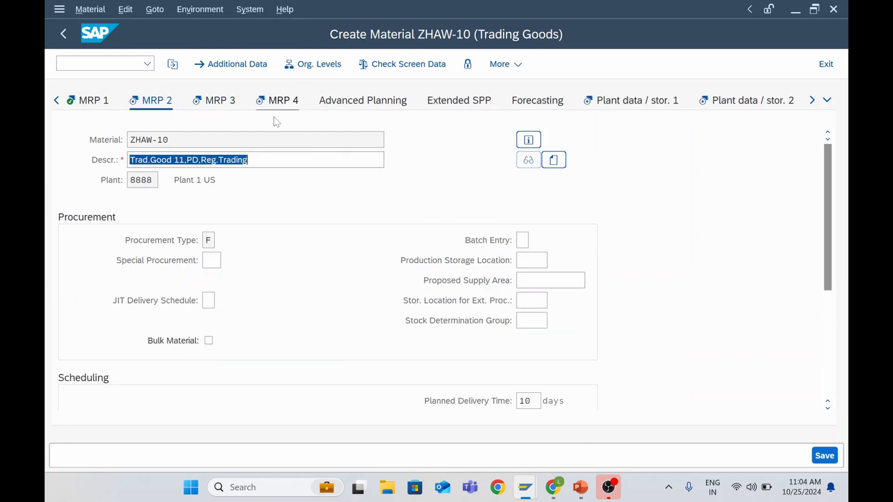
{"action": "left_click", "coordinate": [226, 106]}
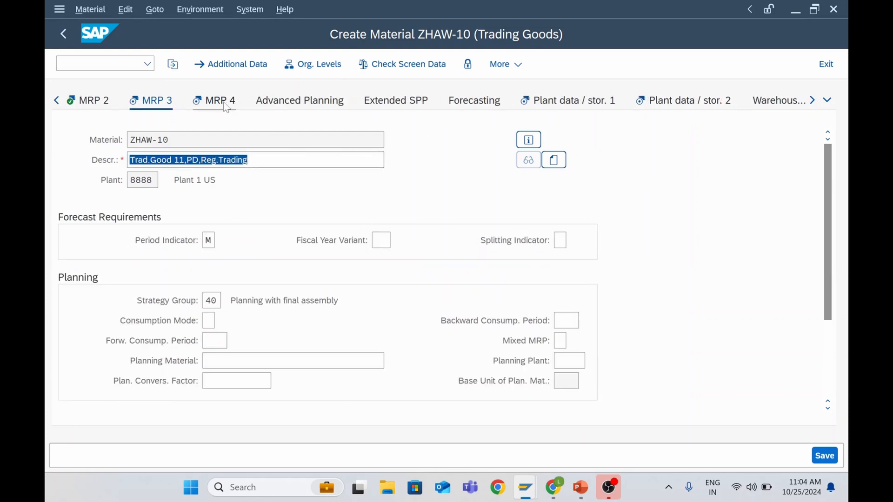
{"action": "left_click", "coordinate": [226, 106]}
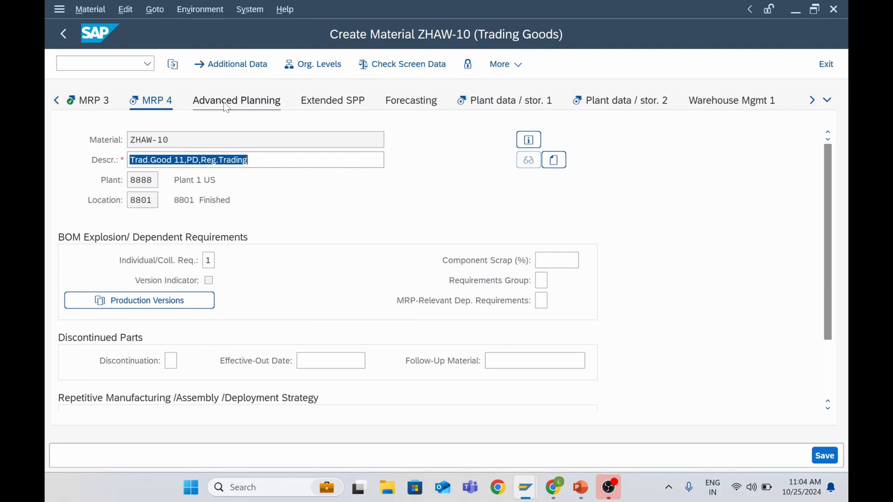
{"action": "left_click", "coordinate": [514, 103]}
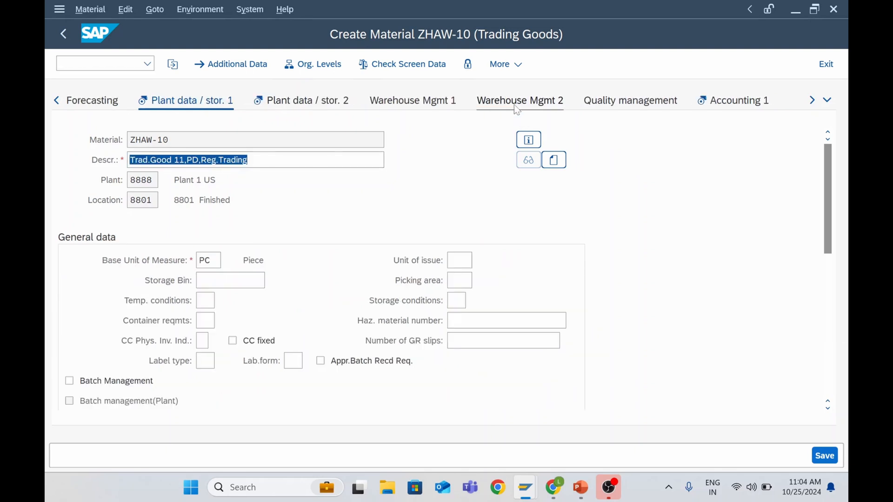
{"action": "left_click", "coordinate": [327, 109]}
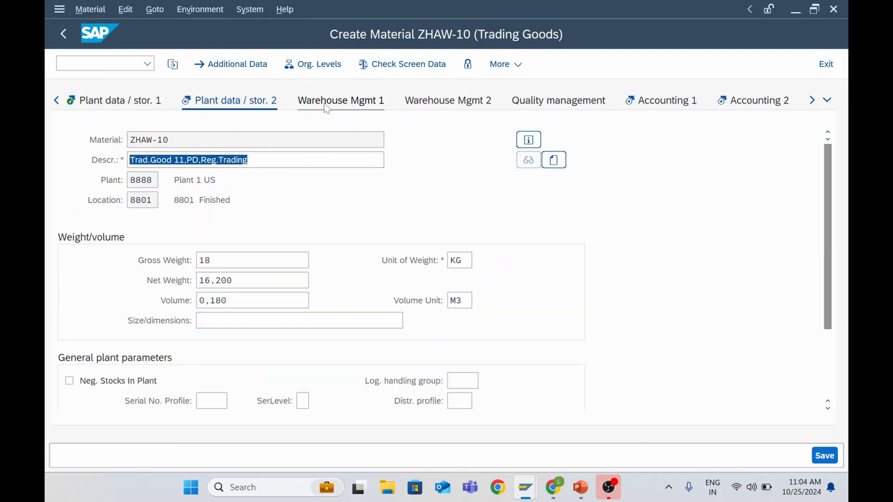
Check the valuation data in the accounting views, save material ZHAW-10 and acknowledge the information message
{"action": "left_click", "coordinate": [683, 107]}
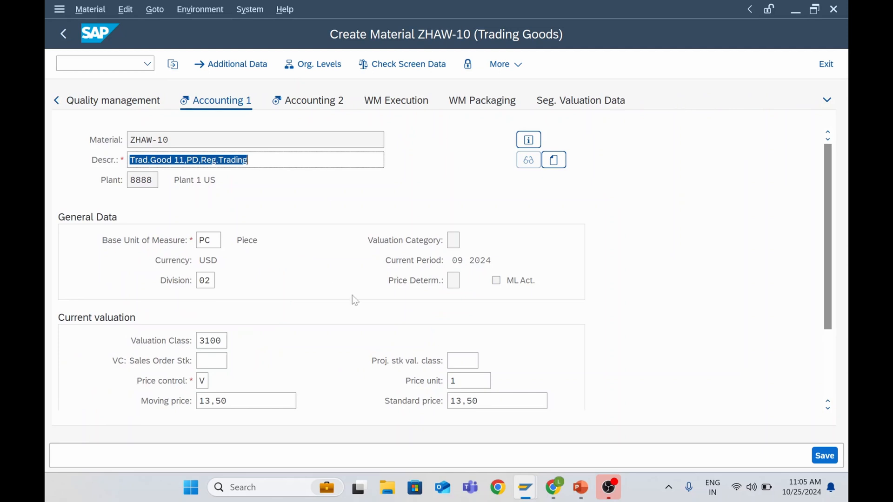
{"action": "scroll", "coordinate": [305, 334], "scroll_direction": "down", "scroll_amount": 2}
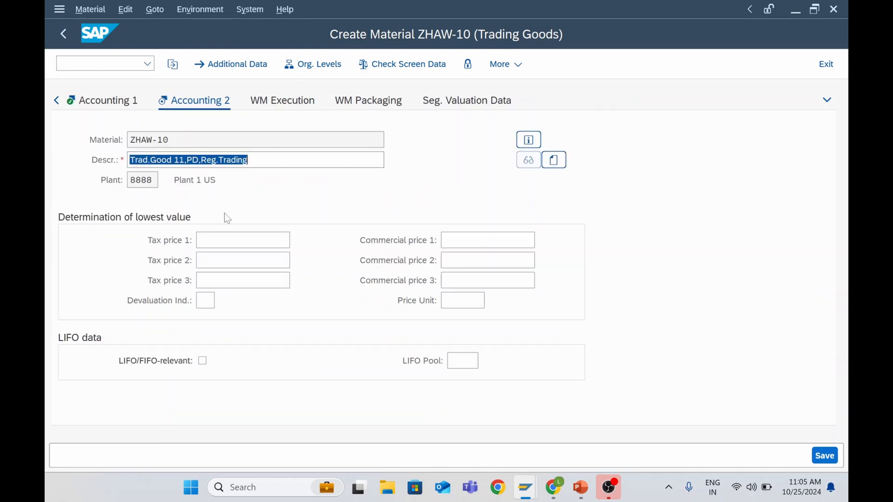
{"action": "left_click", "coordinate": [824, 455]}
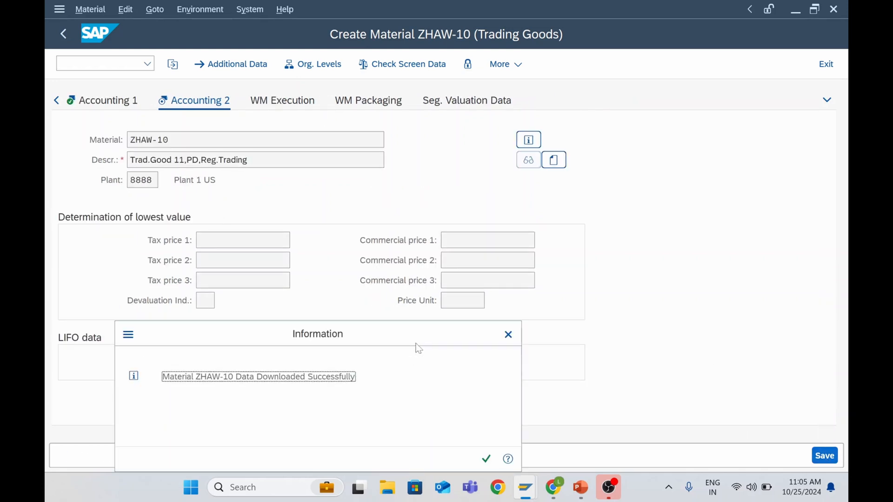
{"action": "left_click", "coordinate": [490, 462]}
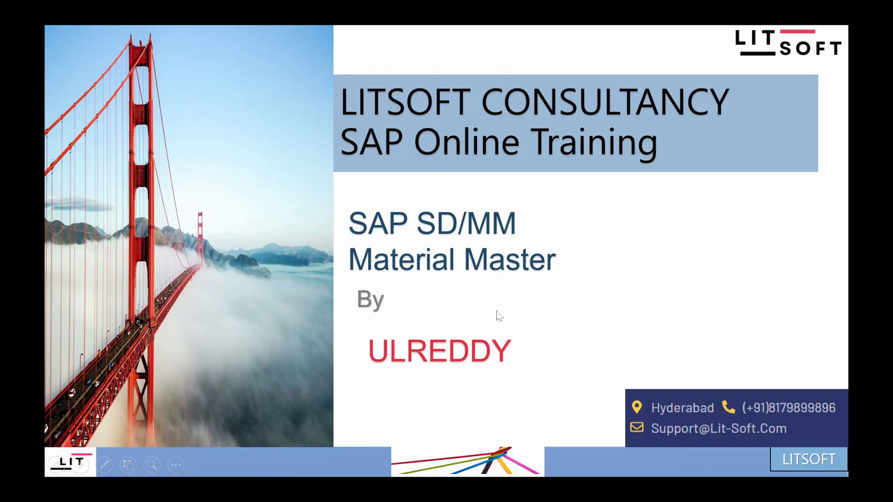